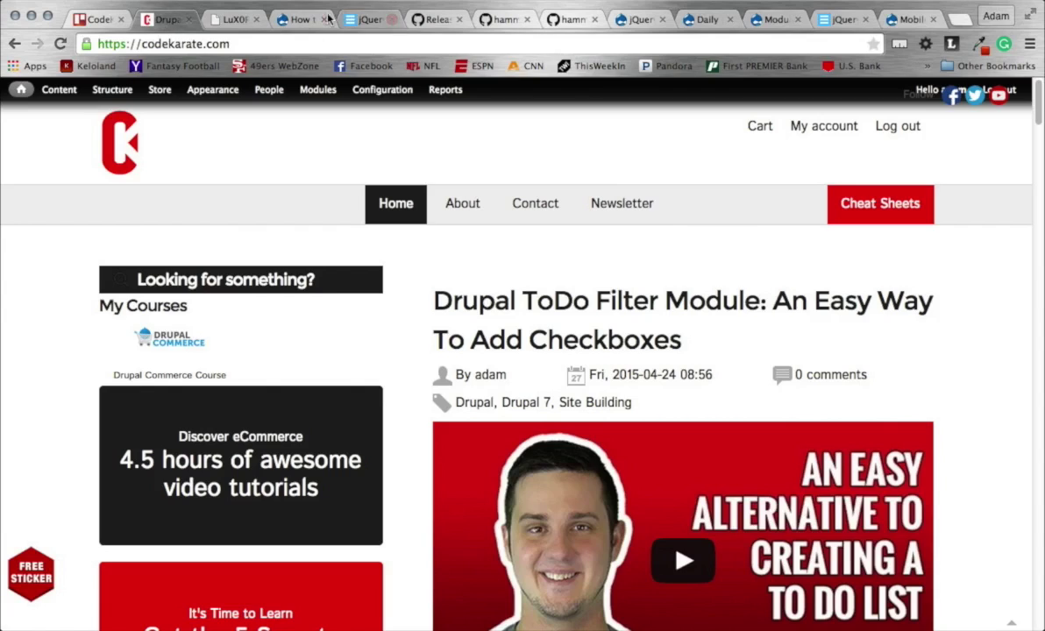
{"action": "left_click", "coordinate": [707, 20]}
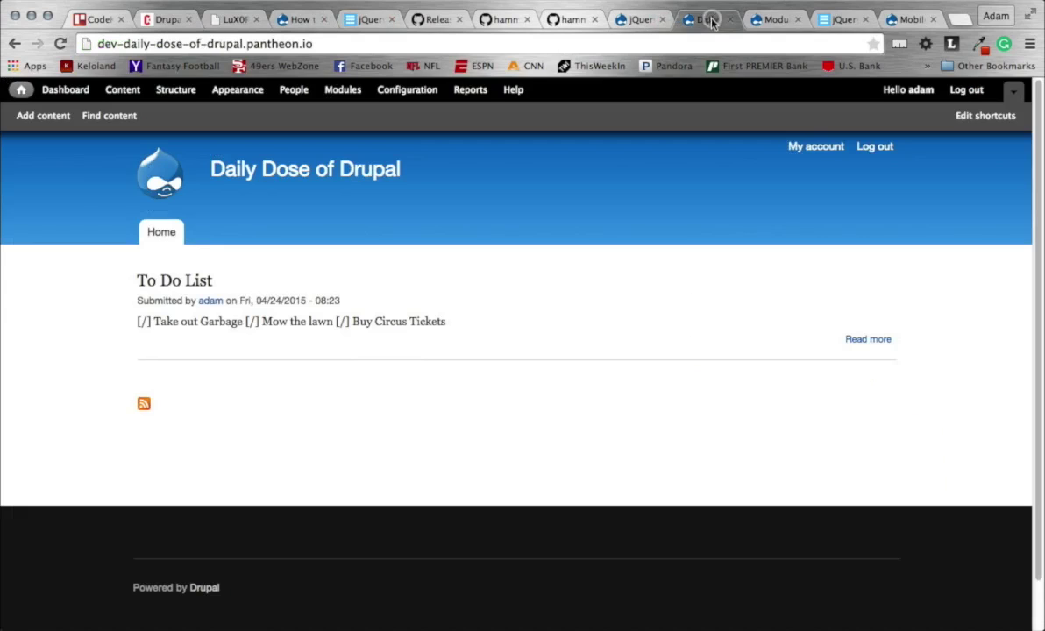
{"action": "left_click", "coordinate": [634, 20]}
{"action": "left_click", "coordinate": [562, 20]}
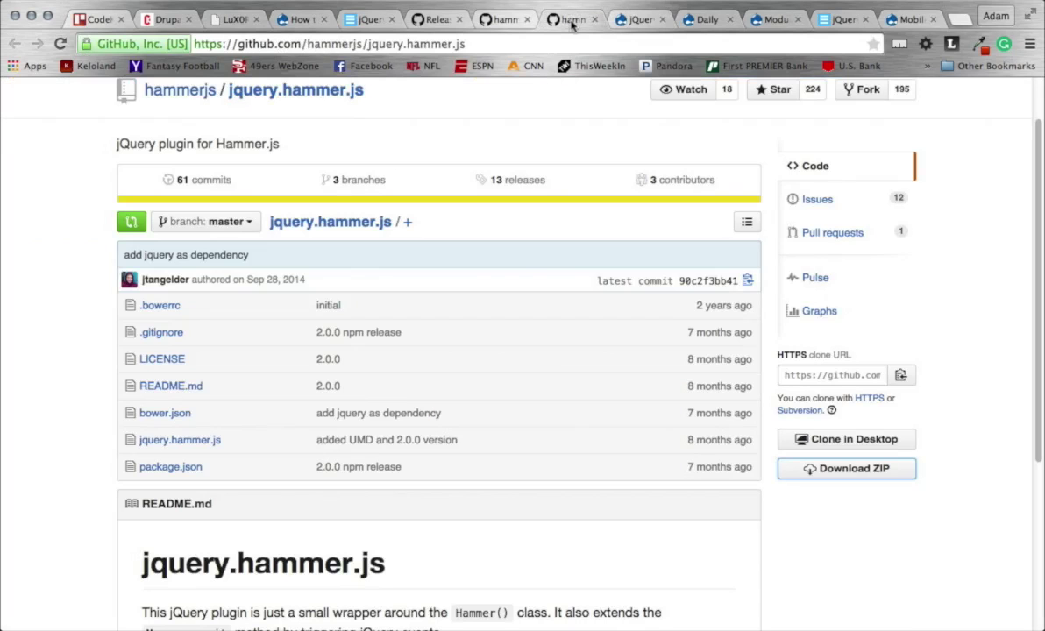
Go back from the mmenu setup guide to the Mobile sliding menu project page on drupal.org.
{"action": "left_click", "coordinate": [305, 19]}
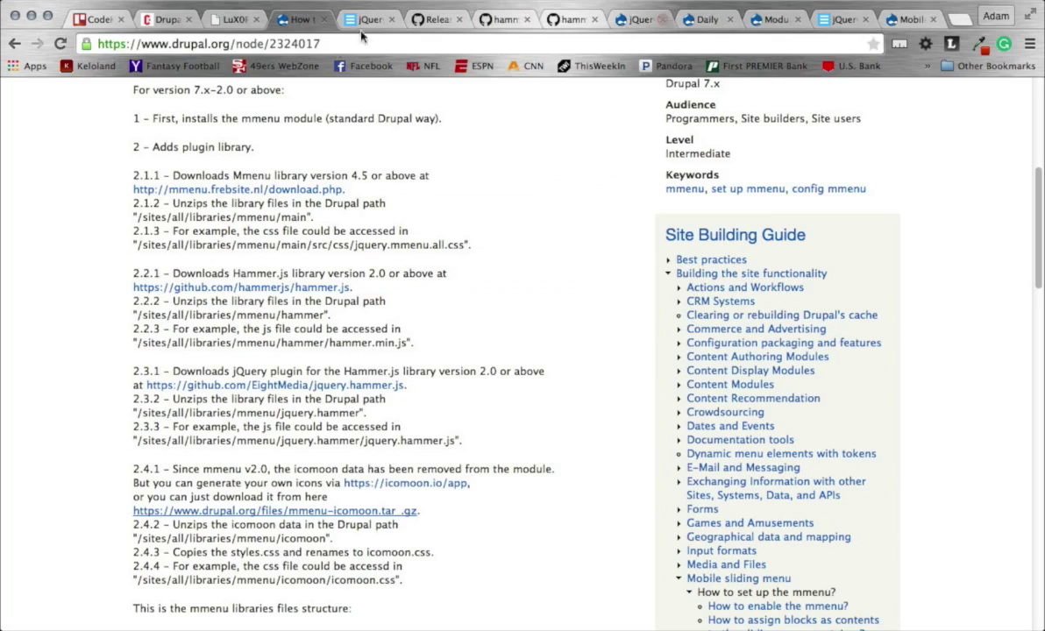
{"action": "scroll", "coordinate": [499, 233], "scroll_direction": "up", "scroll_amount": 5}
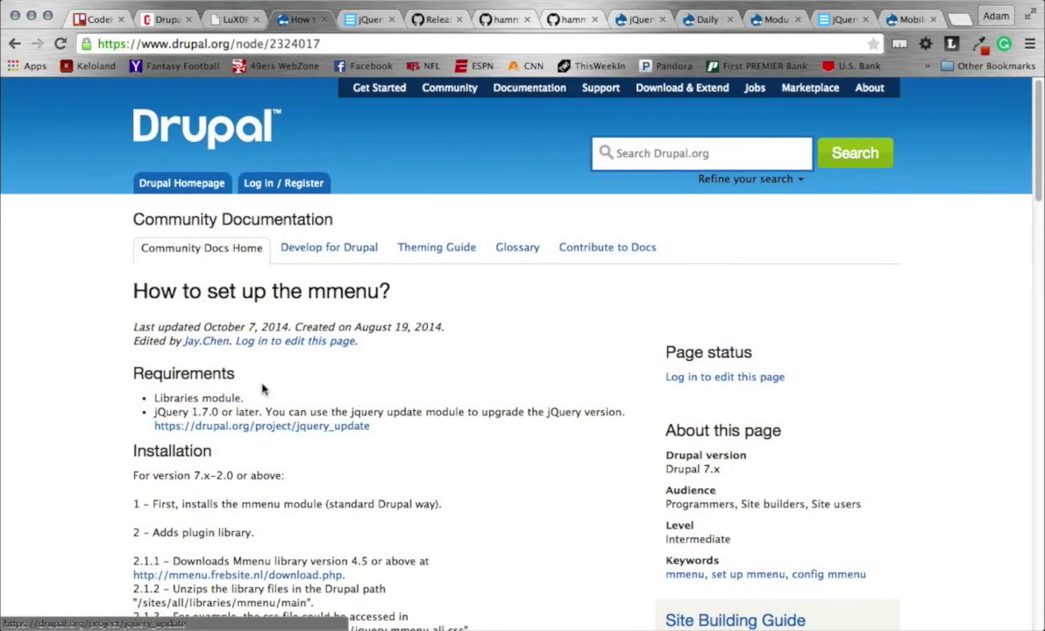
{"action": "scroll", "coordinate": [263, 392], "scroll_direction": "left", "scroll_amount": 5}
{"action": "scroll", "coordinate": [263, 392], "scroll_direction": "up", "scroll_amount": 10}
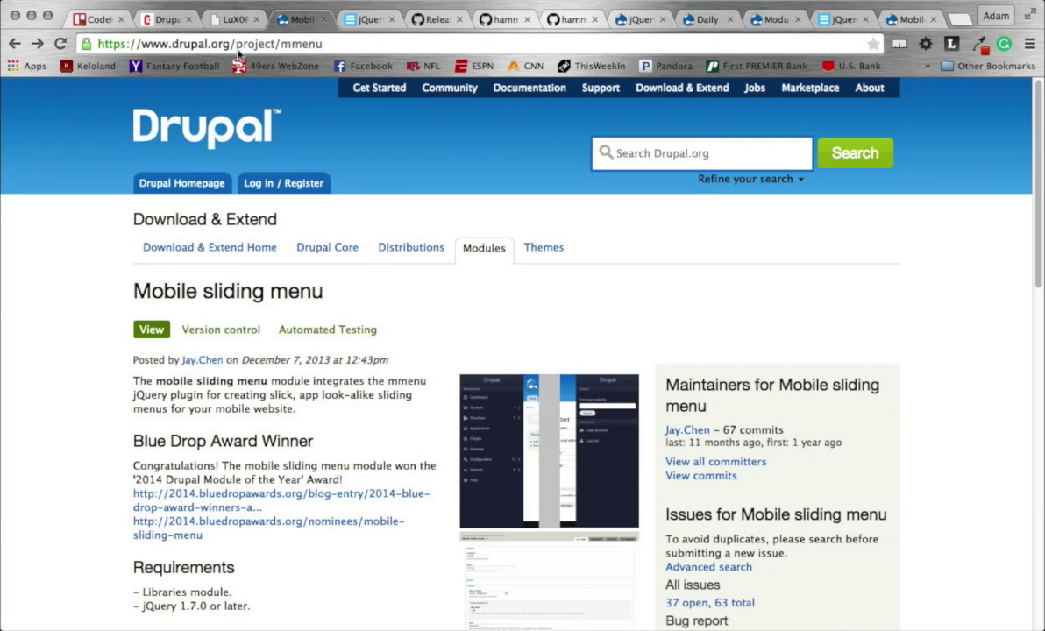
View the Code Karate home page and its header layout.
{"action": "left_click", "coordinate": [175, 23]}
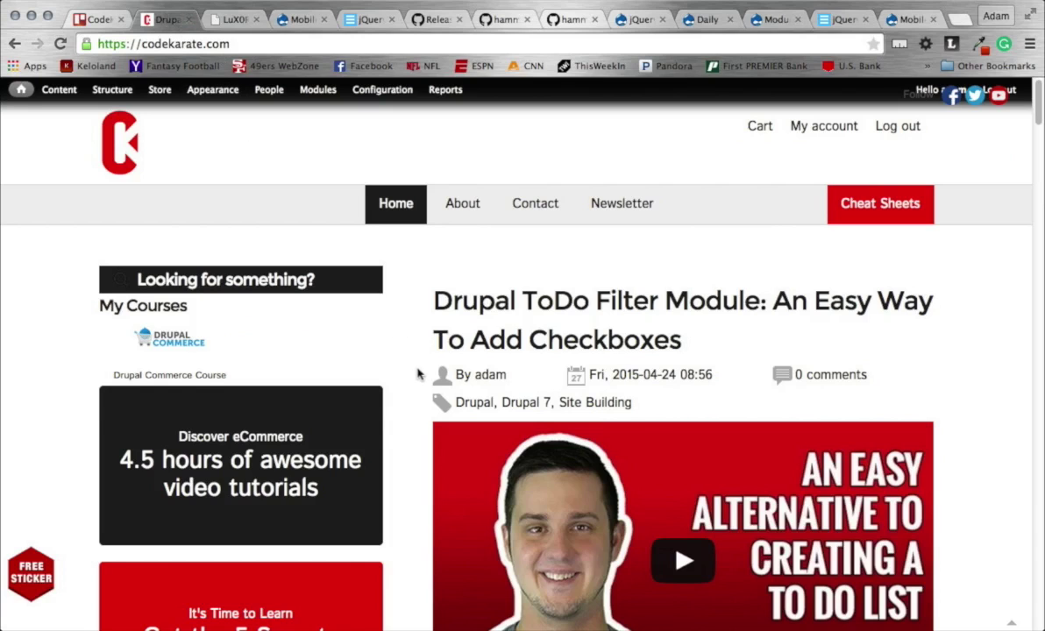
{"action": "scroll", "coordinate": [412, 377], "scroll_direction": "down", "scroll_amount": 3}
{"action": "scroll", "coordinate": [410, 379], "scroll_direction": "up", "scroll_amount": 3}
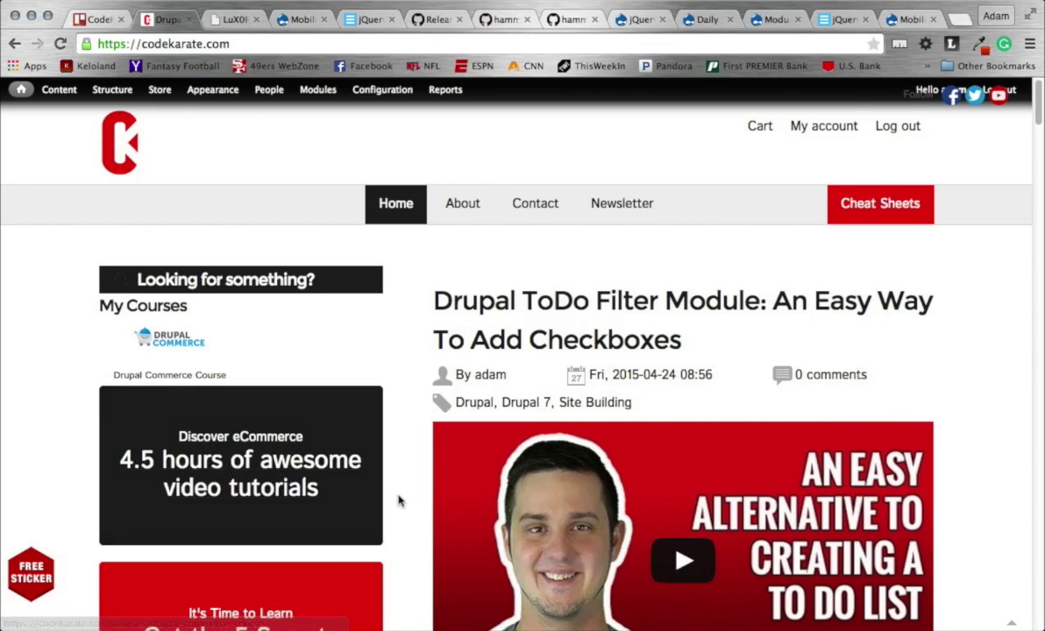
{"action": "scroll", "coordinate": [400, 498], "scroll_direction": "down", "scroll_amount": 1}
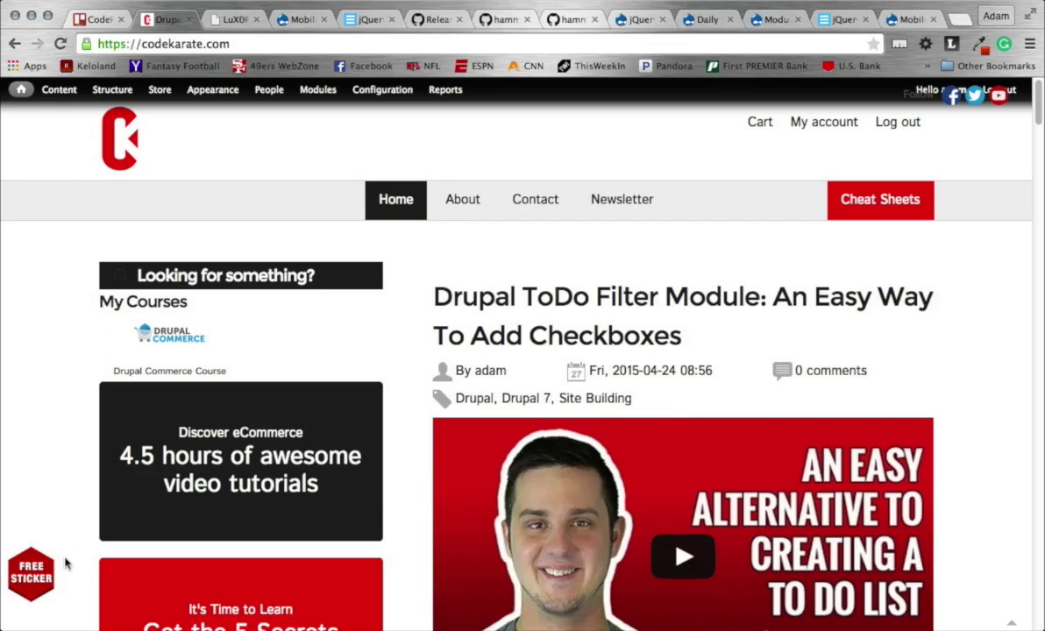
Return to the Mobile sliding menu project page and examine the module's requirements, including the jQuery version.
{"action": "left_click", "coordinate": [296, 19]}
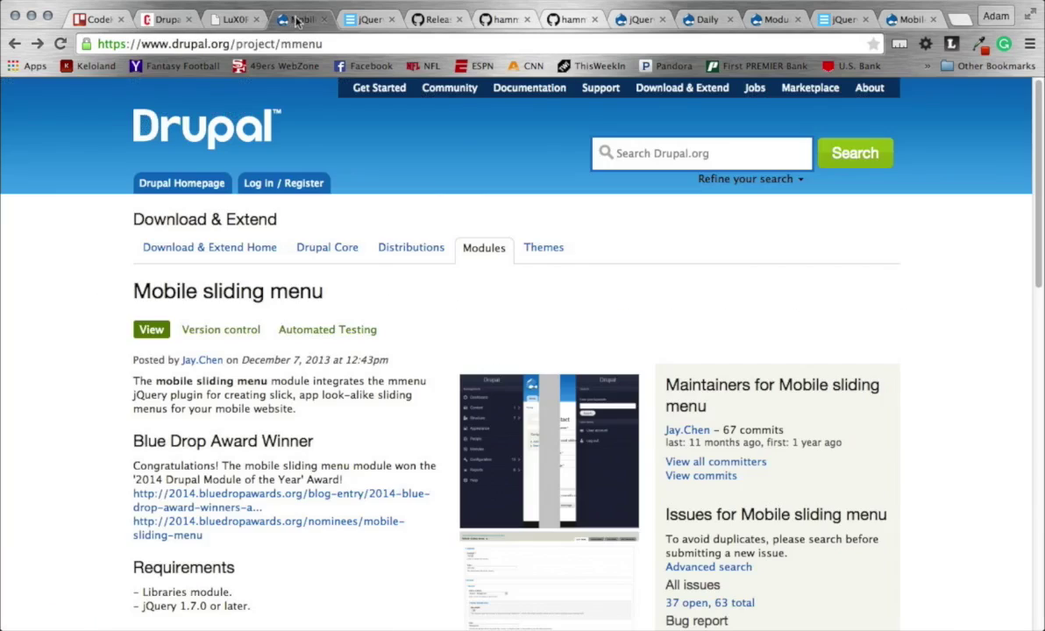
{"action": "scroll", "coordinate": [366, 413], "scroll_direction": "down", "scroll_amount": 4}
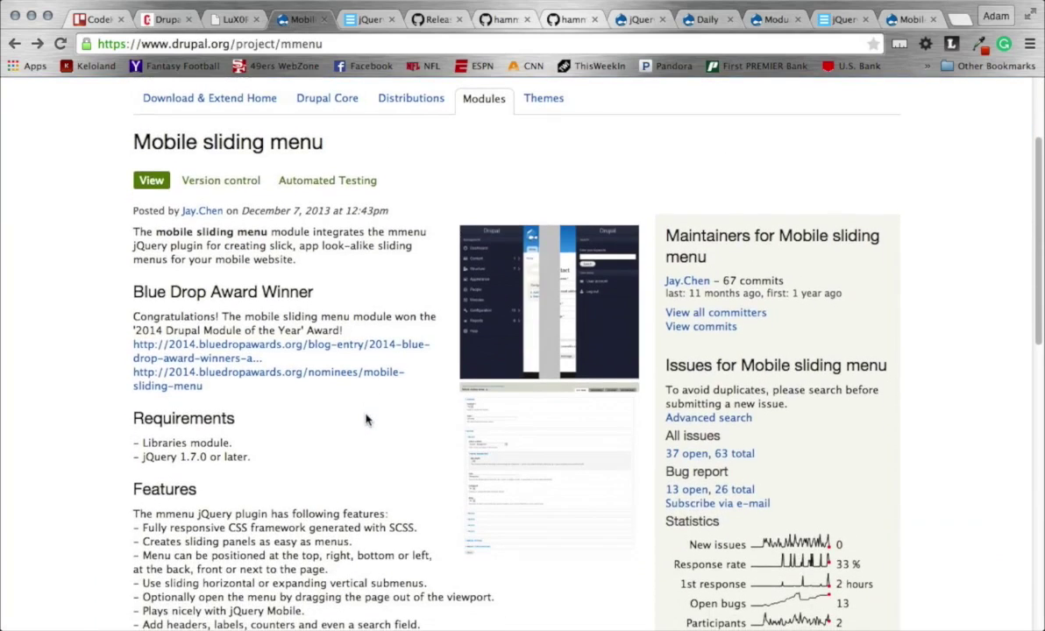
{"action": "scroll", "coordinate": [367, 420], "scroll_direction": "down", "scroll_amount": 4}
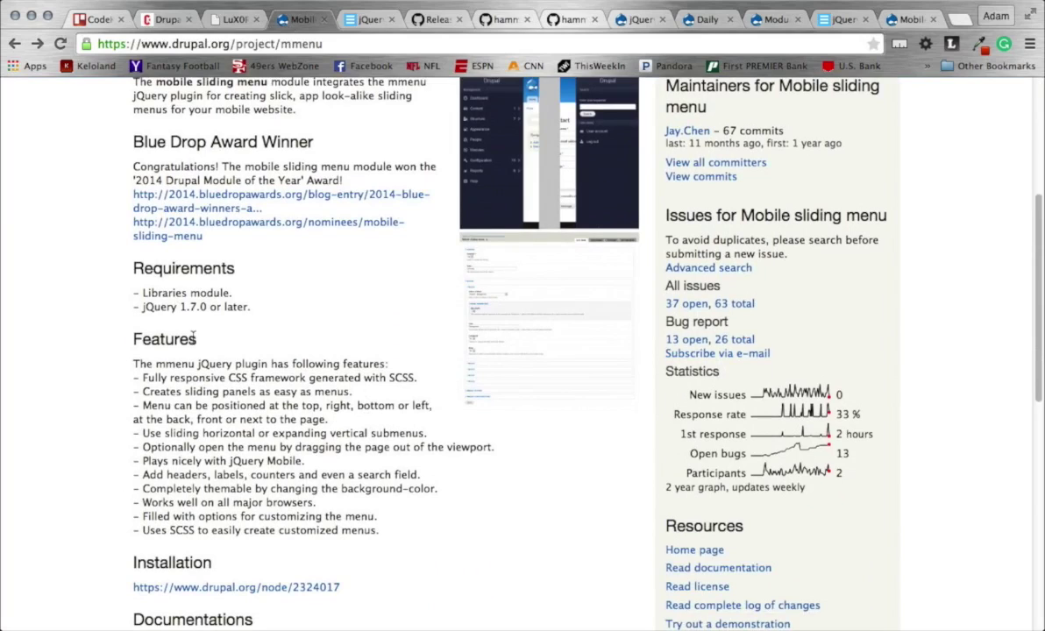
{"action": "scroll", "coordinate": [193, 336], "scroll_direction": "down", "scroll_amount": 1}
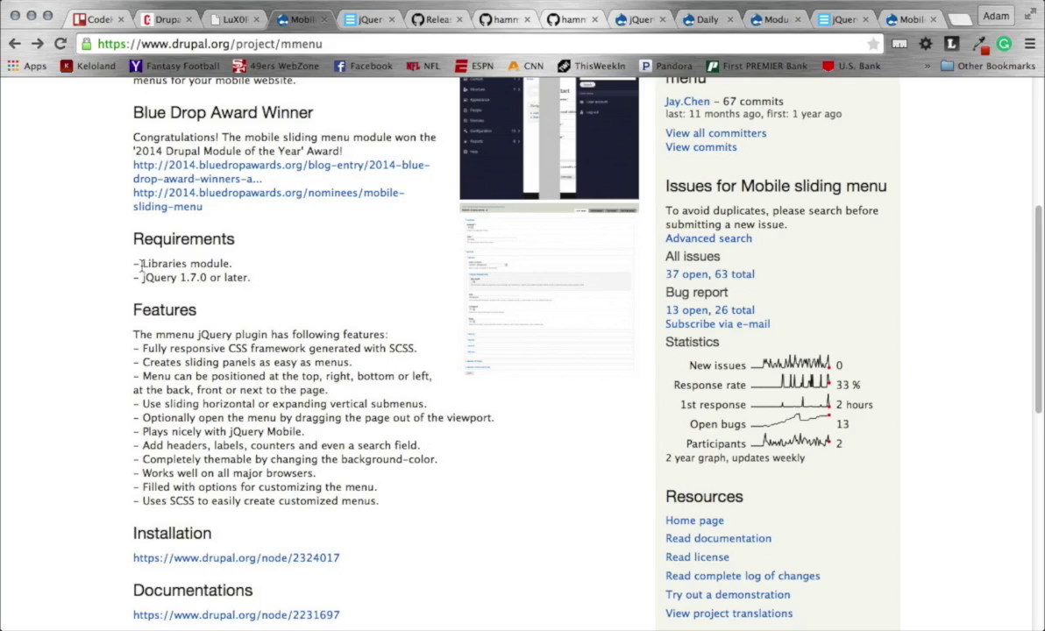
{"action": "mouse_move", "coordinate": [138, 263]}
{"action": "left_mouse_down"}
{"action": "mouse_move", "coordinate": [251, 269]}
{"action": "mouse_move", "coordinate": [249, 278]}
{"action": "mouse_move", "coordinate": [142, 278]}
{"action": "left_mouse_up"}
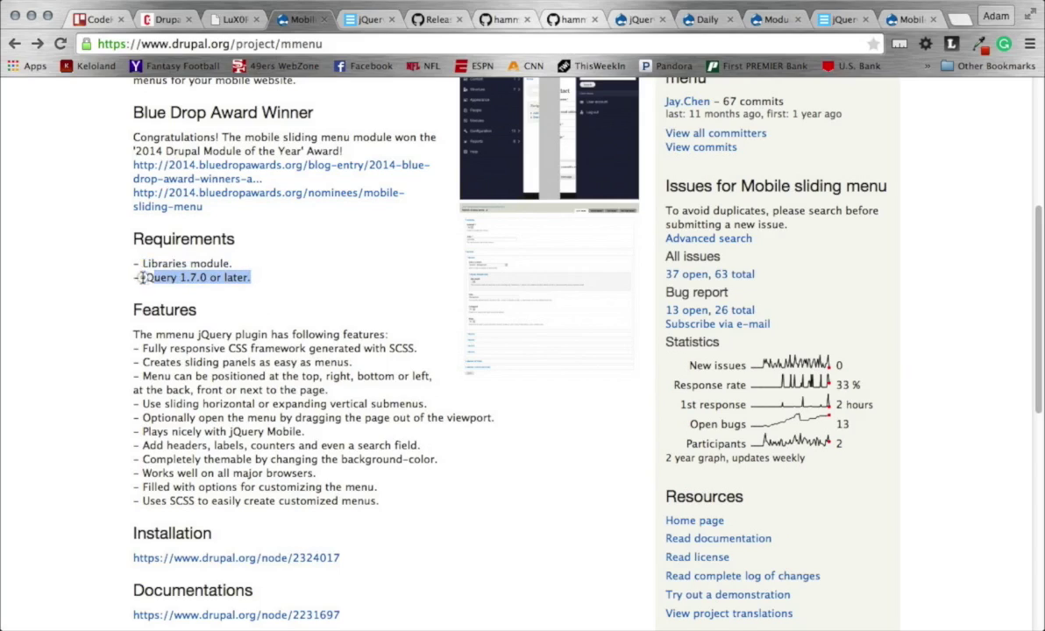
{"action": "left_click", "coordinate": [309, 279]}
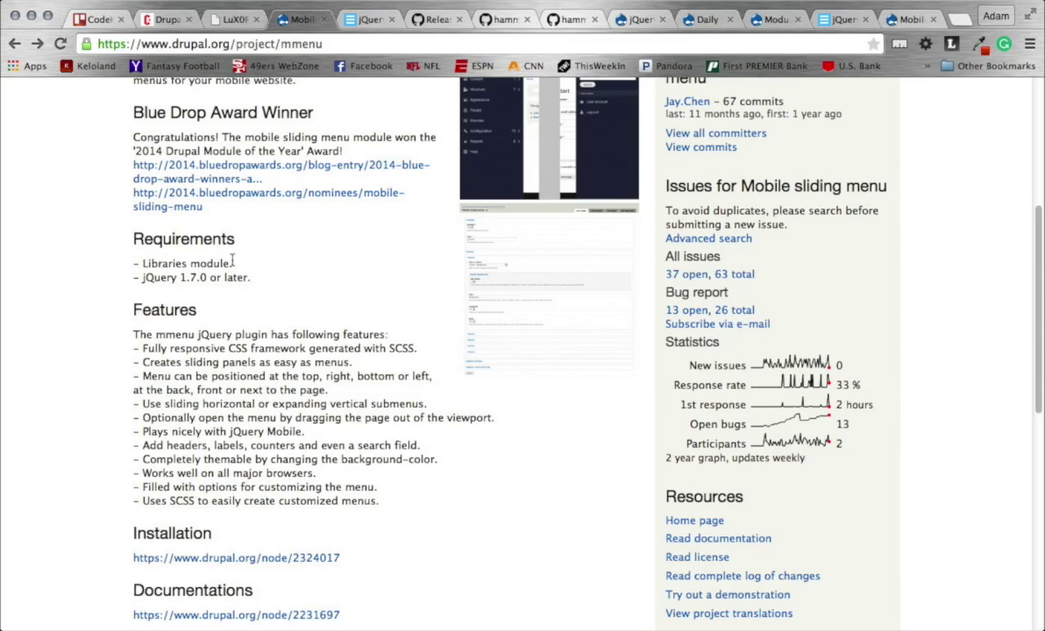
Review the Mobile sliding menu module's features, installation and documentation links, and recommended releases.
{"action": "scroll", "coordinate": [219, 299], "scroll_direction": "down", "scroll_amount": 6}
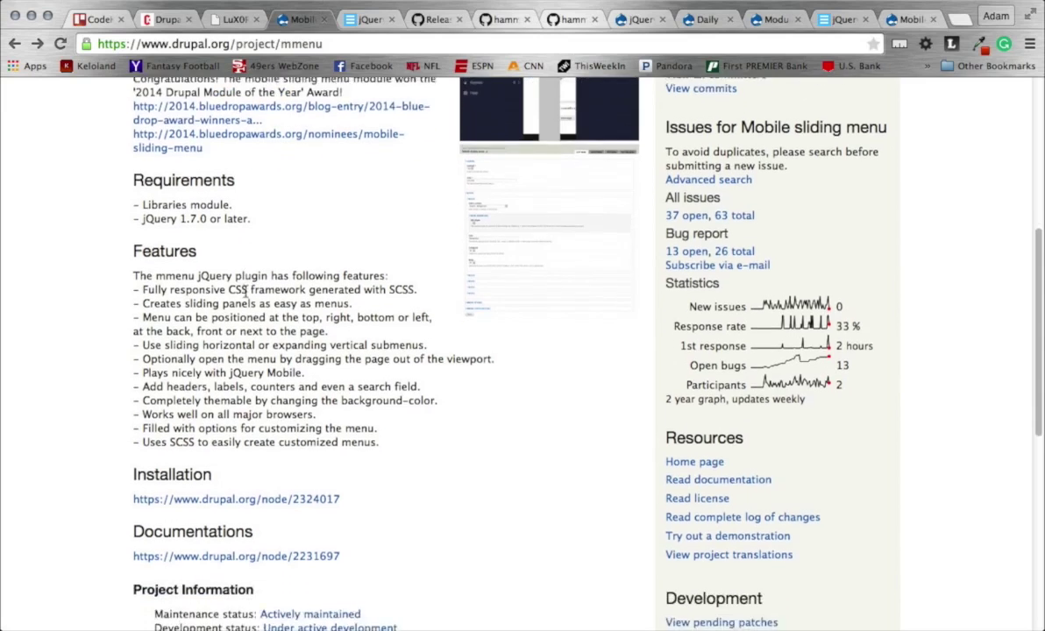
{"action": "scroll", "coordinate": [246, 298], "scroll_direction": "down", "scroll_amount": 5}
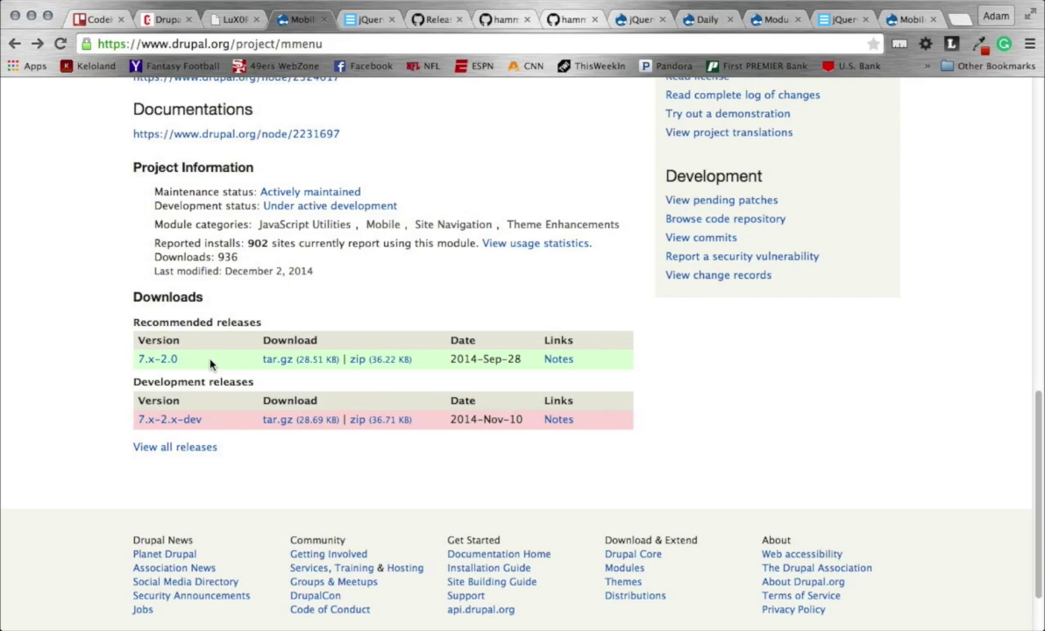
{"action": "scroll", "coordinate": [211, 362], "scroll_direction": "up", "scroll_amount": 5}
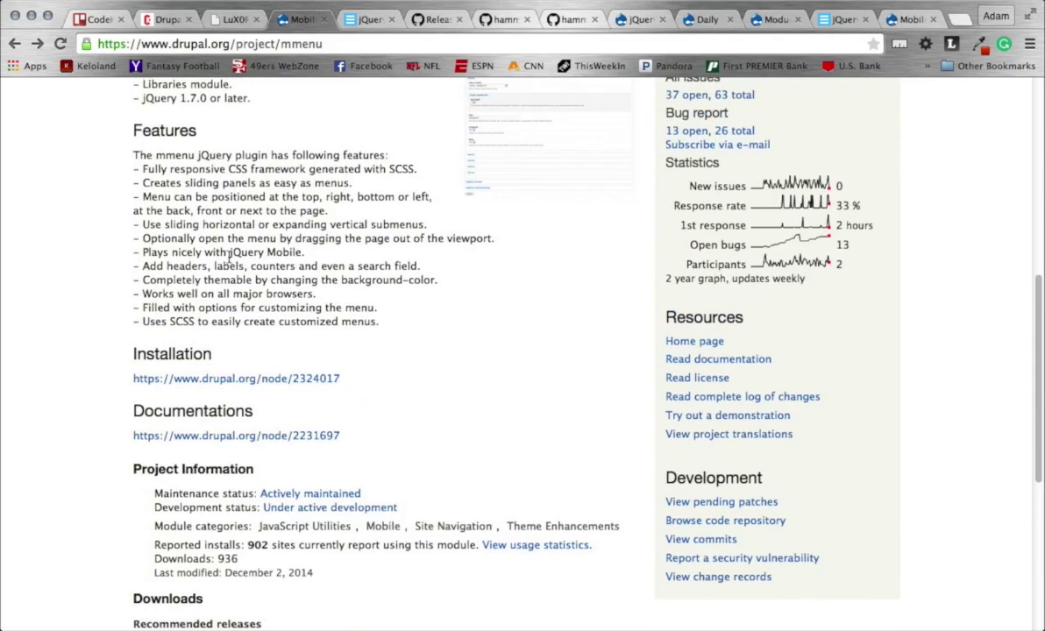
{"action": "scroll", "coordinate": [215, 351], "scroll_direction": "down", "scroll_amount": 3}
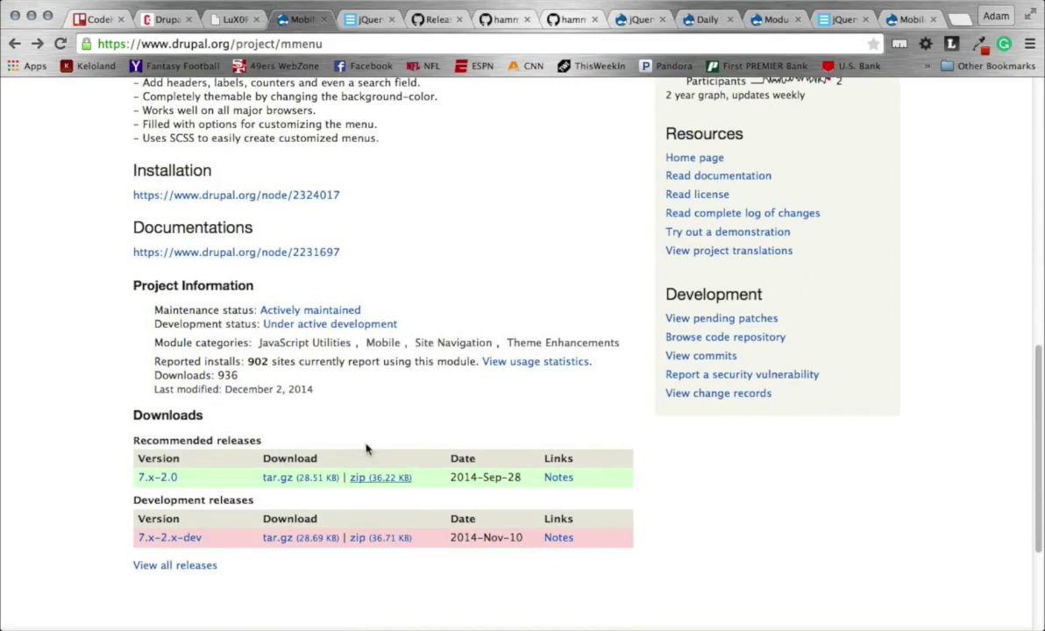
{"action": "scroll", "coordinate": [427, 422], "scroll_direction": "up", "scroll_amount": 7}
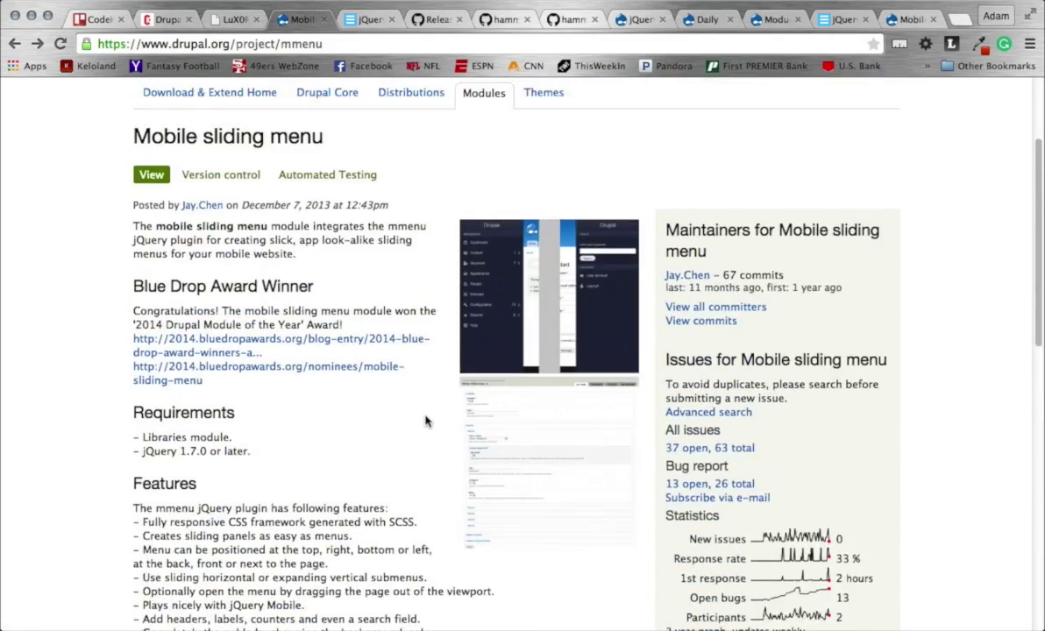
{"action": "scroll", "coordinate": [427, 423], "scroll_direction": "down", "scroll_amount": 5}
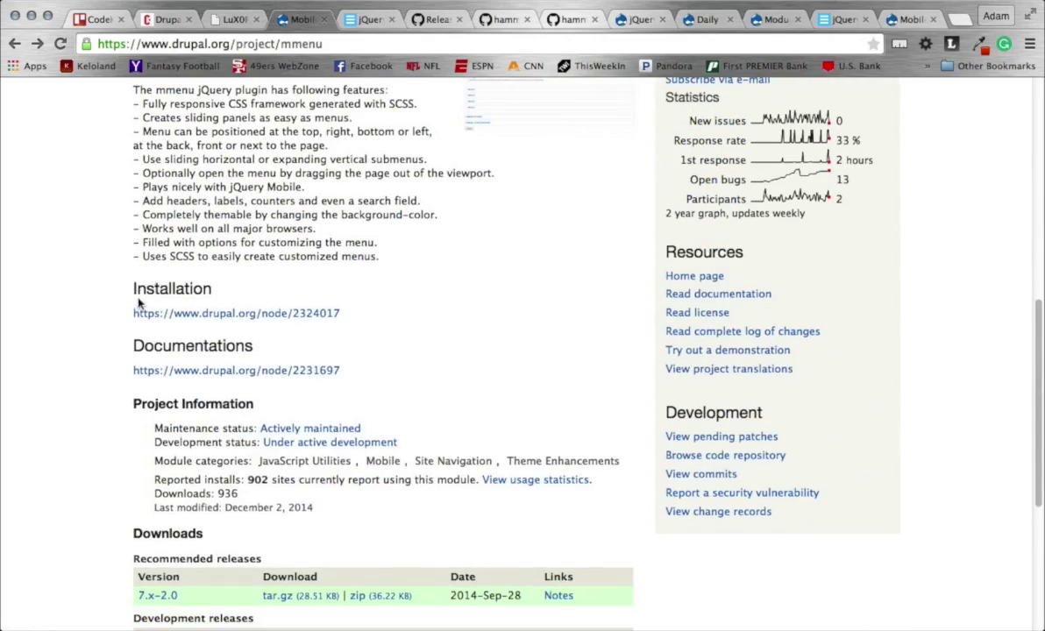
Open the module's installation guide and read the plugin library instructions, including the required Mmenu library version.
{"action": "left_click", "coordinate": [210, 312]}
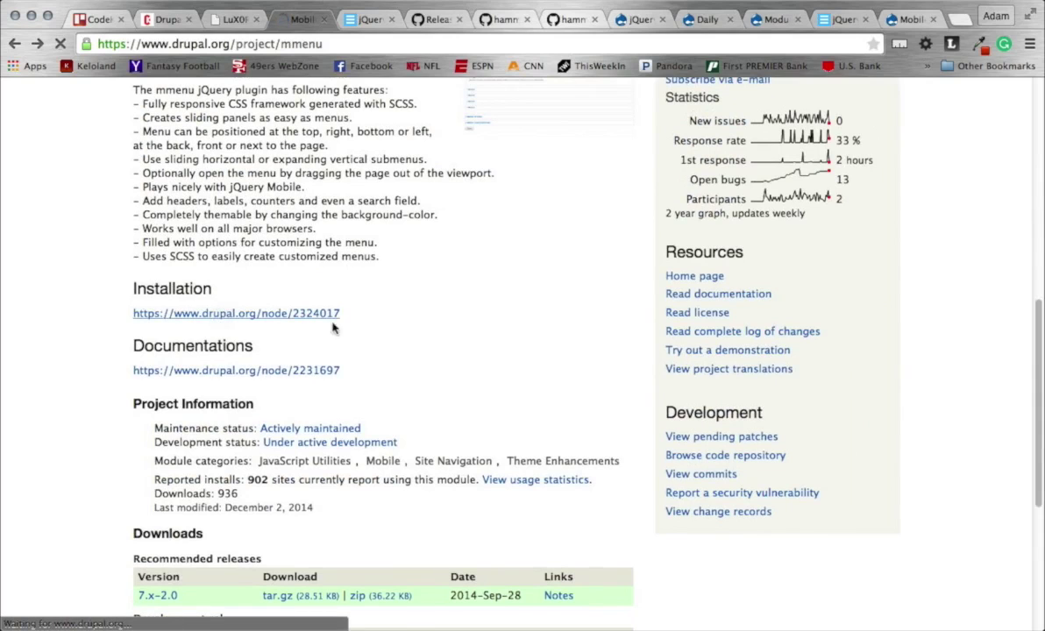
{"action": "scroll", "coordinate": [480, 402], "scroll_direction": "down", "scroll_amount": 2}
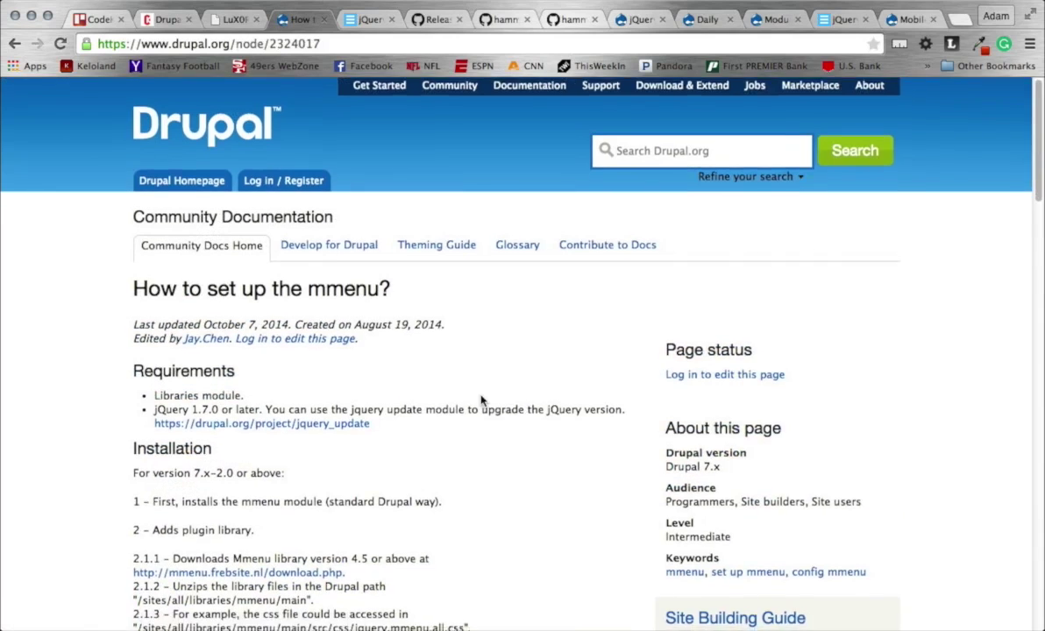
{"action": "scroll", "coordinate": [481, 402], "scroll_direction": "down", "scroll_amount": 3}
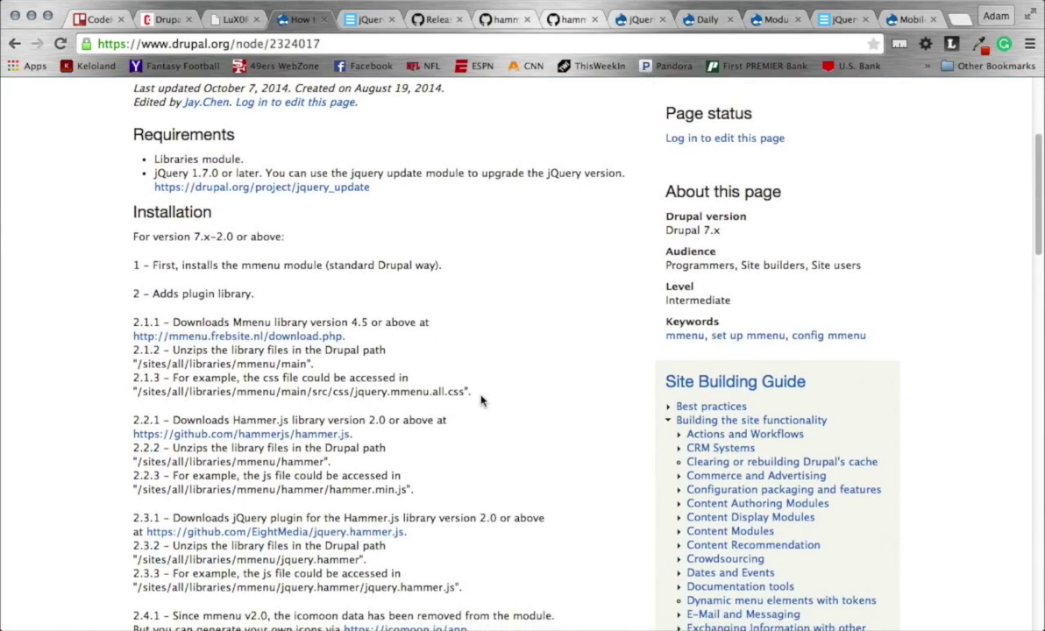
{"action": "scroll", "coordinate": [481, 401], "scroll_direction": "down", "scroll_amount": 4}
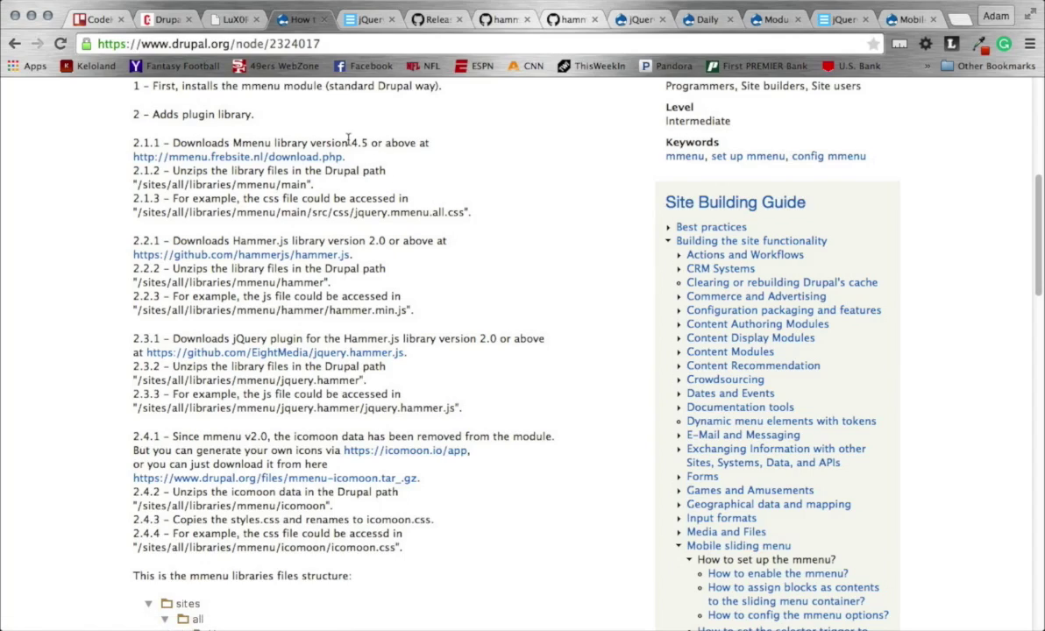
{"action": "left_click_drag", "start_coordinate": [349, 142], "coordinate": [412, 142]}
{"action": "left_click", "coordinate": [405, 138]}
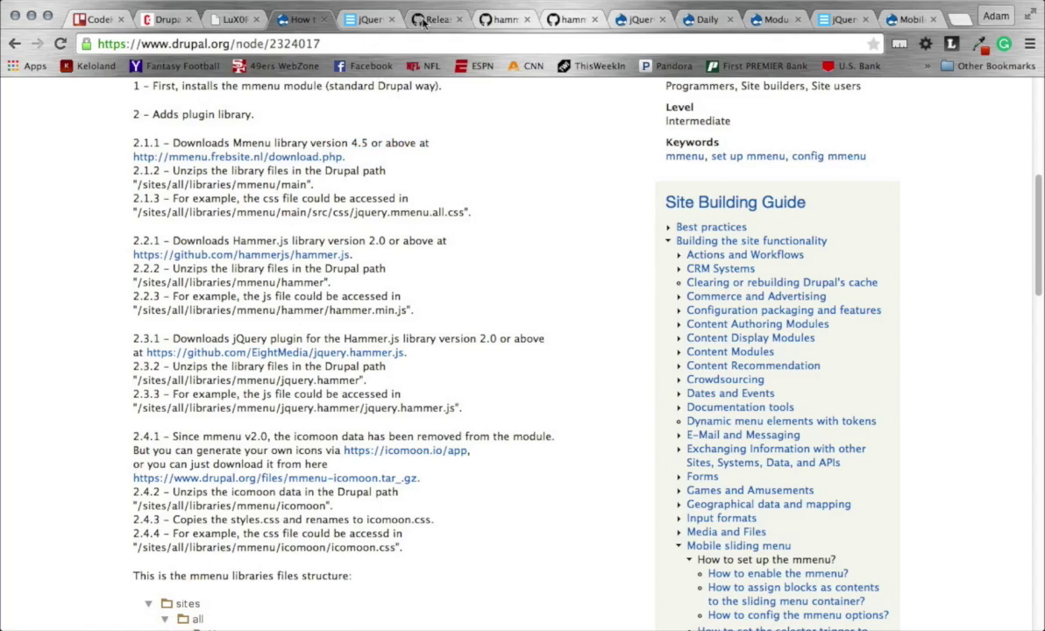
From the jQuery.mmenu download page, open the plugin's GitHub repository through the site's sliding menu.
{"action": "left_click", "coordinate": [372, 22]}
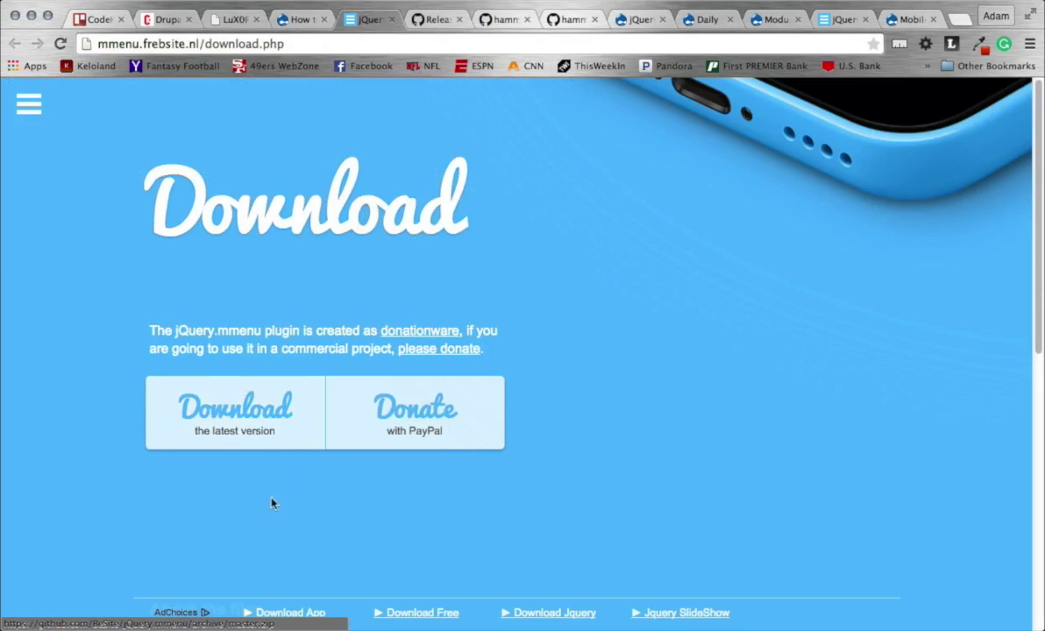
{"action": "left_click", "coordinate": [293, 430]}
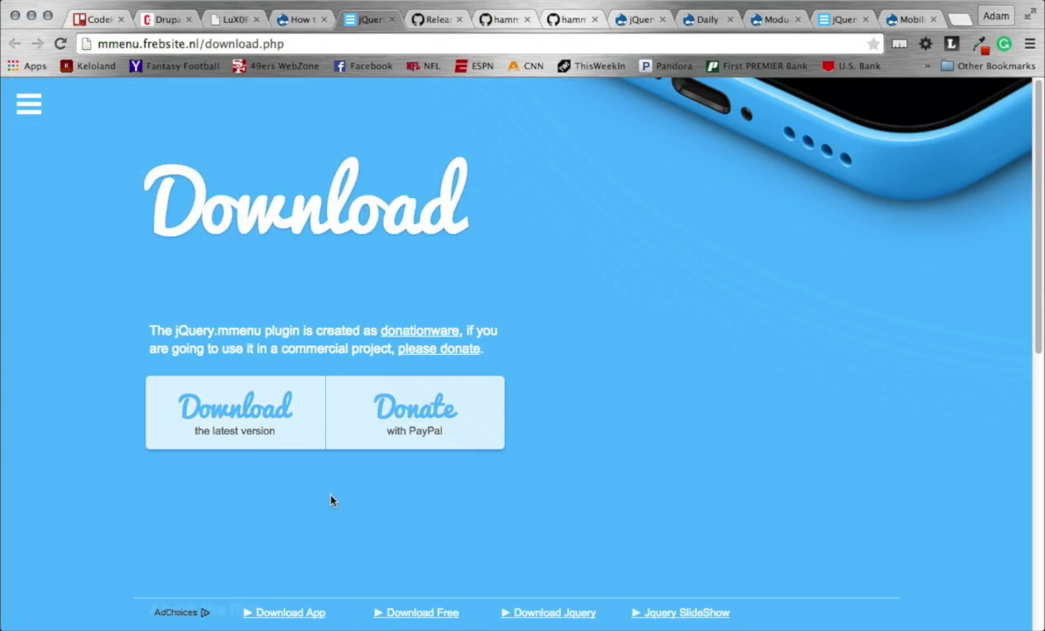
{"action": "scroll", "coordinate": [332, 500], "scroll_direction": "down", "scroll_amount": 1}
{"action": "scroll", "coordinate": [331, 500], "scroll_direction": "up", "scroll_amount": 1}
{"action": "left_click", "coordinate": [28, 103]}
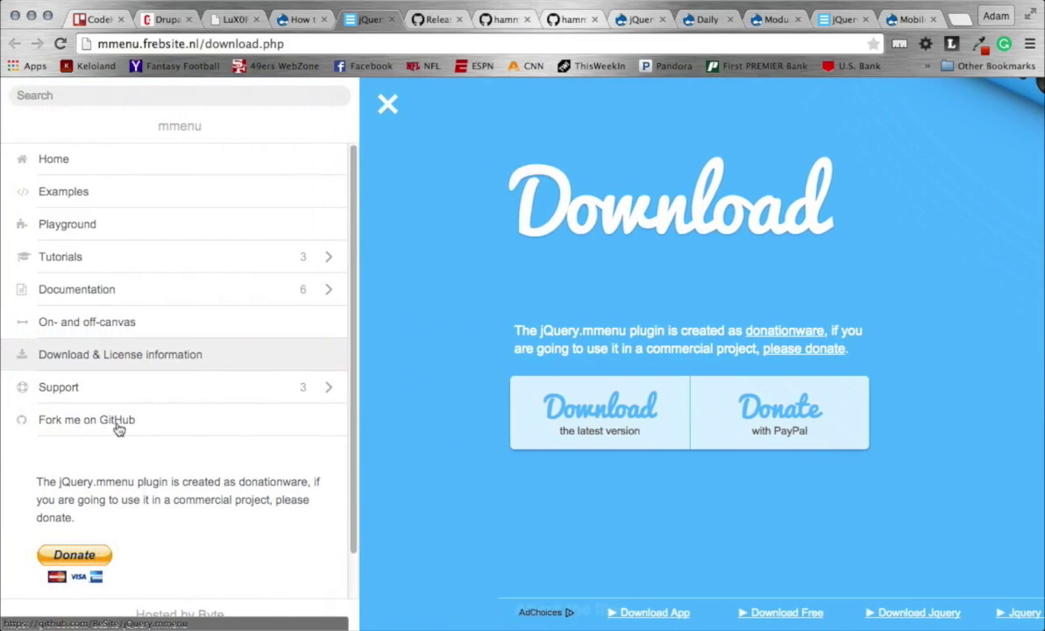
{"action": "left_click", "coordinate": [116, 422]}
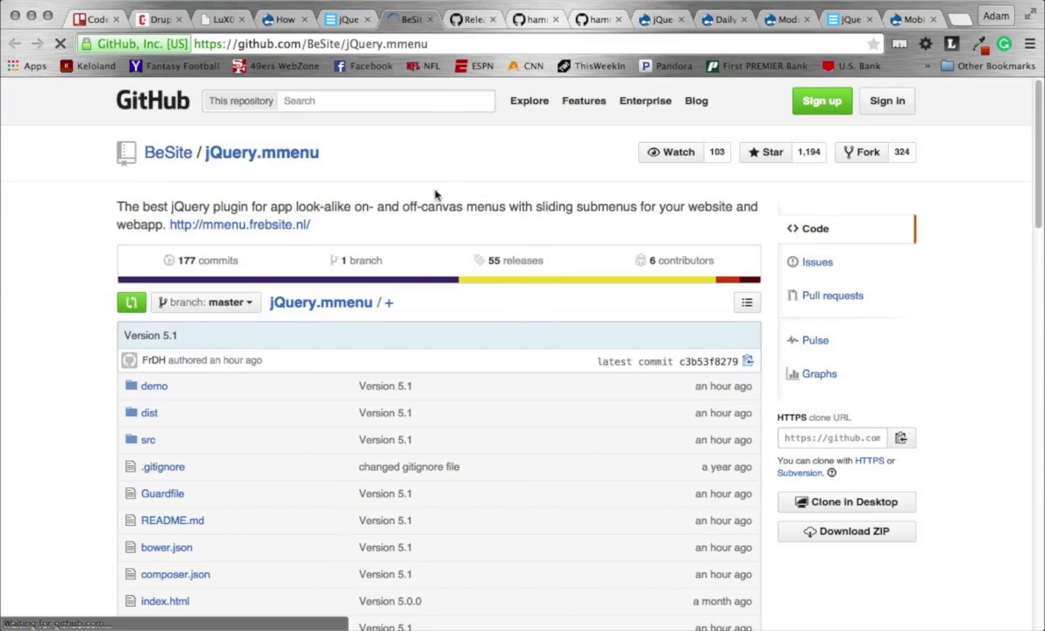
Open the jQuery.mmenu repository's releases and look through them for the version 4.7.5 download.
{"action": "left_click", "coordinate": [516, 261]}
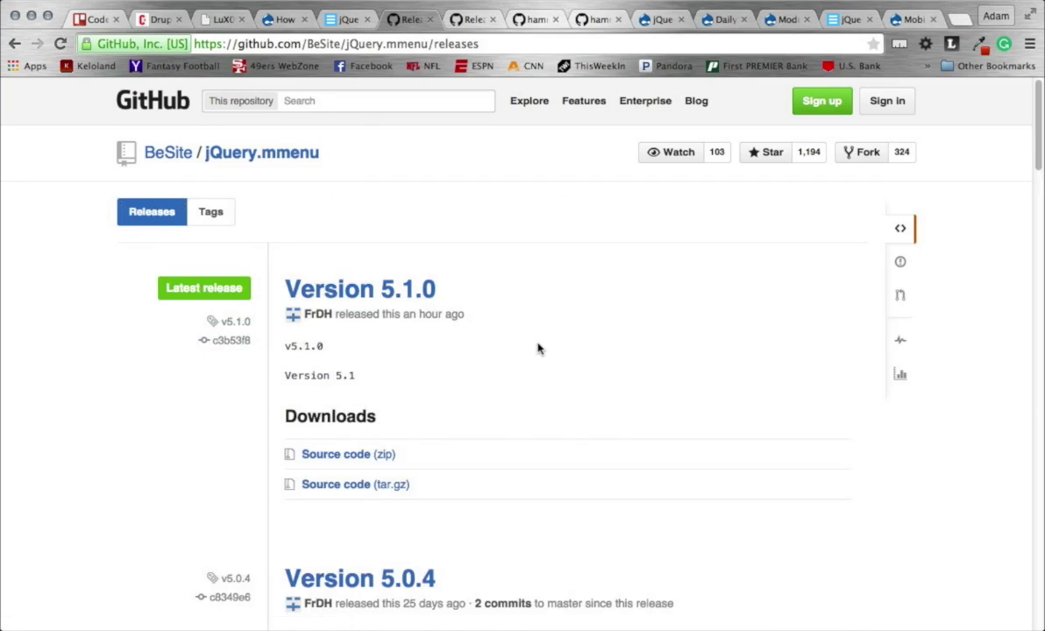
{"action": "scroll", "coordinate": [538, 349], "scroll_direction": "down", "scroll_amount": 4}
{"action": "scroll", "coordinate": [539, 350], "scroll_direction": "down", "scroll_amount": 12}
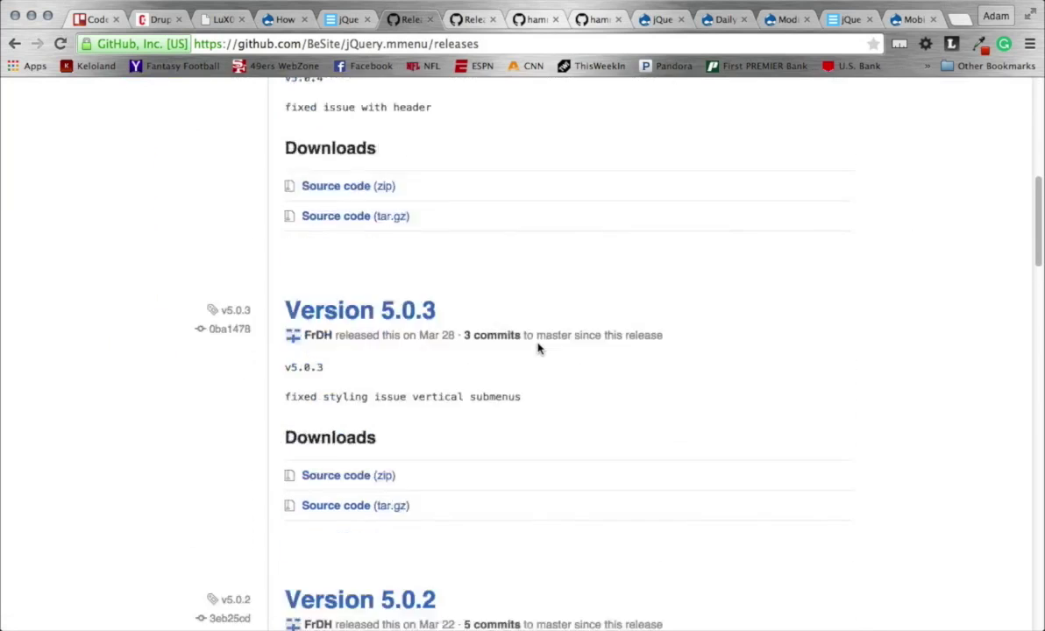
{"action": "scroll", "coordinate": [539, 350], "scroll_direction": "down", "scroll_amount": 5}
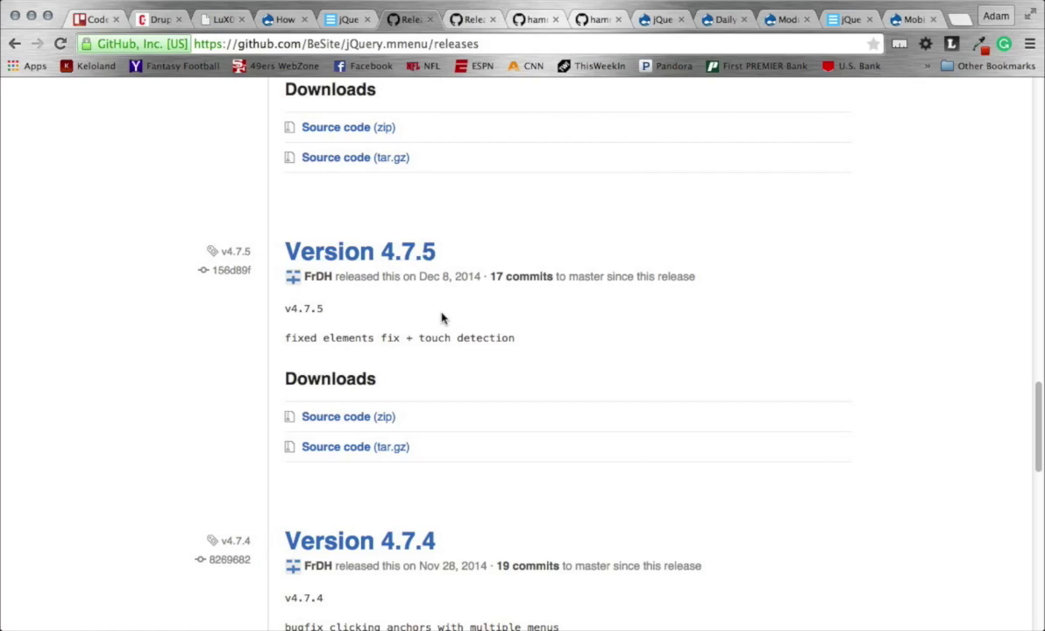
{"action": "scroll", "coordinate": [442, 319], "scroll_direction": "up", "scroll_amount": 5}
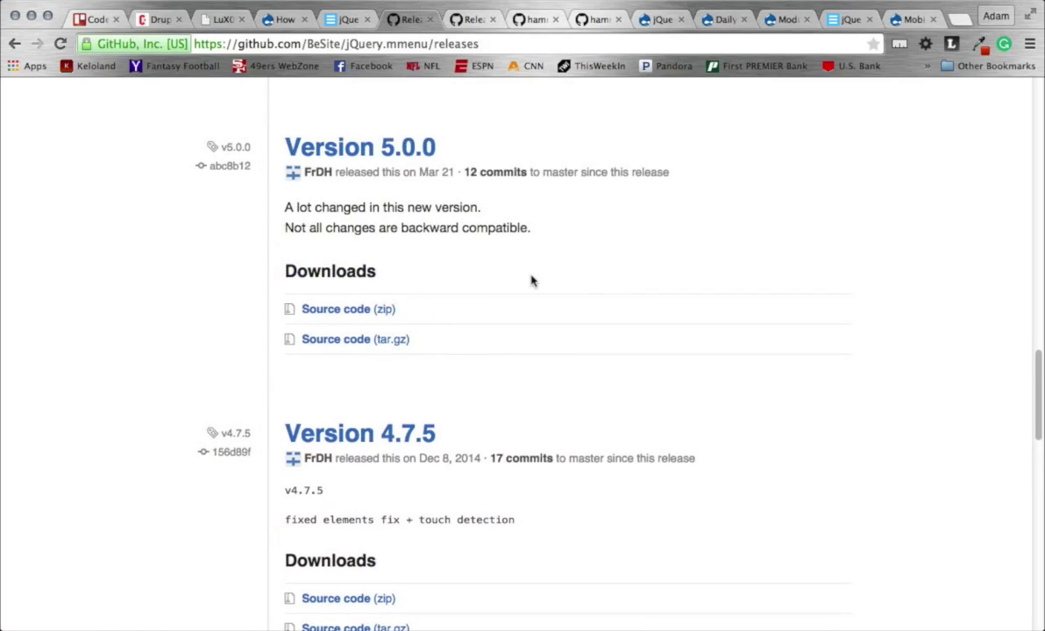
{"action": "scroll", "coordinate": [530, 280], "scroll_direction": "down", "scroll_amount": 5}
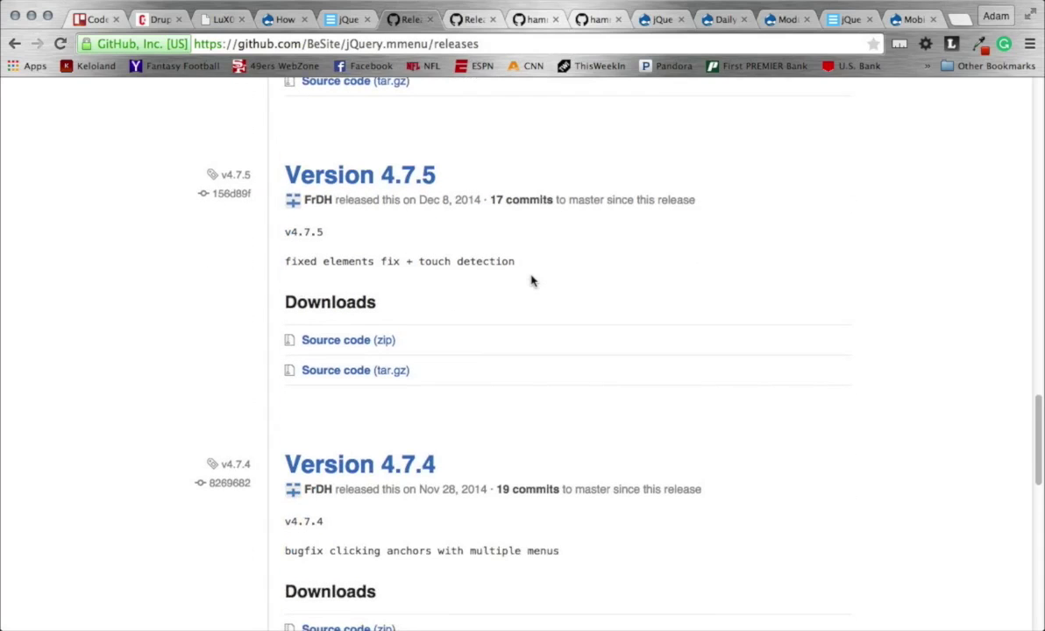
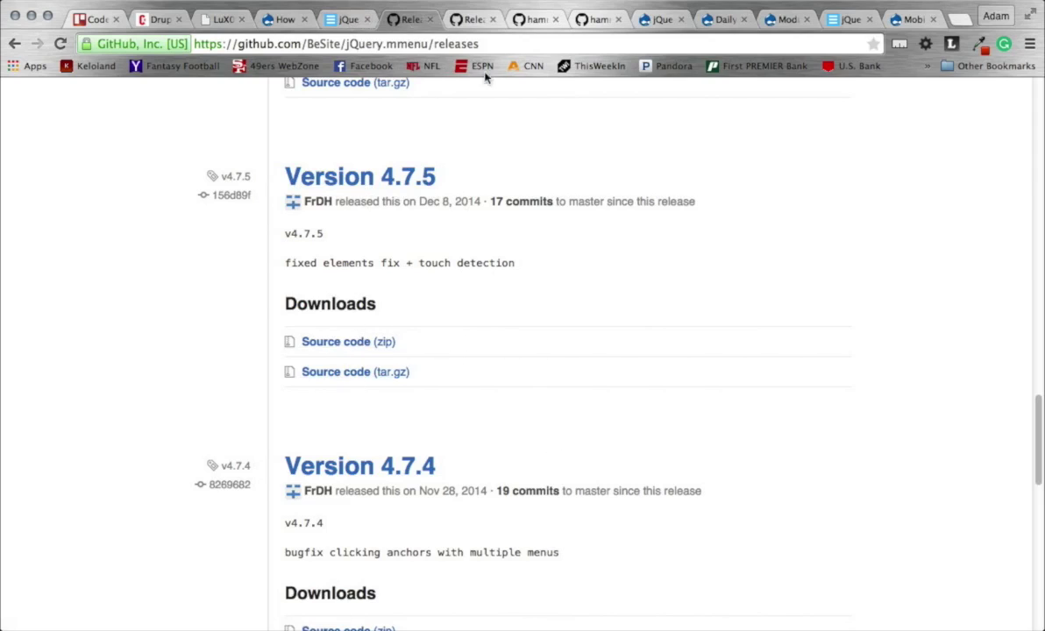
Open the hammer.js and jquery.hammer.js GitHub repositories and locate the ZIP download of each.
{"action": "left_click", "coordinate": [528, 19]}
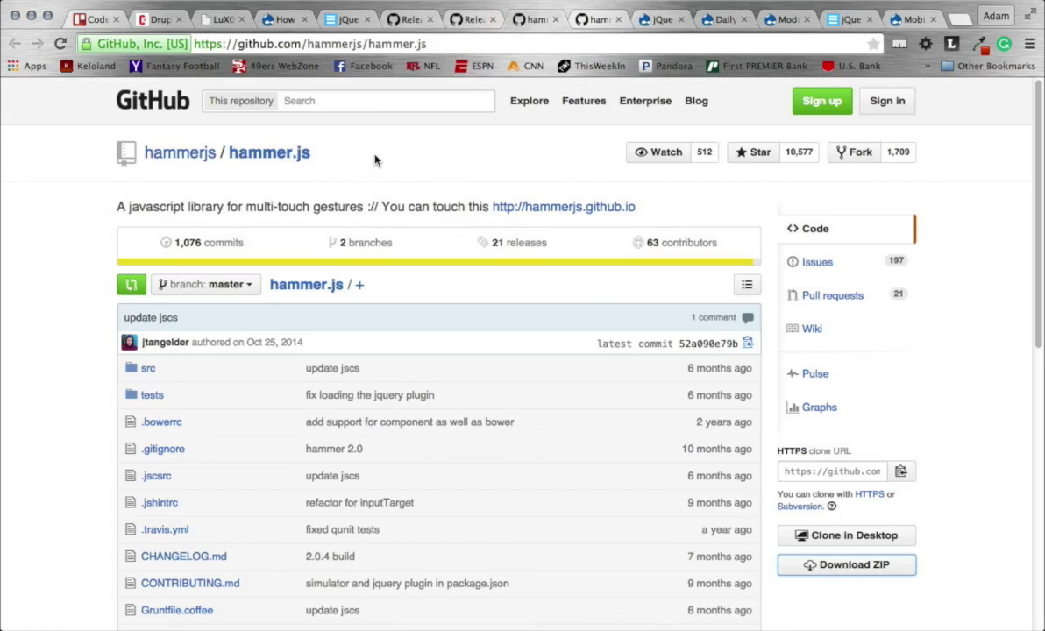
{"action": "scroll", "coordinate": [375, 160], "scroll_direction": "down", "scroll_amount": 2}
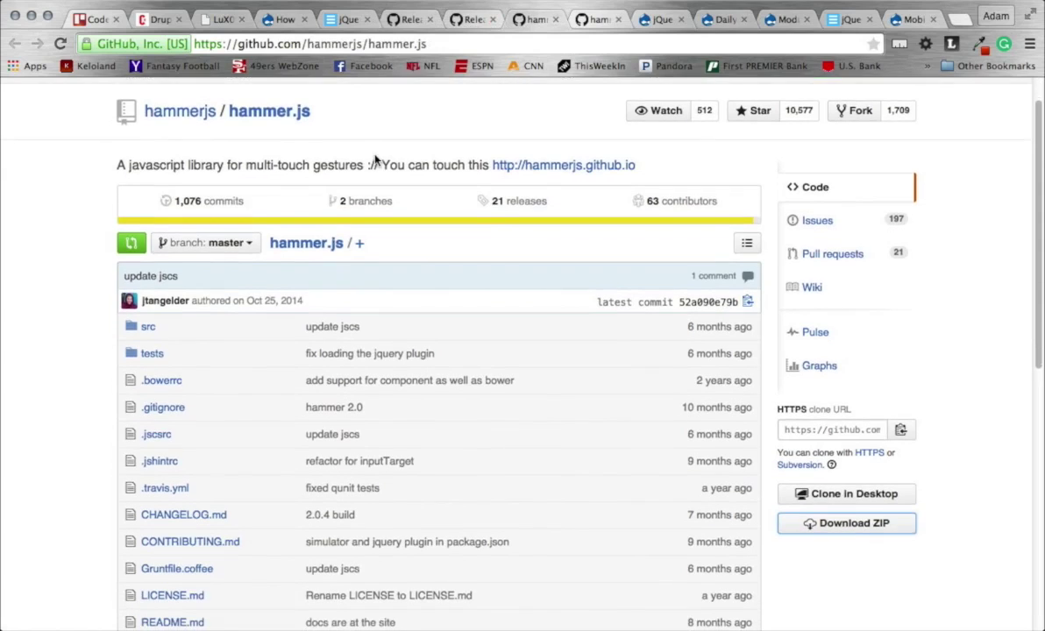
{"action": "left_click", "coordinate": [840, 529]}
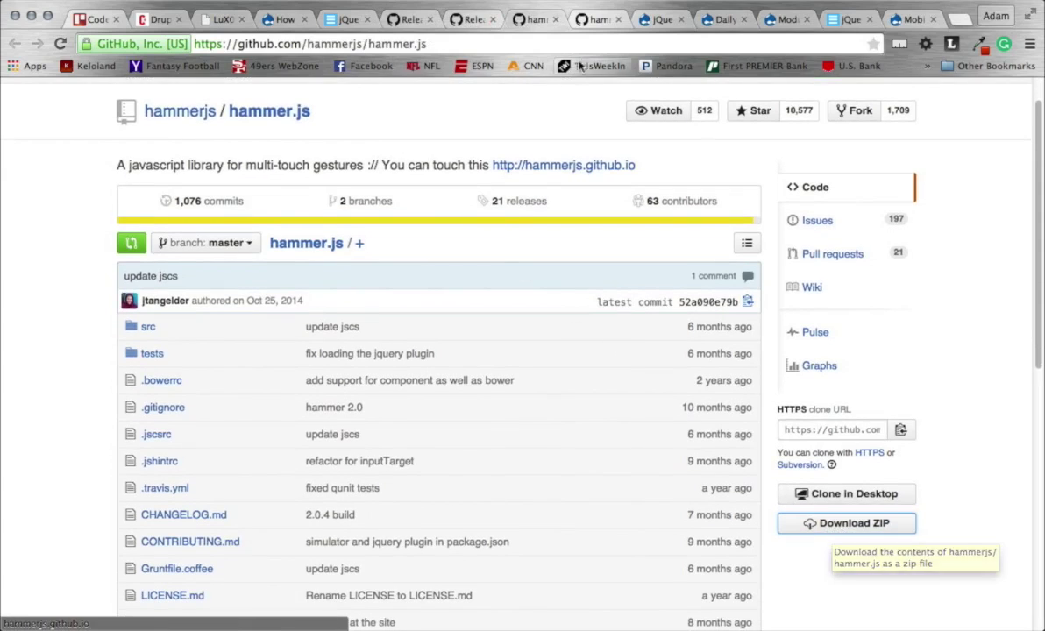
{"action": "left_click", "coordinate": [542, 18]}
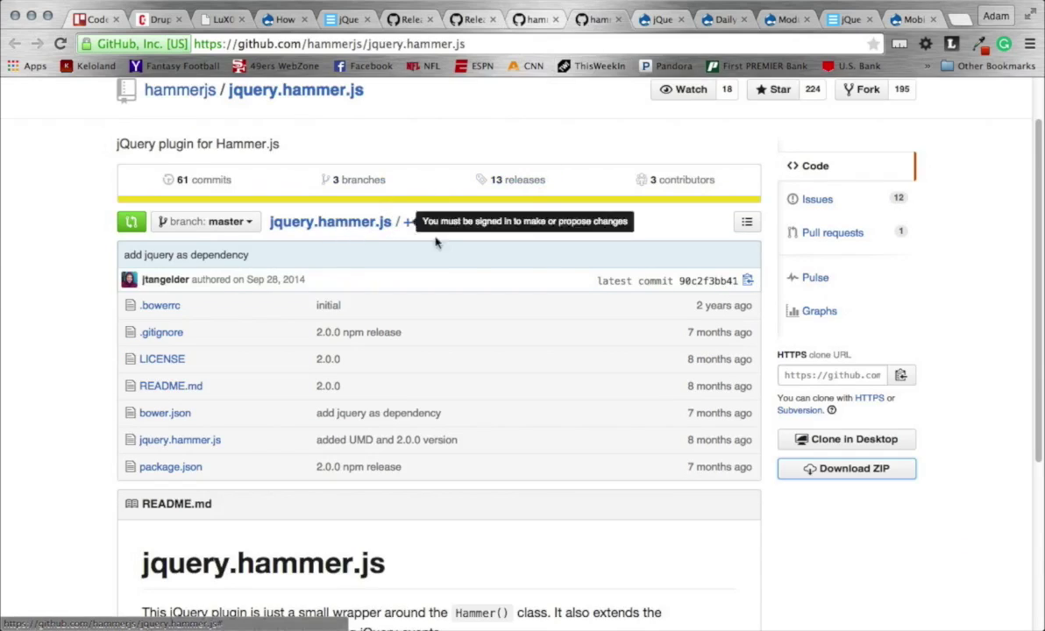
{"action": "left_click", "coordinate": [804, 472]}
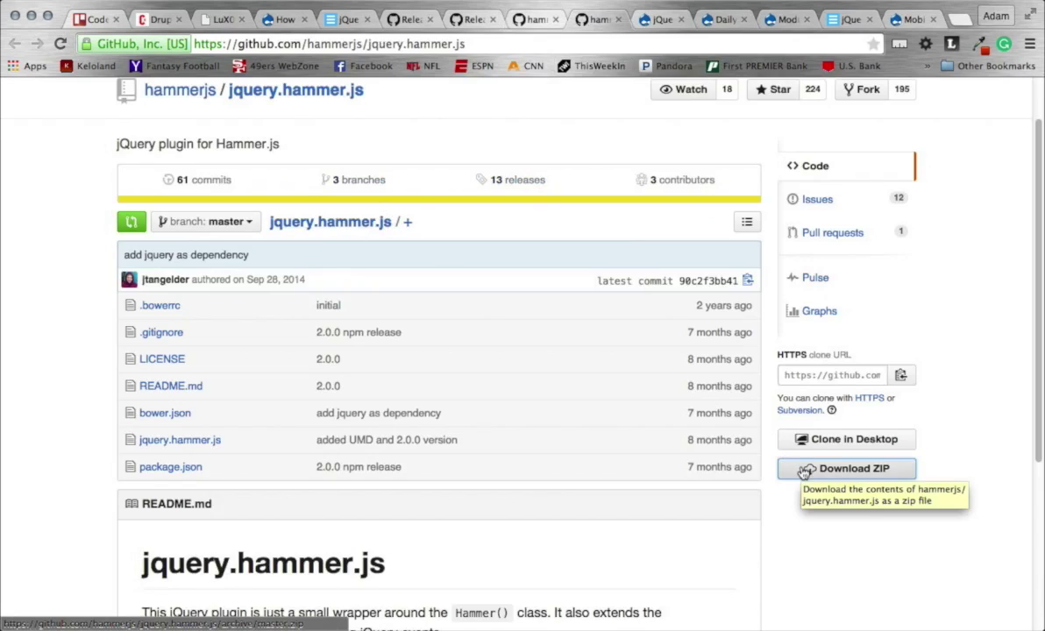
Return to the mmenu installation guide and examine the plugin library steps and the expected folder structure under sites/all/libraries/mmenu.
{"action": "left_click", "coordinate": [285, 21]}
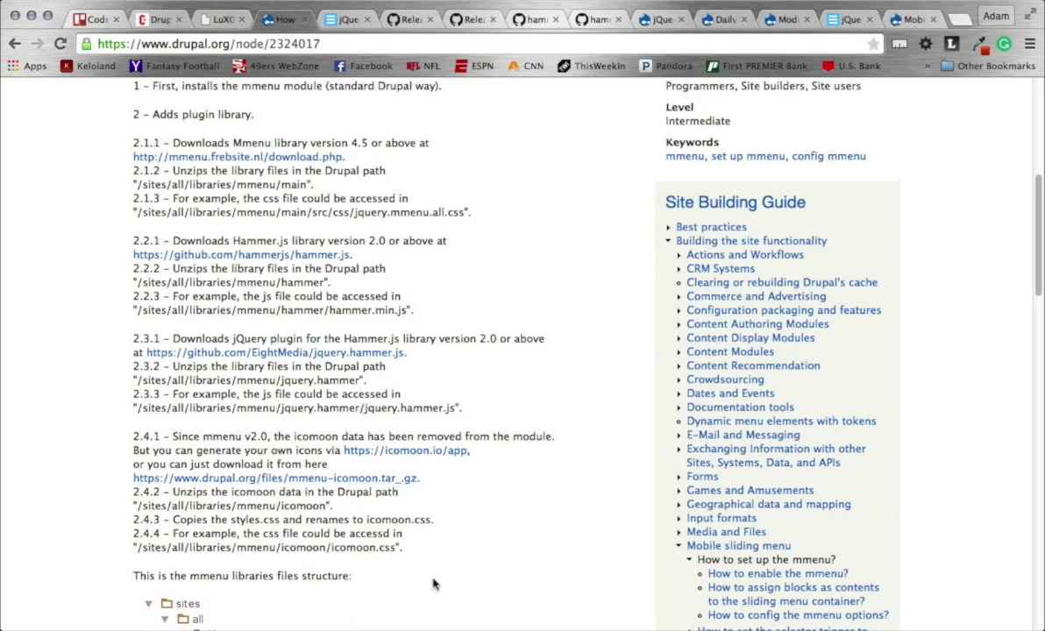
{"action": "scroll", "coordinate": [433, 584], "scroll_direction": "down", "scroll_amount": 1}
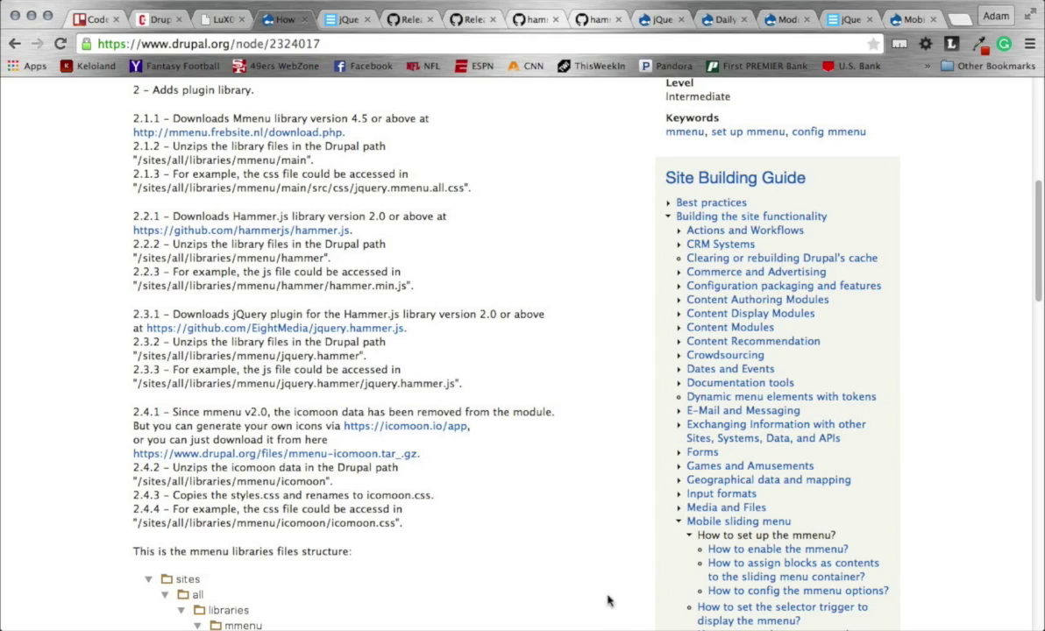
{"action": "scroll", "coordinate": [593, 554], "scroll_direction": "down", "scroll_amount": 3}
{"action": "scroll", "coordinate": [592, 553], "scroll_direction": "down", "scroll_amount": 3}
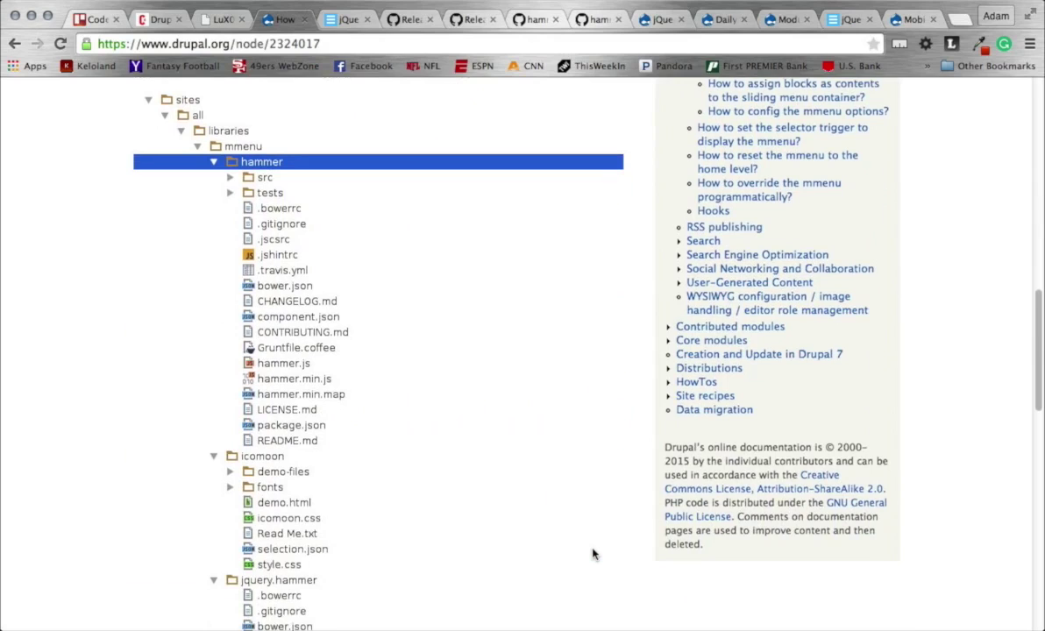
{"action": "scroll", "coordinate": [592, 553], "scroll_direction": "down", "scroll_amount": 1}
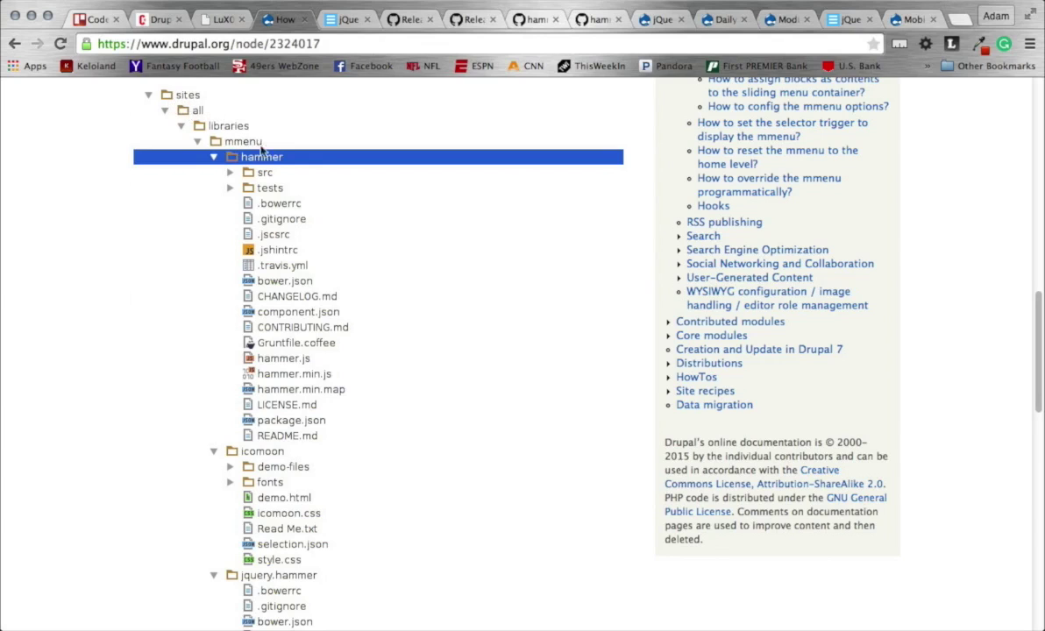
{"action": "scroll", "coordinate": [200, 246], "scroll_direction": "down", "scroll_amount": 3}
{"action": "scroll", "coordinate": [200, 246], "scroll_direction": "up", "scroll_amount": 5}
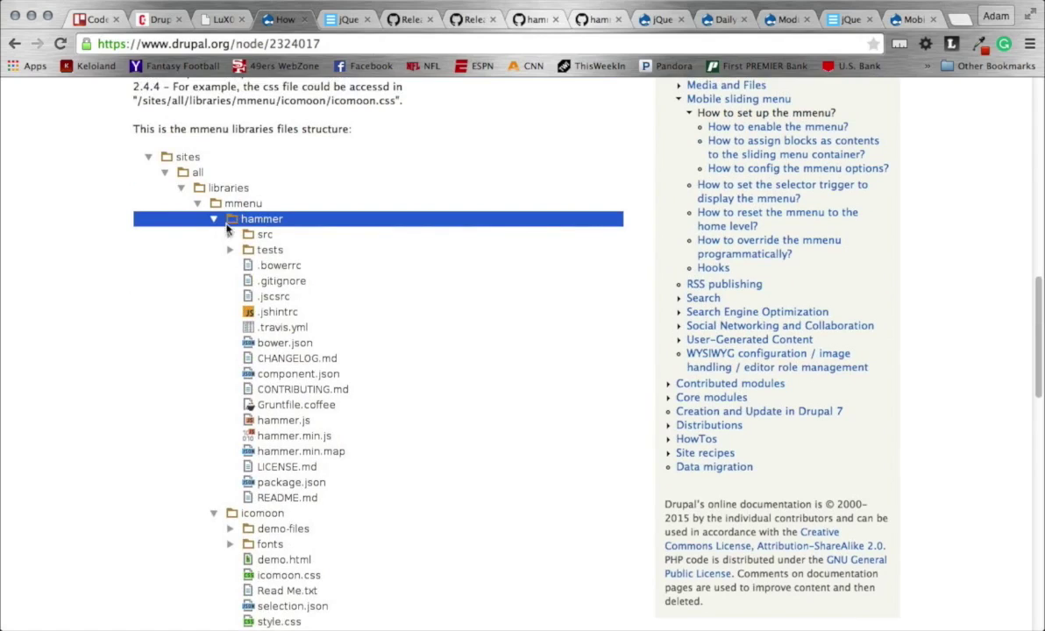
{"action": "scroll", "coordinate": [257, 211], "scroll_direction": "down", "scroll_amount": 3}
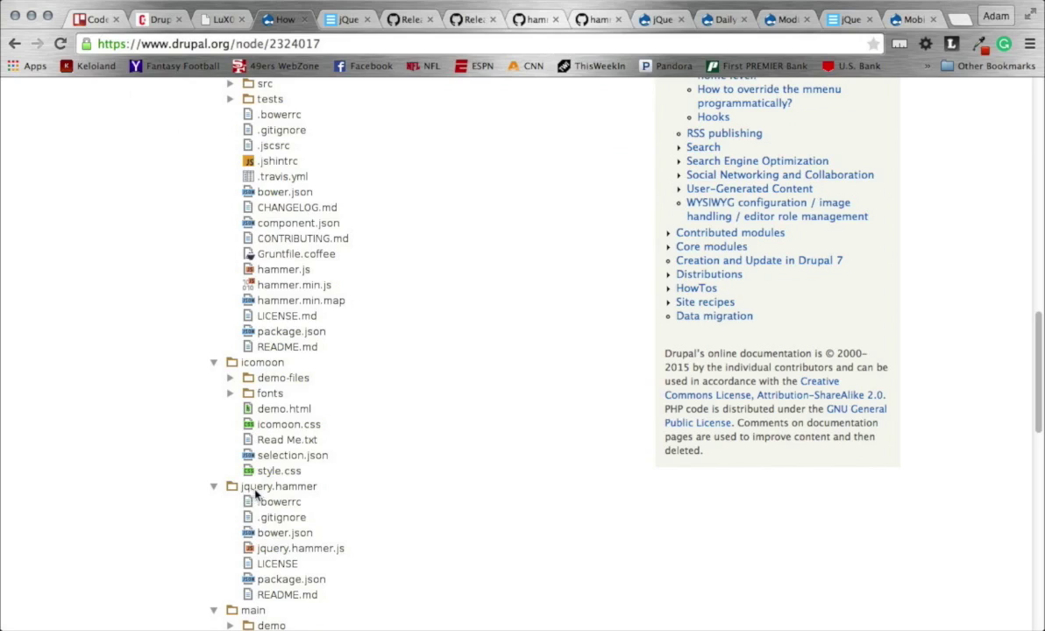
{"action": "scroll", "coordinate": [281, 501], "scroll_direction": "down", "scroll_amount": 1}
{"action": "scroll", "coordinate": [281, 501], "scroll_direction": "down", "scroll_amount": 1}
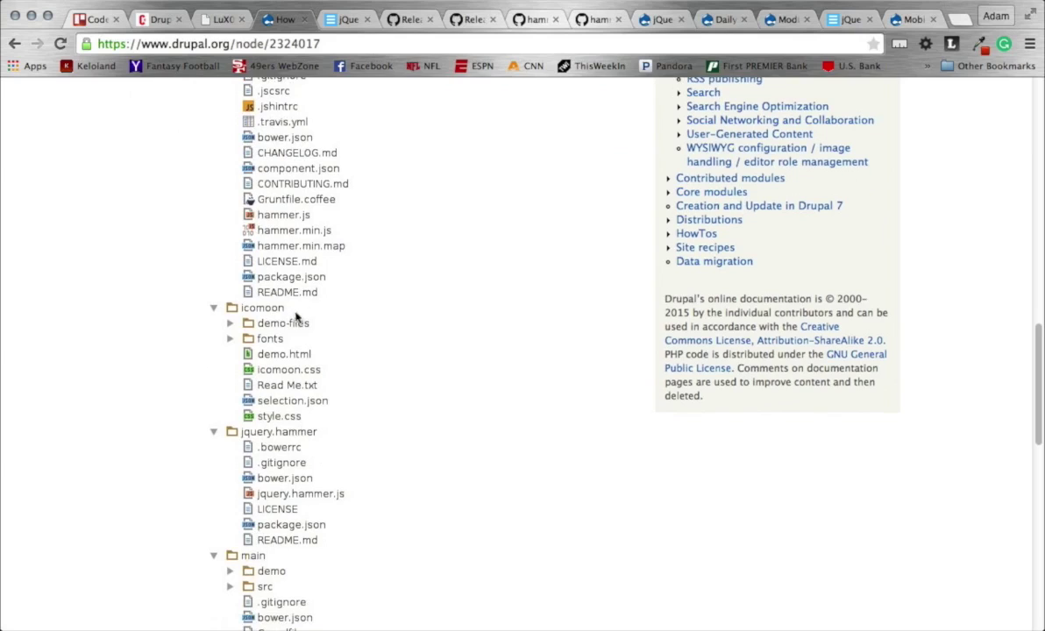
{"action": "scroll", "coordinate": [294, 298], "scroll_direction": "up", "scroll_amount": 3}
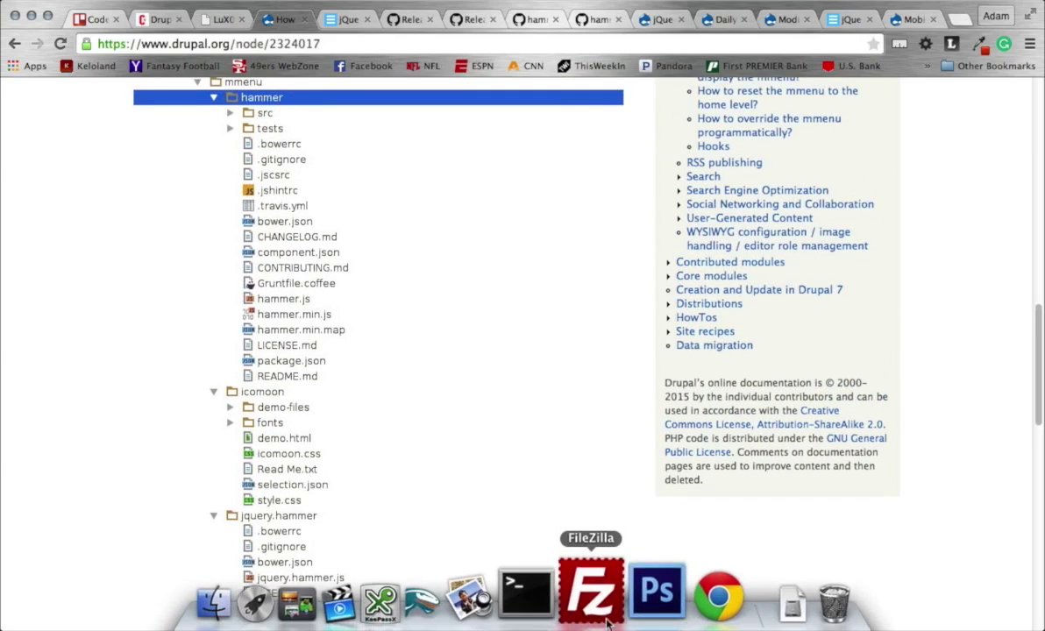
Switch to FileZilla and check the remote mmenu library folders, including style.css and icomoon.css inside the icomoon folder.
{"action": "left_click", "coordinate": [608, 623]}
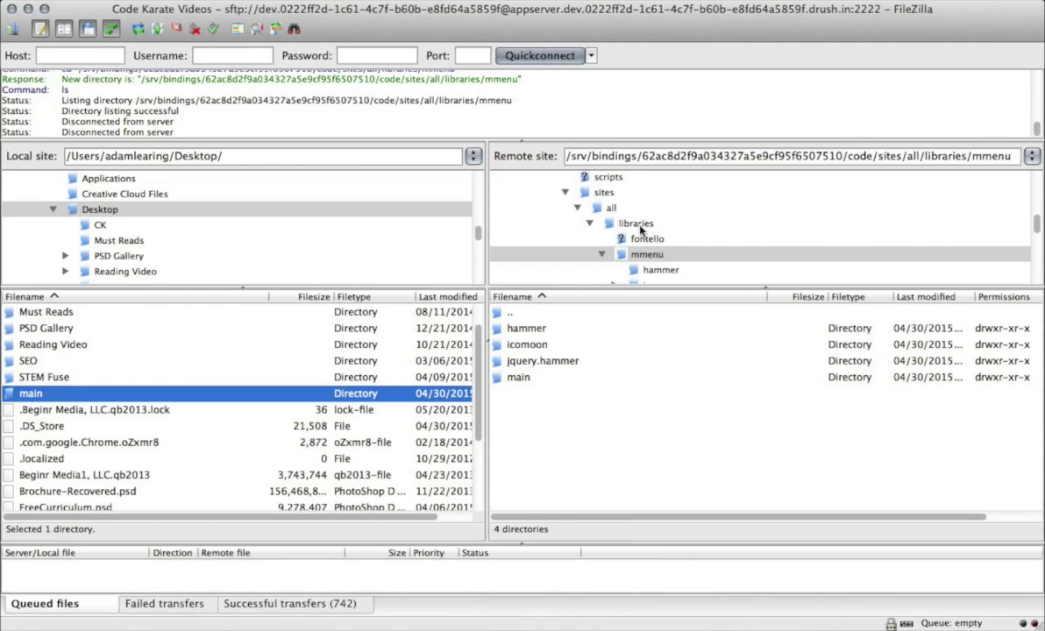
{"action": "scroll", "coordinate": [633, 252], "scroll_direction": "down", "scroll_amount": 4}
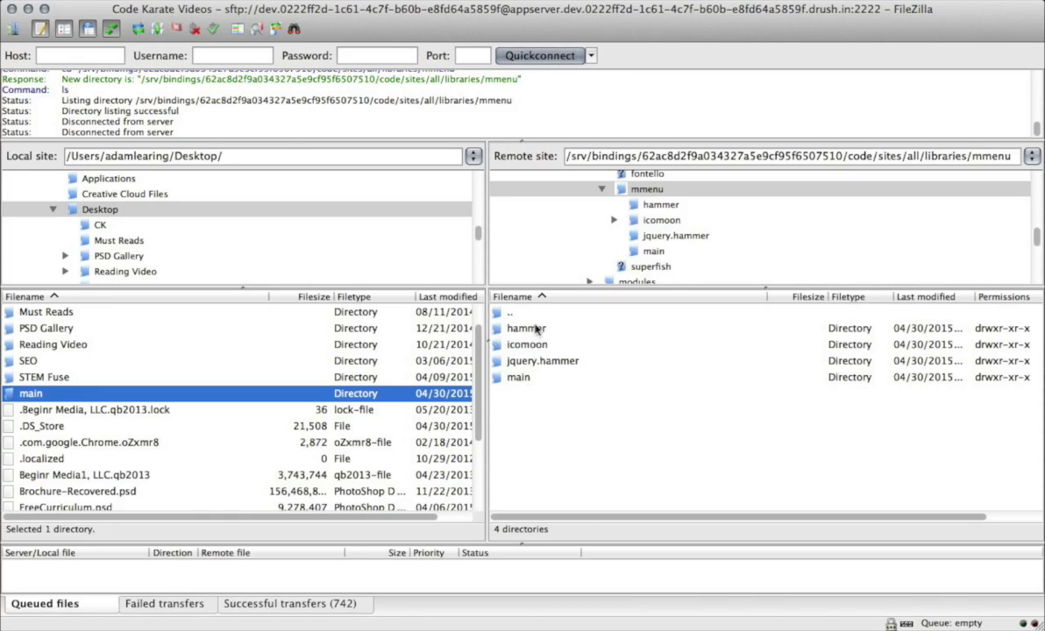
{"action": "double_click", "coordinate": [518, 345]}
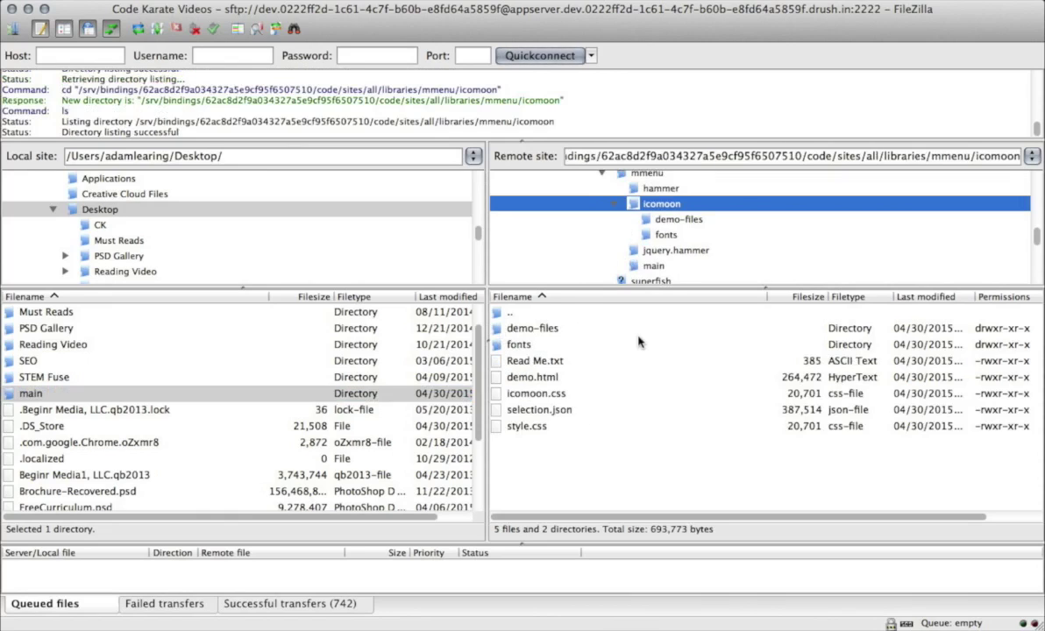
{"action": "left_click", "coordinate": [547, 430]}
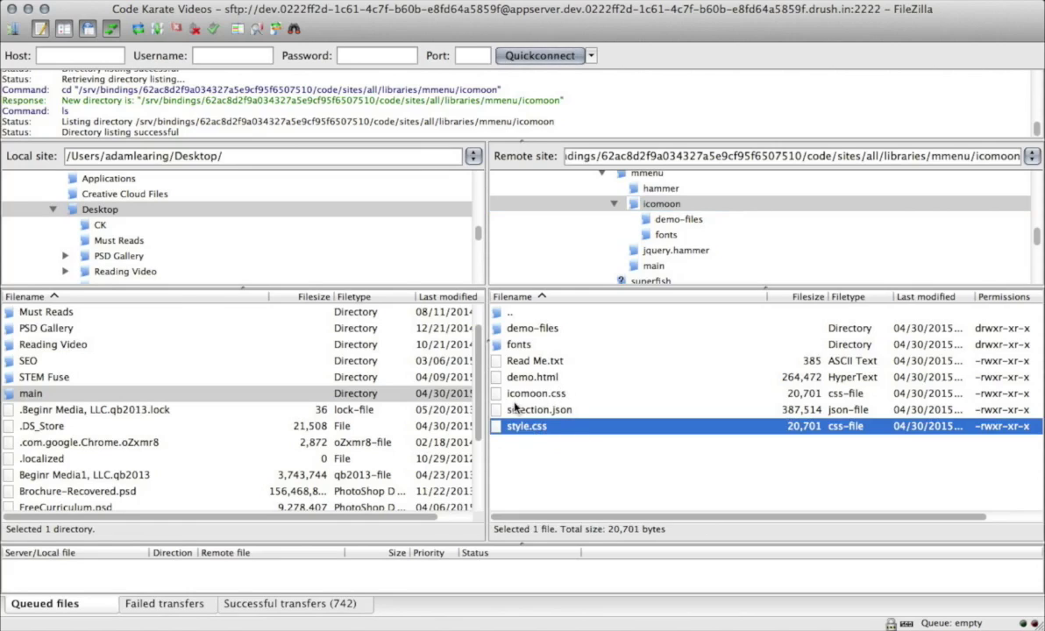
{"action": "left_click", "coordinate": [561, 397]}
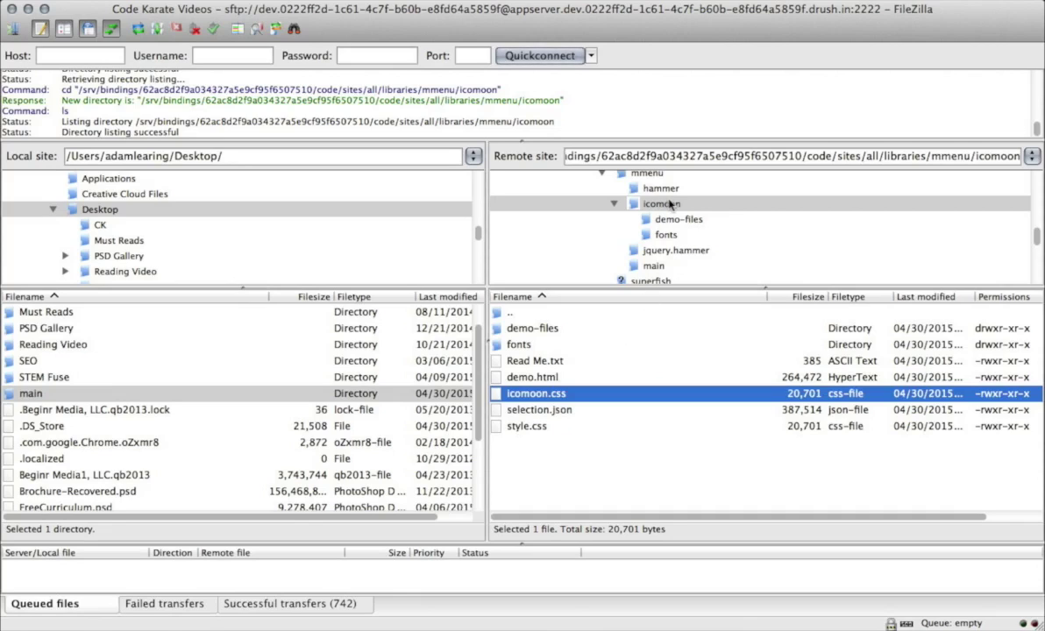
Collapse the icomoon folder in the remote directory tree and return to the parent mmenu folder.
{"action": "left_click", "coordinate": [618, 203]}
{"action": "left_click", "coordinate": [614, 204]}
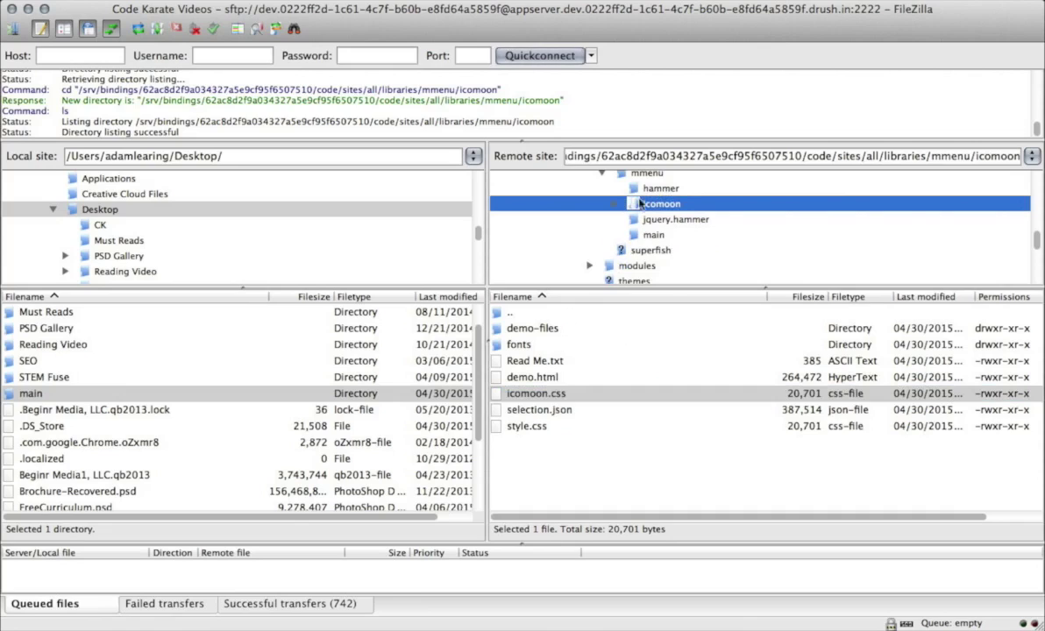
{"action": "left_click", "coordinate": [654, 175]}
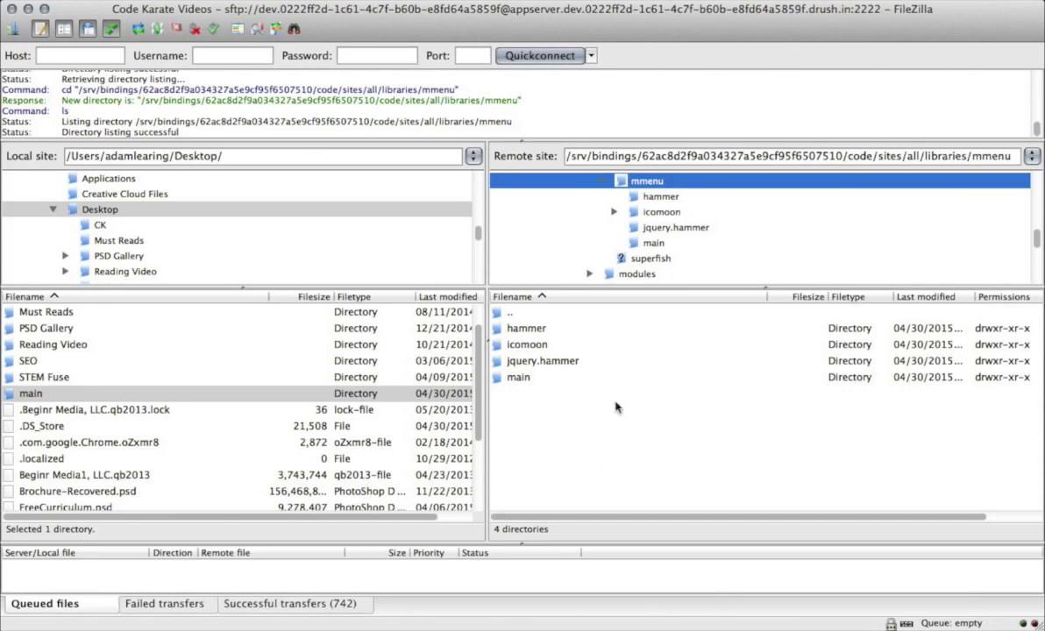
Switch to Chrome and review the Drupal site's module list for Mobile sliding menu, Libraries, Font icons and jQuery Update.
{"action": "mouse_move", "coordinate": [619, 610]}
{"action": "left_click", "coordinate": [675, 604]}
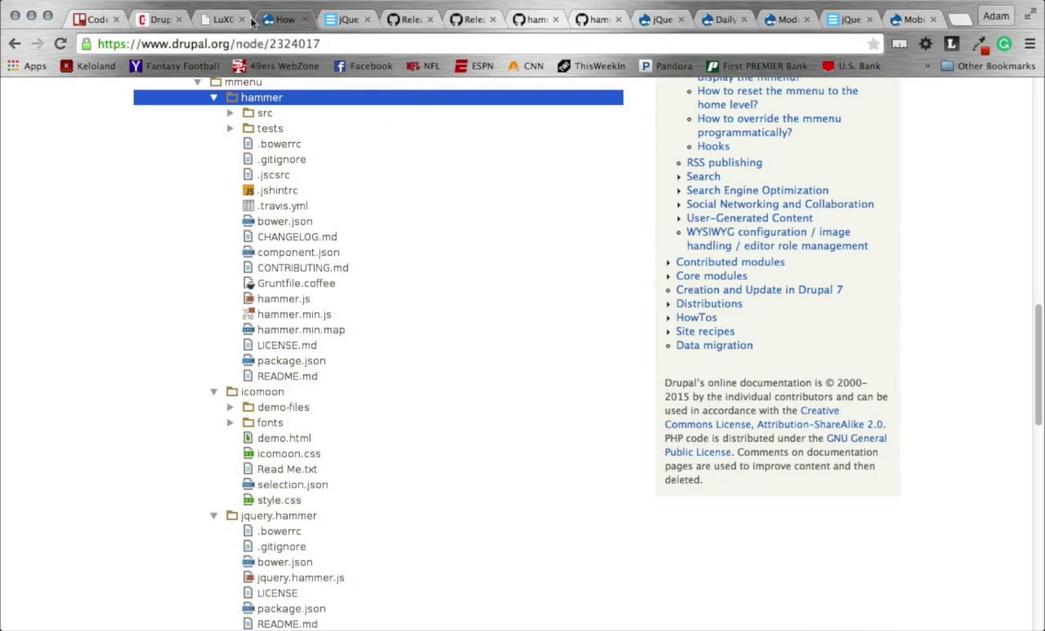
{"action": "left_click", "coordinate": [651, 20]}
{"action": "left_click", "coordinate": [717, 24]}
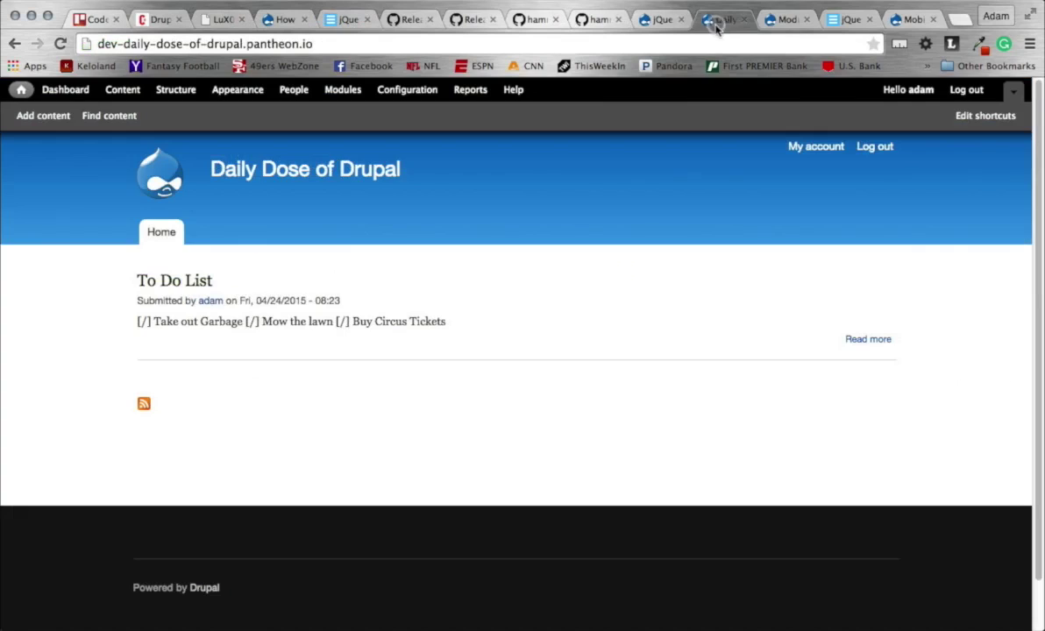
{"action": "left_click", "coordinate": [782, 21]}
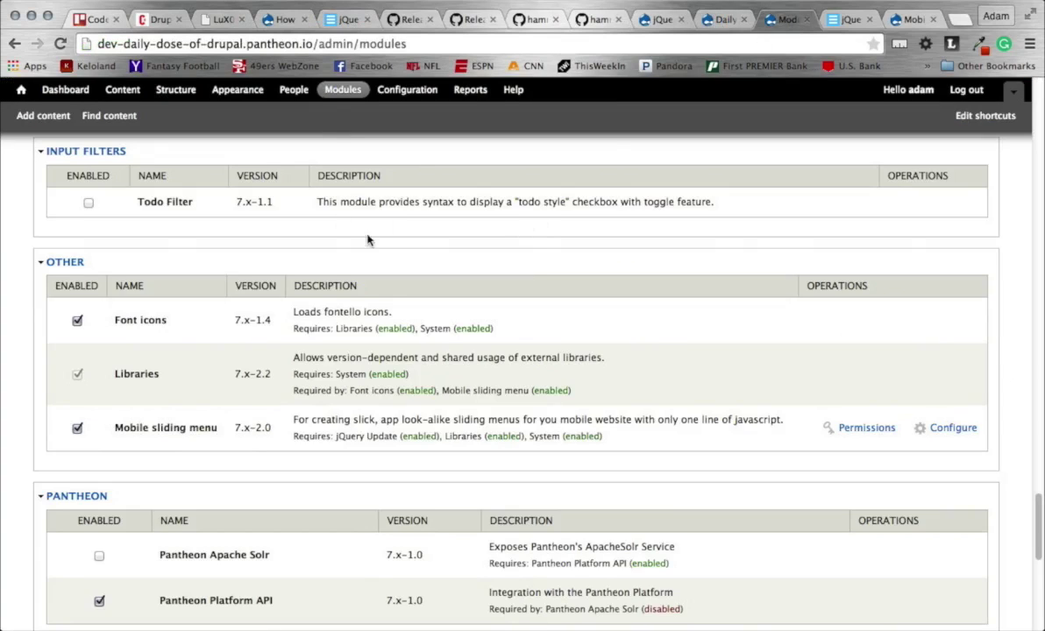
{"action": "scroll", "coordinate": [311, 254], "scroll_direction": "down", "scroll_amount": 2}
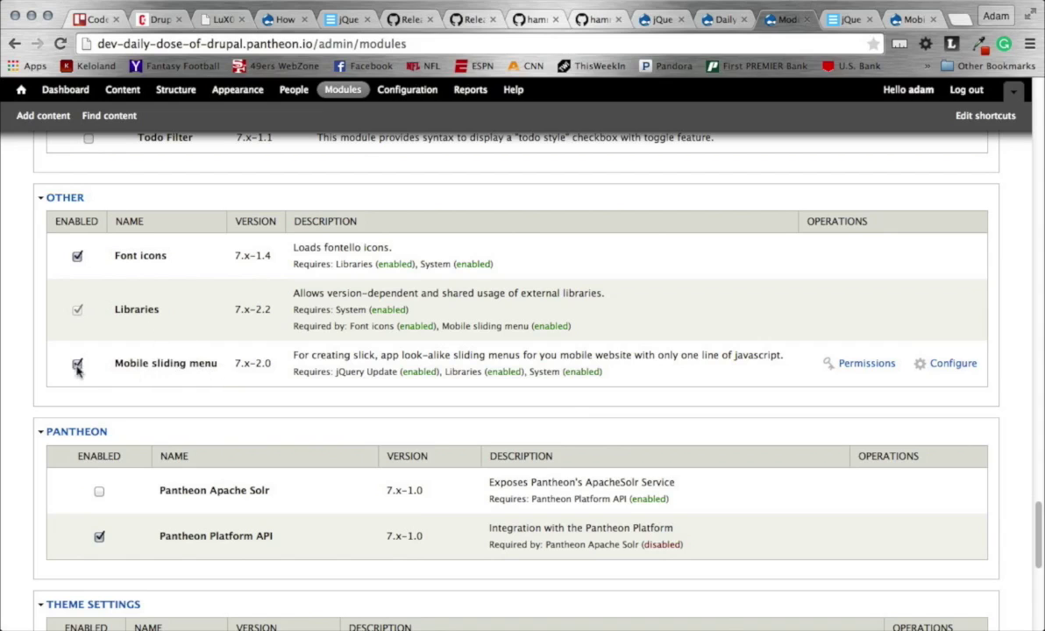
{"action": "scroll", "coordinate": [184, 448], "scroll_direction": "down", "scroll_amount": 10}
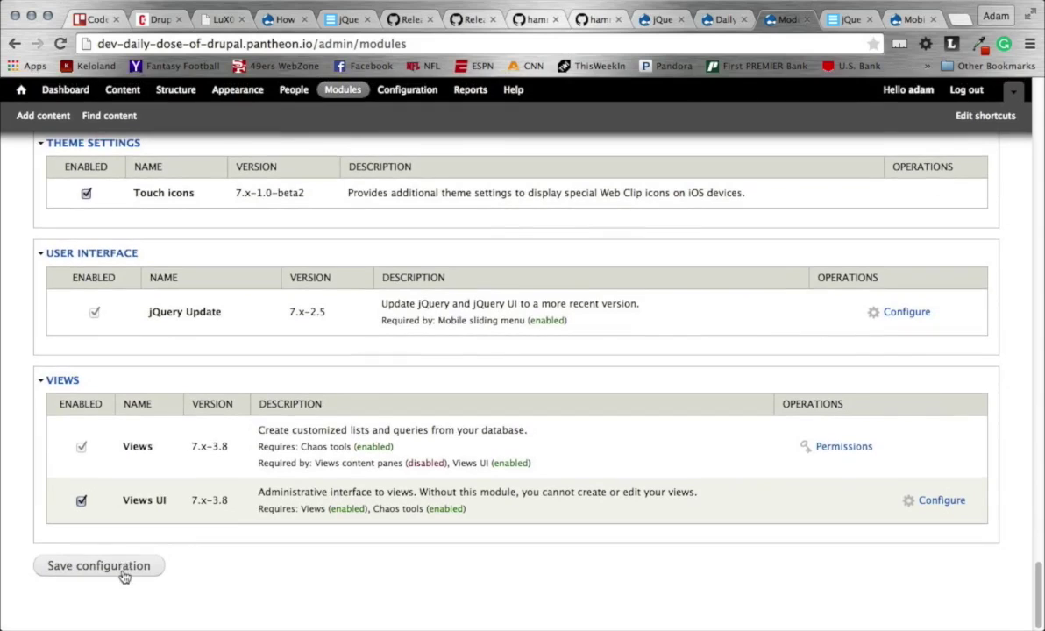
{"action": "scroll", "coordinate": [241, 456], "scroll_direction": "up", "scroll_amount": 5}
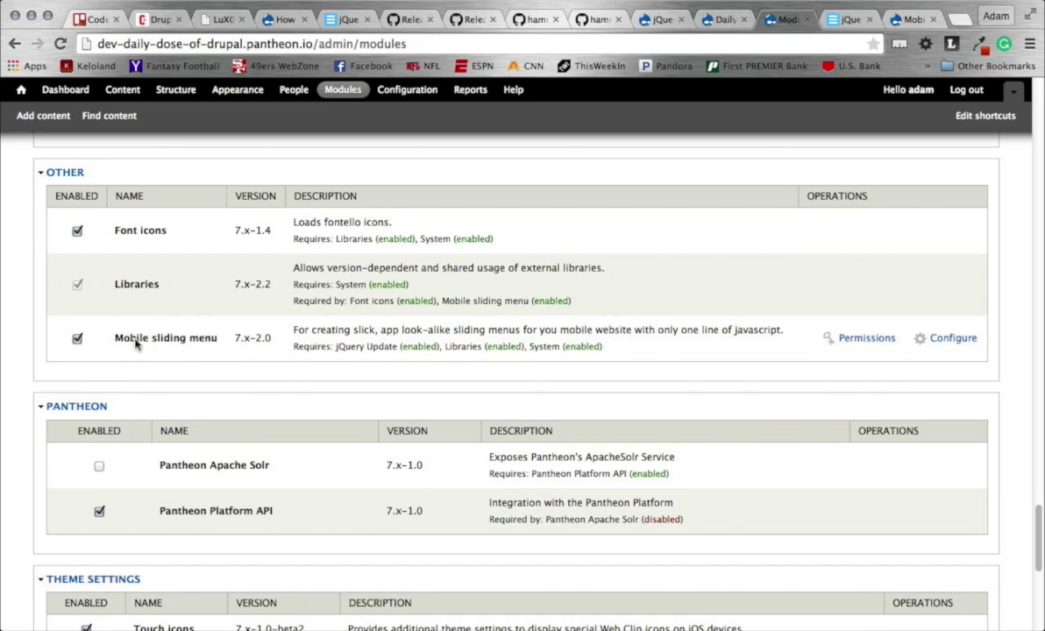
Open the Mobile sliding menu module's configuration and check the left menu's general settings, leaving Enabled at Yes.
{"action": "left_click", "coordinate": [937, 344]}
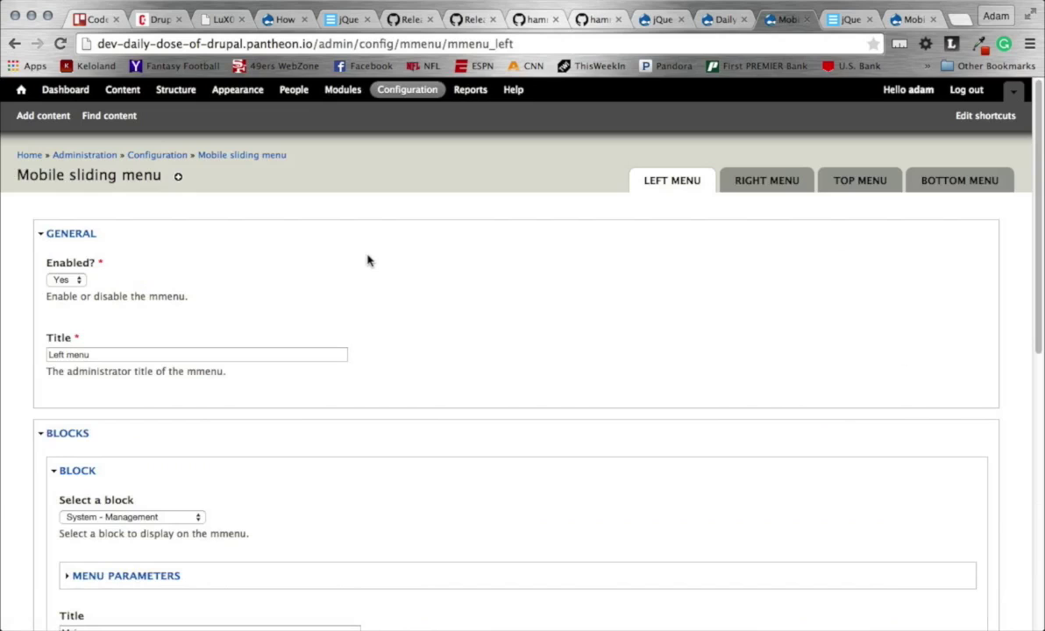
{"action": "scroll", "coordinate": [368, 260], "scroll_direction": "down", "scroll_amount": 3}
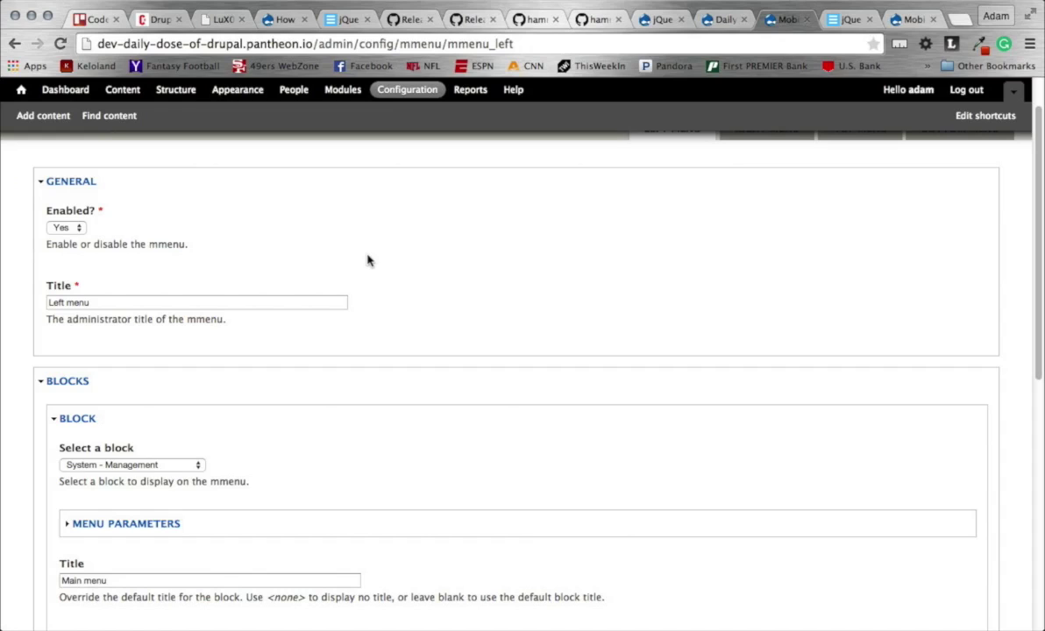
{"action": "scroll", "coordinate": [370, 260], "scroll_direction": "down", "scroll_amount": 1}
{"action": "scroll", "coordinate": [371, 261], "scroll_direction": "down", "scroll_amount": 1}
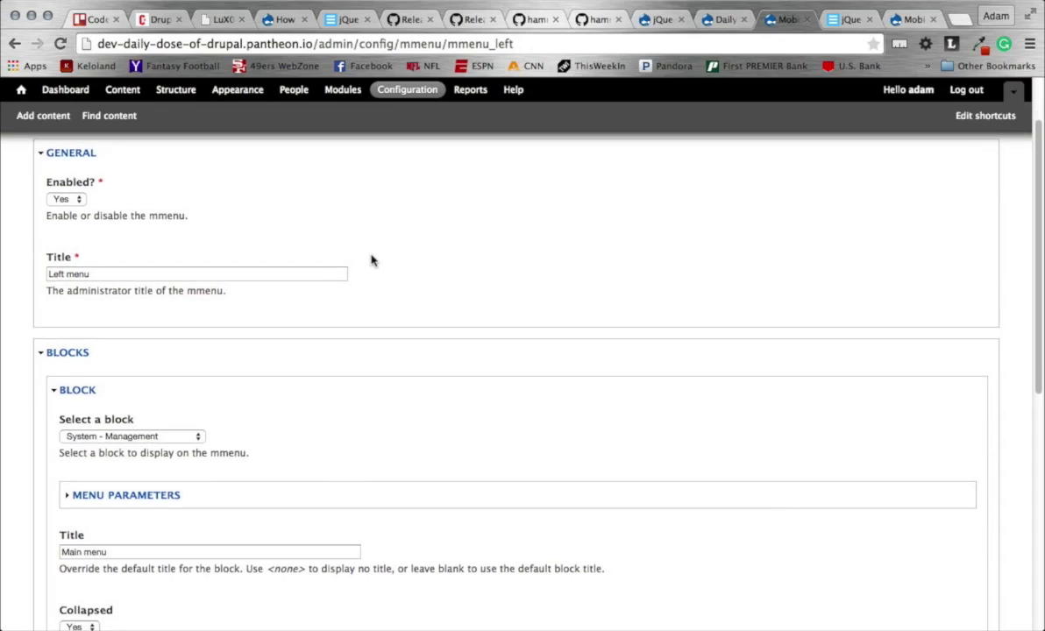
{"action": "left_click", "coordinate": [72, 200]}
{"action": "left_click", "coordinate": [172, 212]}
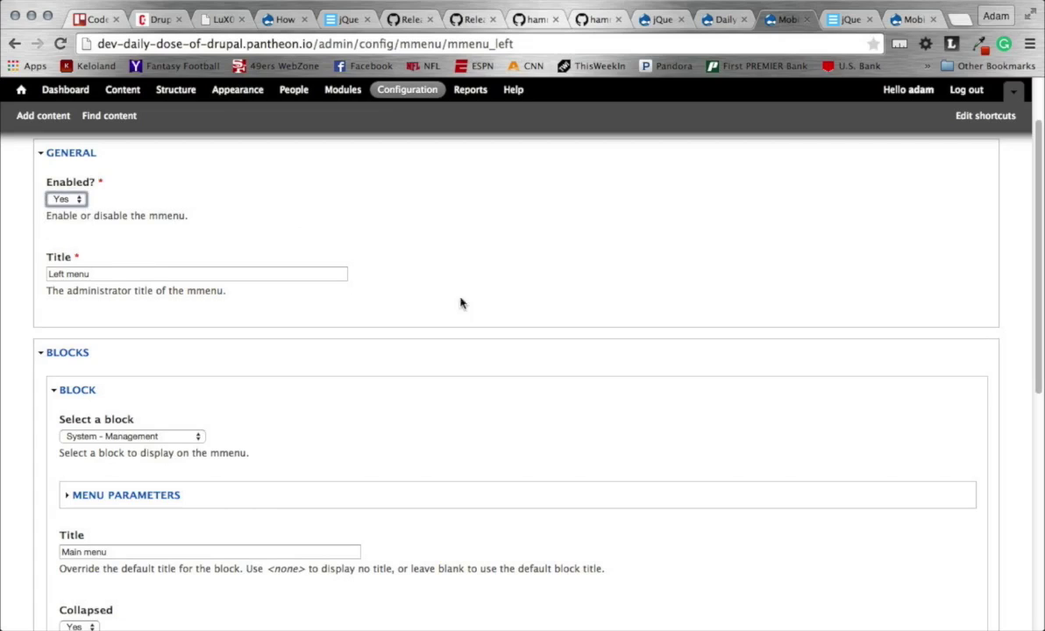
{"action": "scroll", "coordinate": [462, 303], "scroll_direction": "up", "scroll_amount": 2}
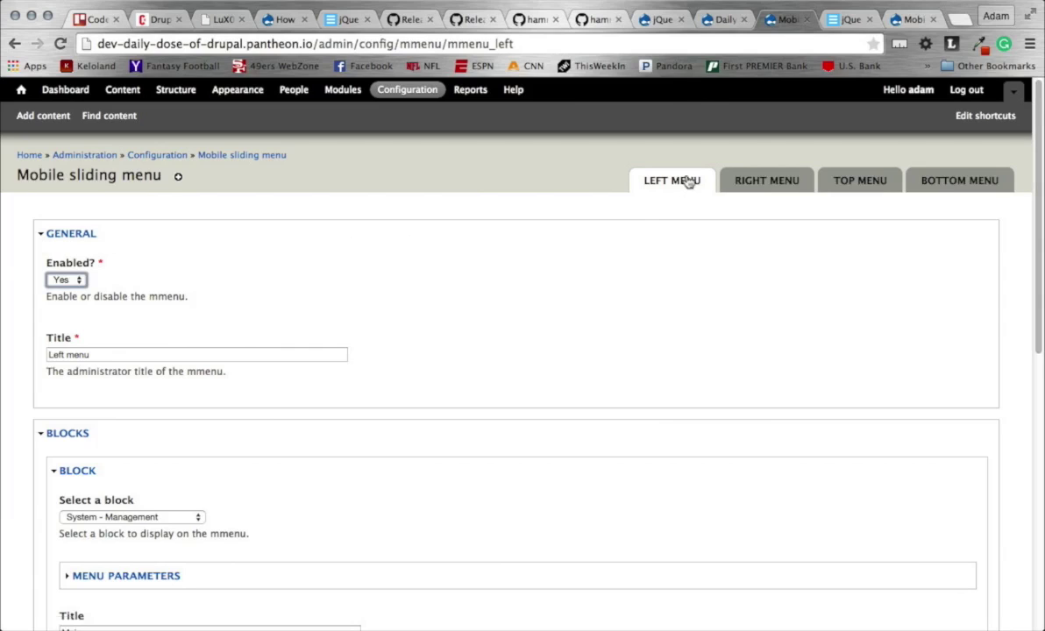
Look at the right menu's settings and return to the left menu's block settings.
{"action": "left_click", "coordinate": [743, 175]}
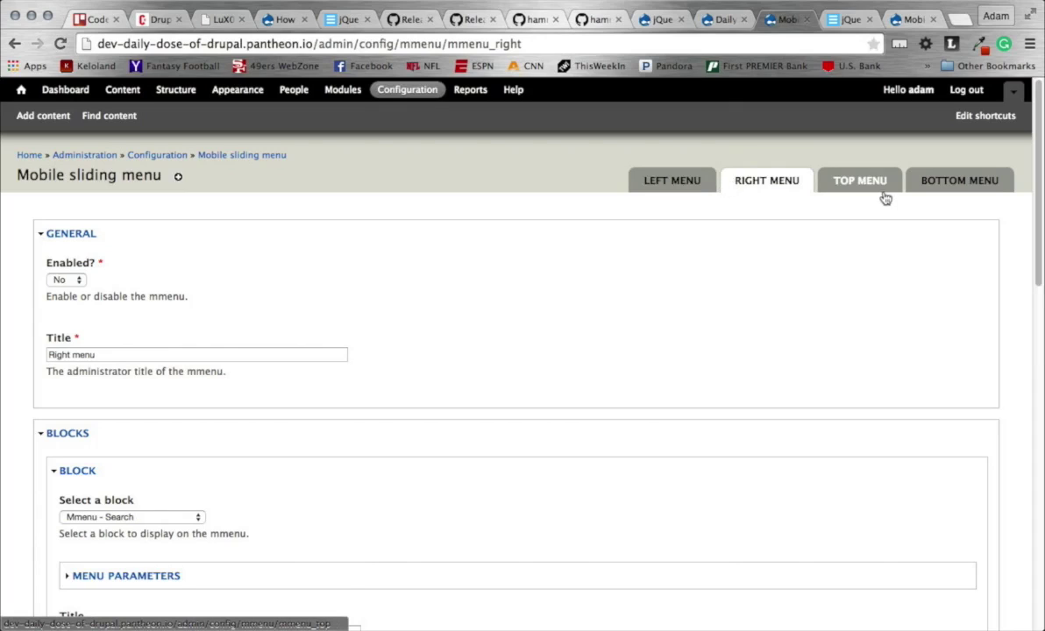
{"action": "left_click", "coordinate": [638, 180]}
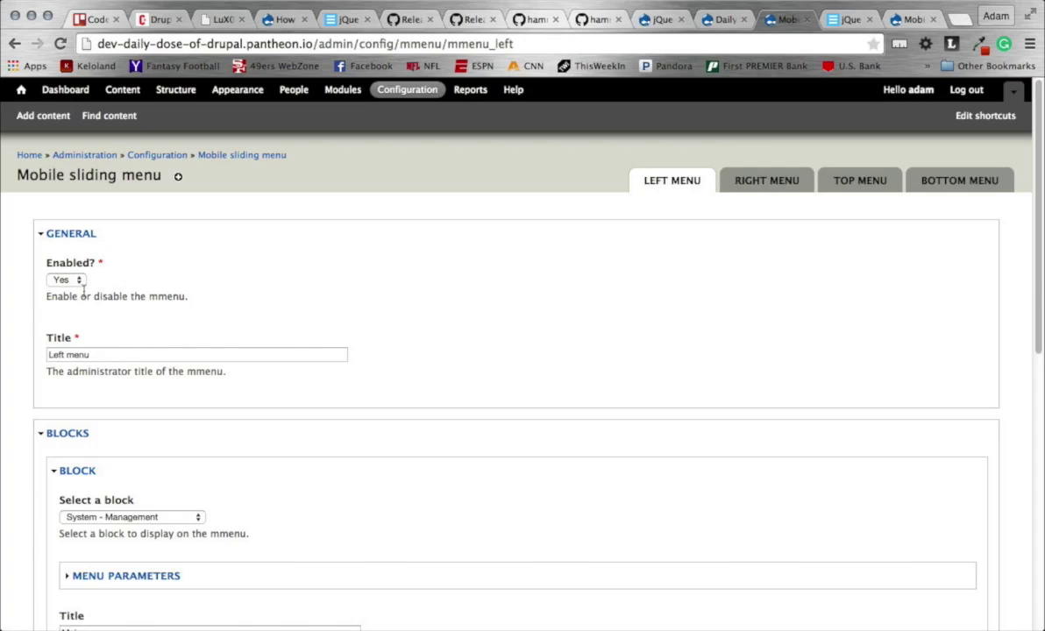
{"action": "scroll", "coordinate": [175, 350], "scroll_direction": "down", "scroll_amount": 3}
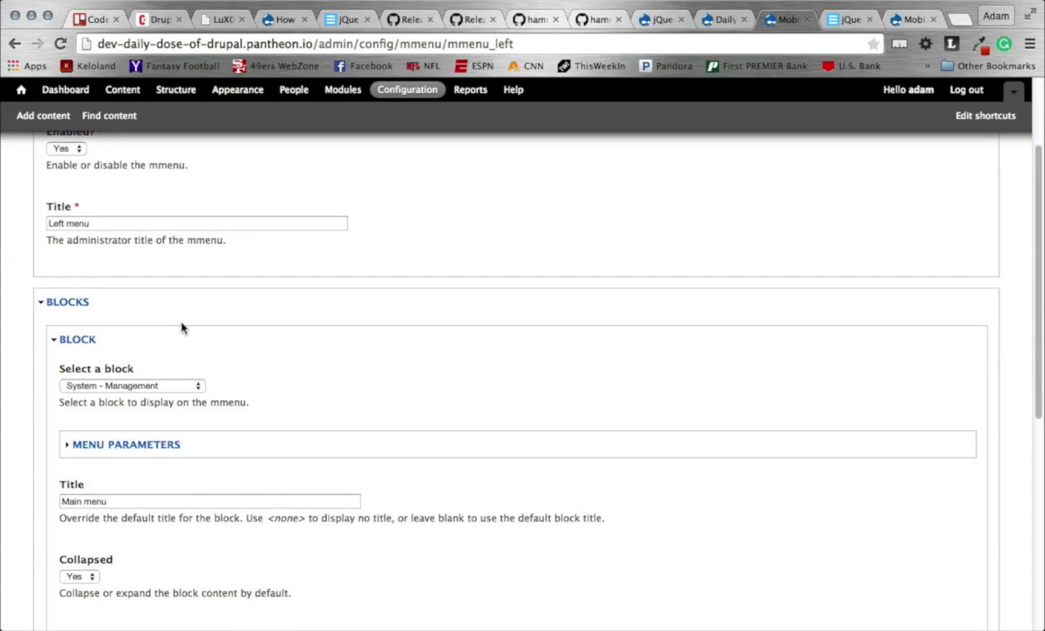
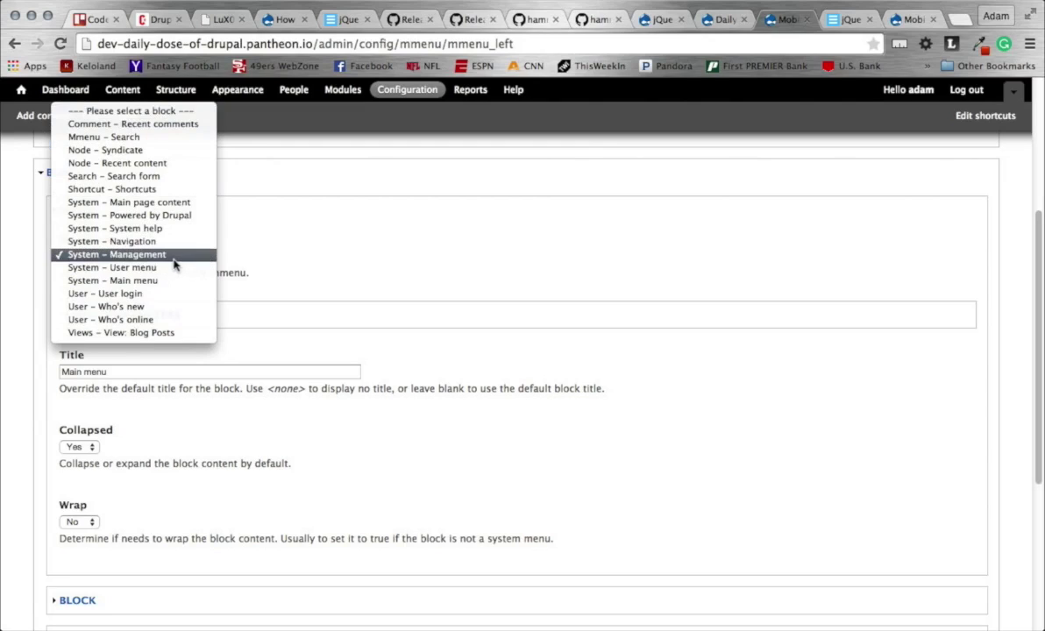
Keep System - Management as the first block, expand its menu parameters and check the Min depth choices, leaving 2 selected.
{"action": "left_click", "coordinate": [320, 272]}
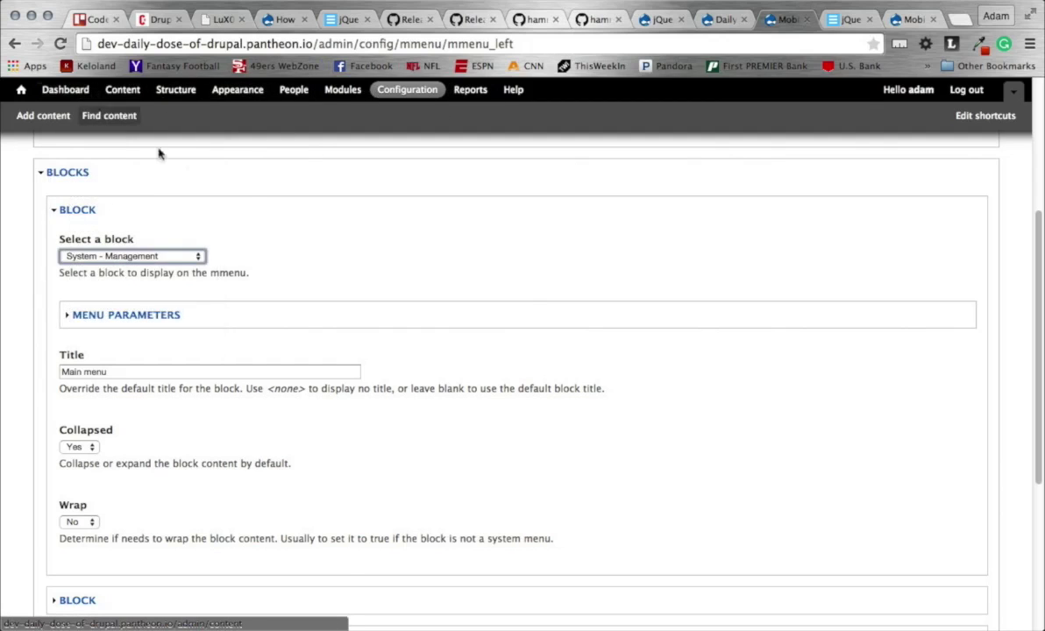
{"action": "scroll", "coordinate": [327, 309], "scroll_direction": "down", "scroll_amount": 2}
{"action": "left_click", "coordinate": [154, 240]}
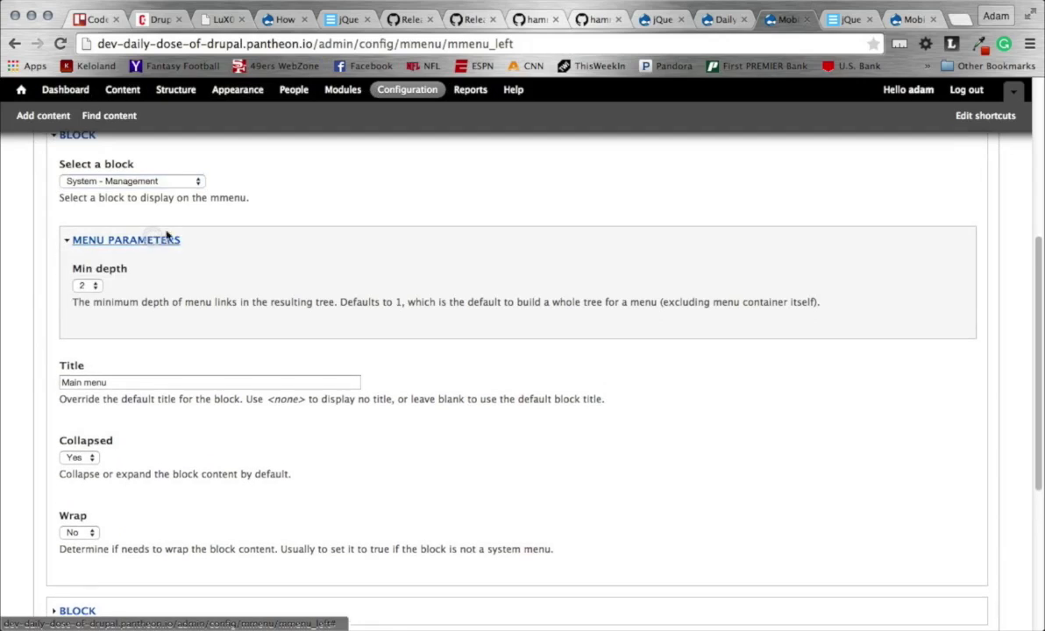
{"action": "left_click", "coordinate": [97, 285]}
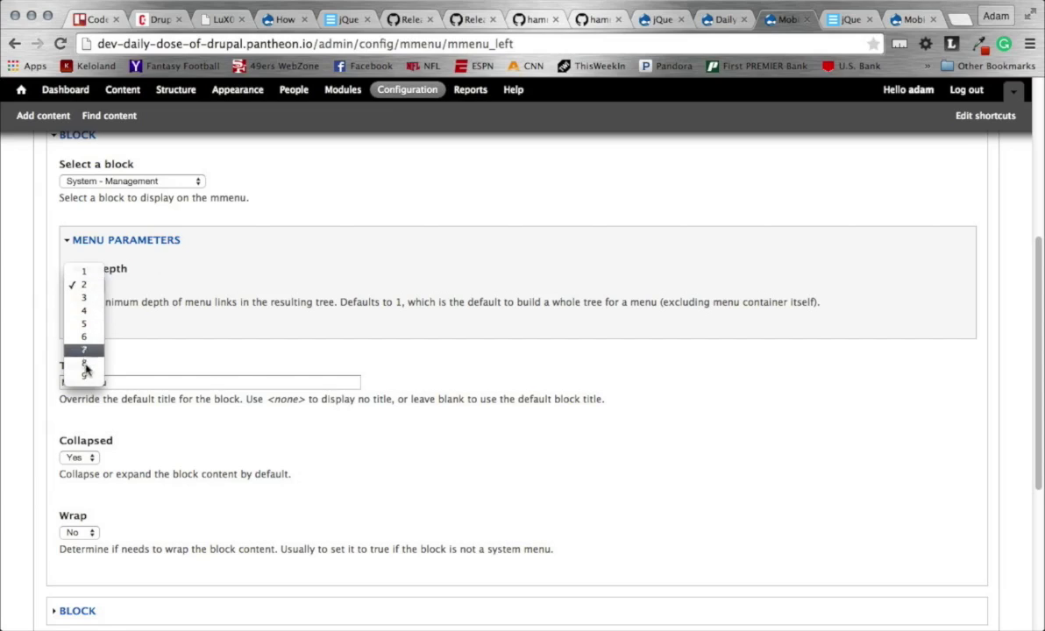
{"action": "left_click", "coordinate": [144, 297]}
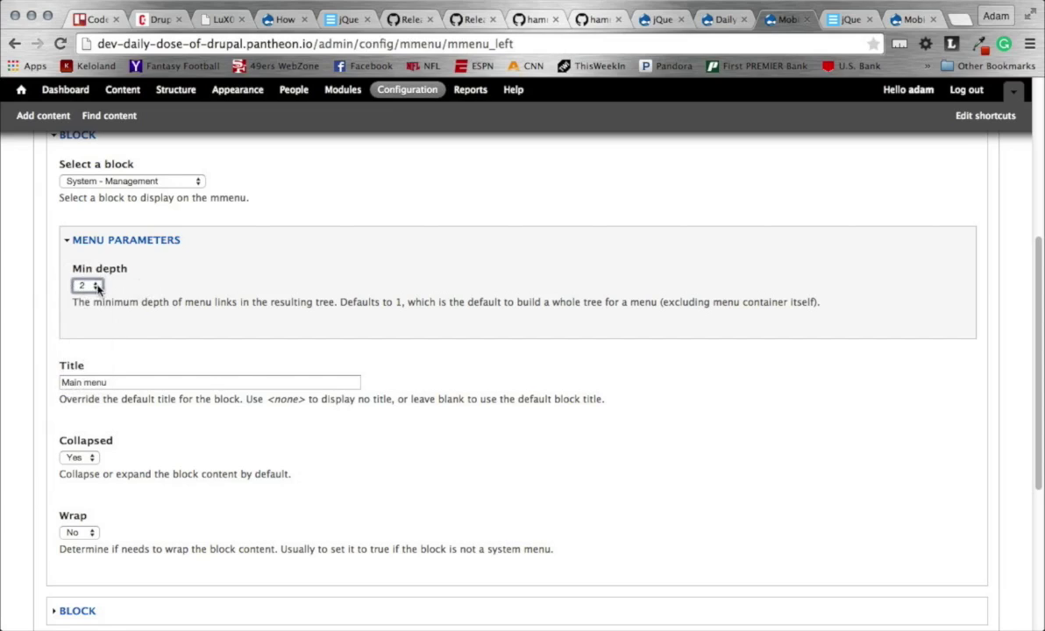
{"action": "left_click", "coordinate": [67, 285]}
{"action": "left_click", "coordinate": [162, 294]}
Check the first block's Title, Collapsed and Wrap settings, leaving Collapsed at Yes.
{"action": "scroll", "coordinate": [172, 275], "scroll_direction": "down", "scroll_amount": 3}
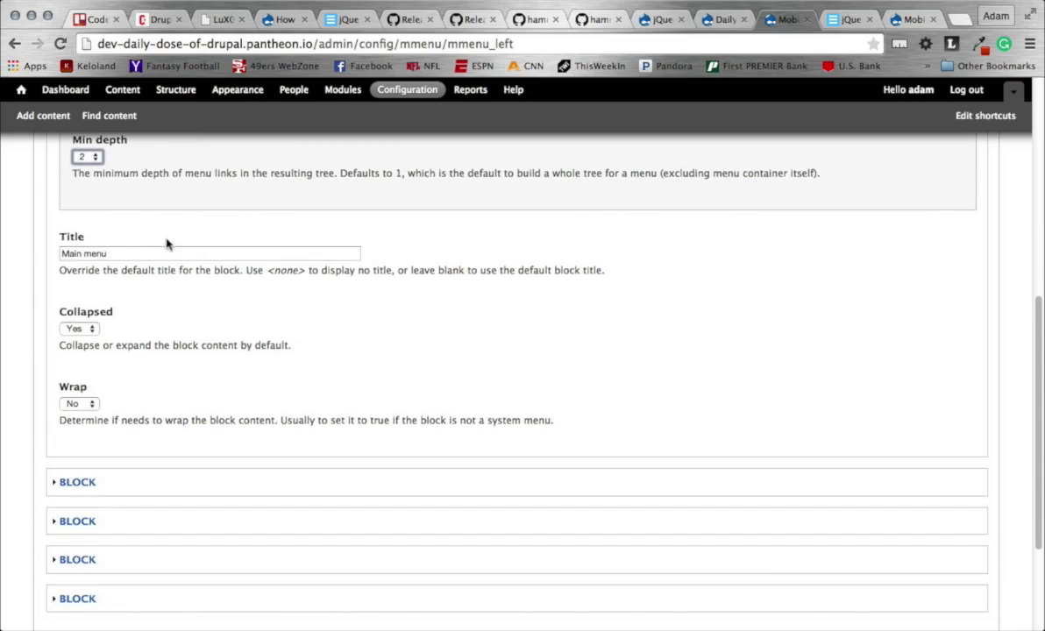
{"action": "left_click", "coordinate": [85, 334]}
{"action": "left_click", "coordinate": [159, 332]}
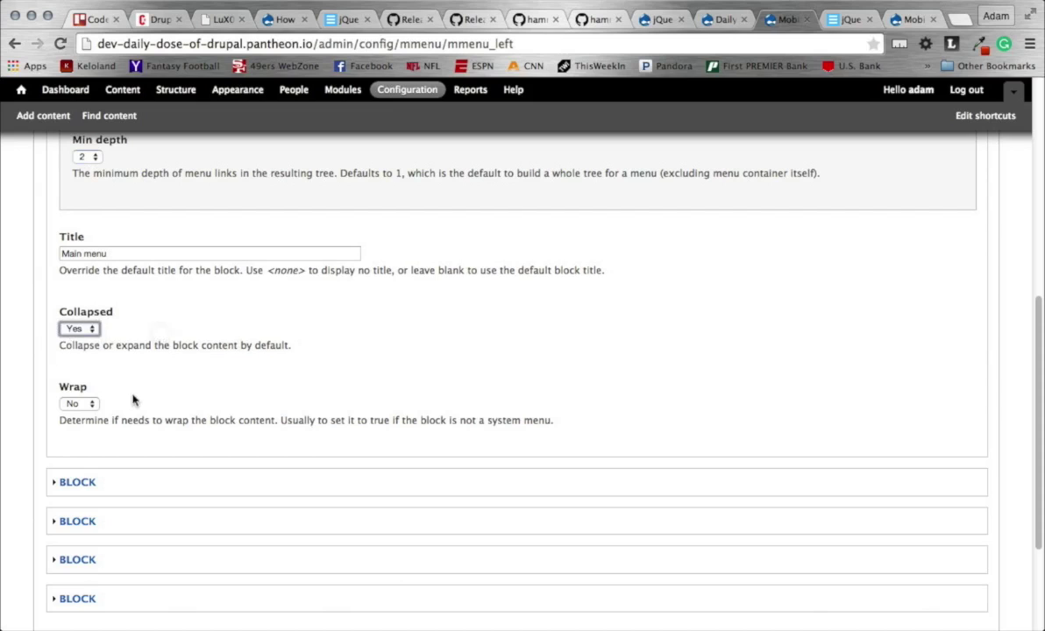
{"action": "scroll", "coordinate": [132, 402], "scroll_direction": "down", "scroll_amount": 3}
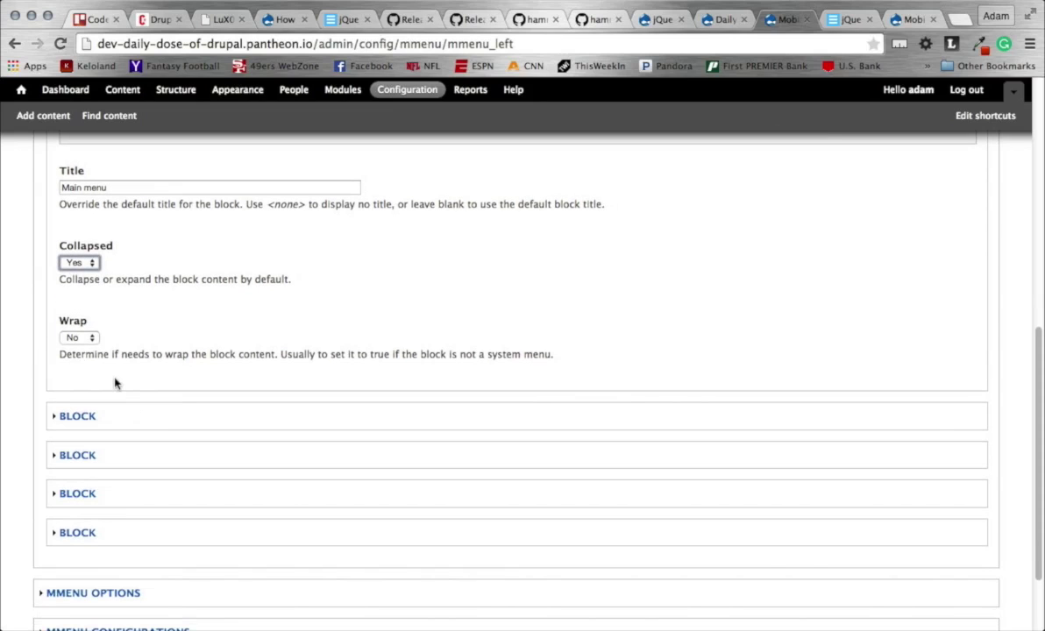
{"action": "scroll", "coordinate": [114, 384], "scroll_direction": "up", "scroll_amount": 10}
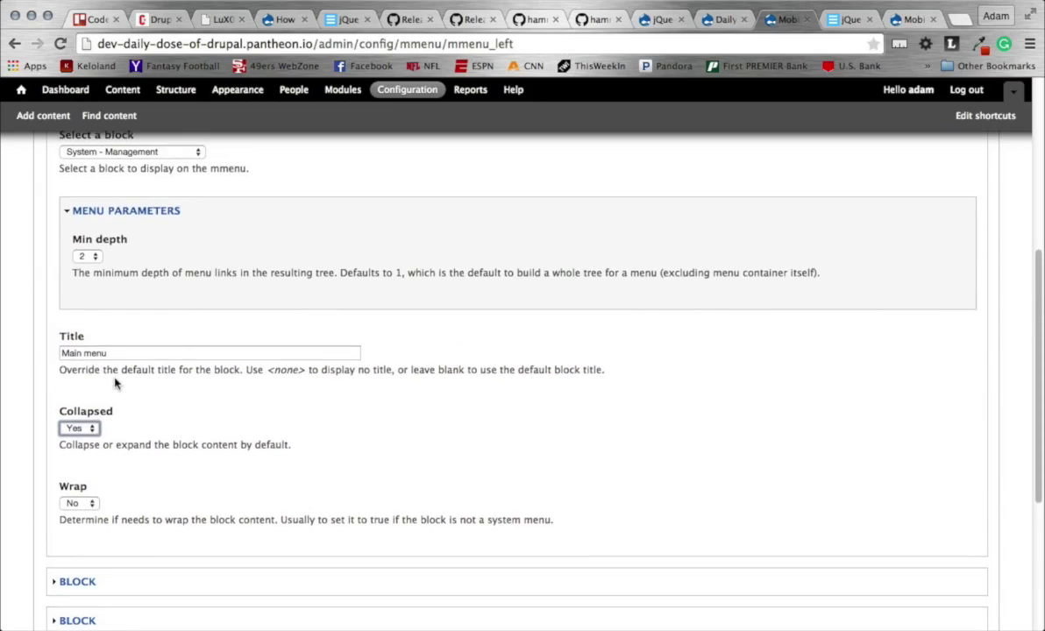
Look through the blocks available for the left menu again, leaving System - Management selected.
{"action": "left_click", "coordinate": [174, 215]}
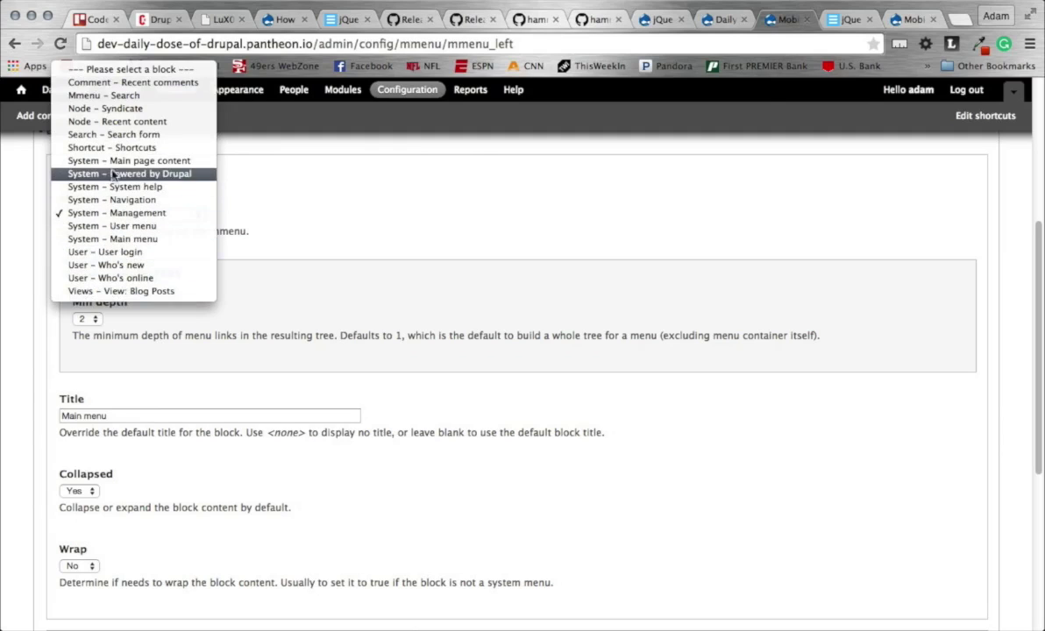
{"action": "left_click", "coordinate": [321, 318]}
{"action": "scroll", "coordinate": [320, 318], "scroll_direction": "down", "scroll_amount": 3}
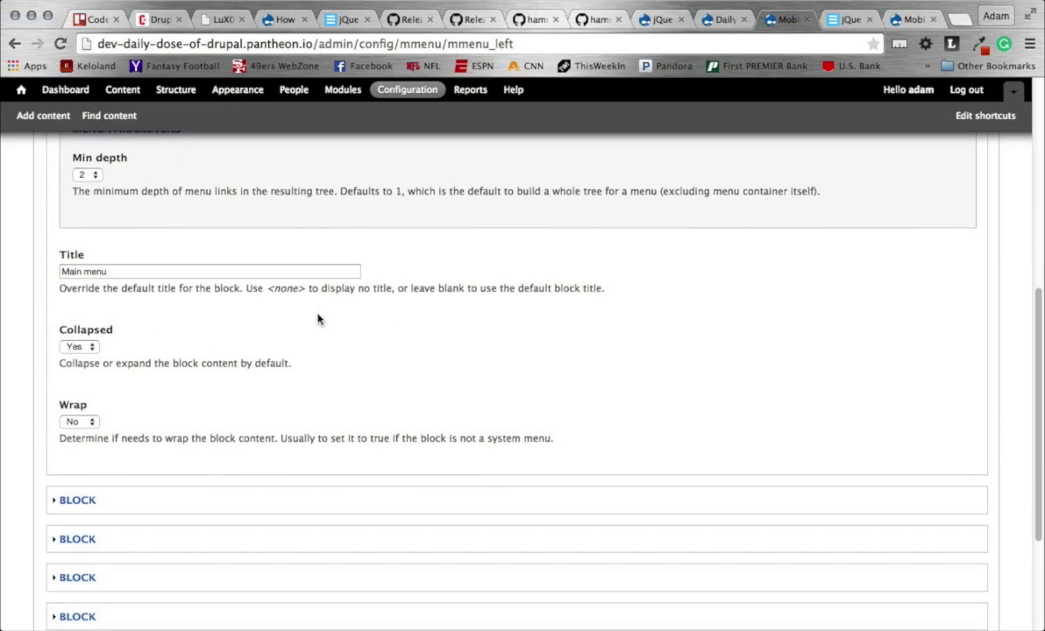
{"action": "scroll", "coordinate": [100, 423], "scroll_direction": "down", "scroll_amount": 4}
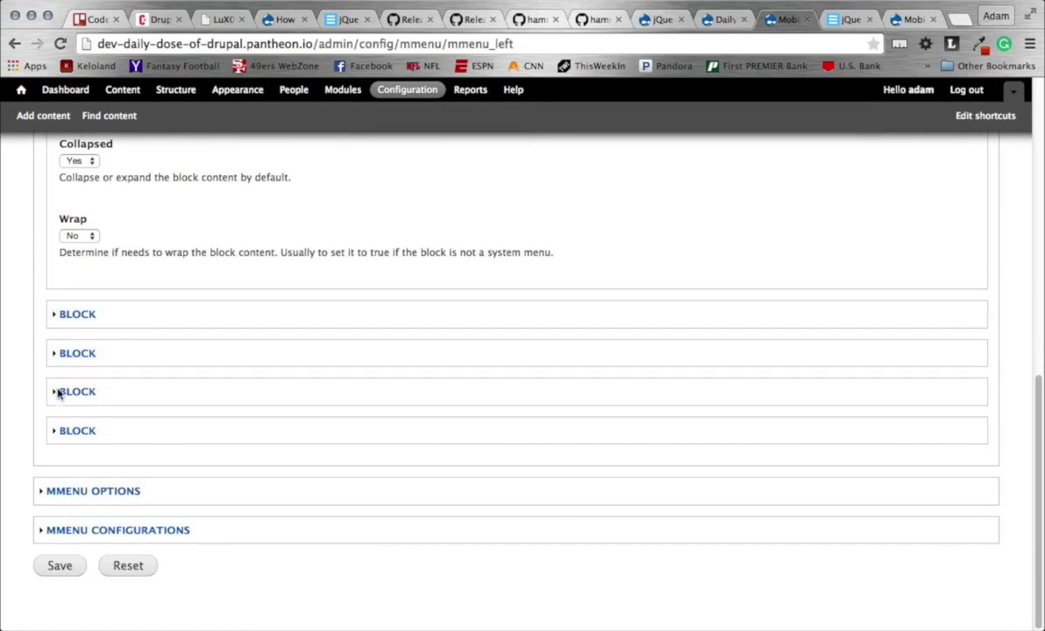
Expand the mmenu options and review the theme, effects and slidingSubmenus settings.
{"action": "left_click", "coordinate": [66, 493]}
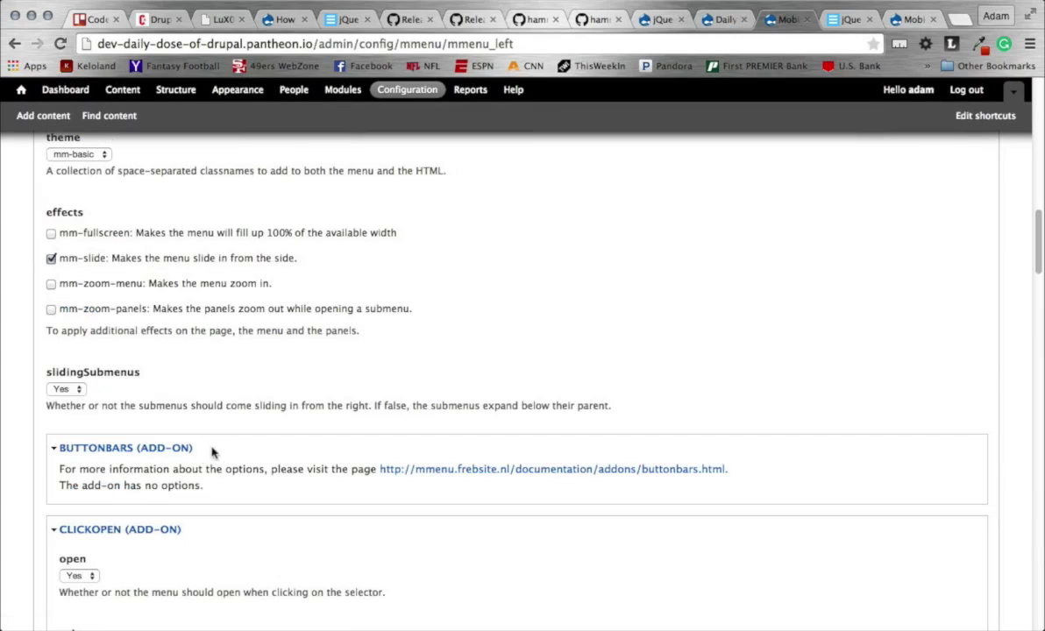
{"action": "scroll", "coordinate": [302, 309], "scroll_direction": "up", "scroll_amount": 3}
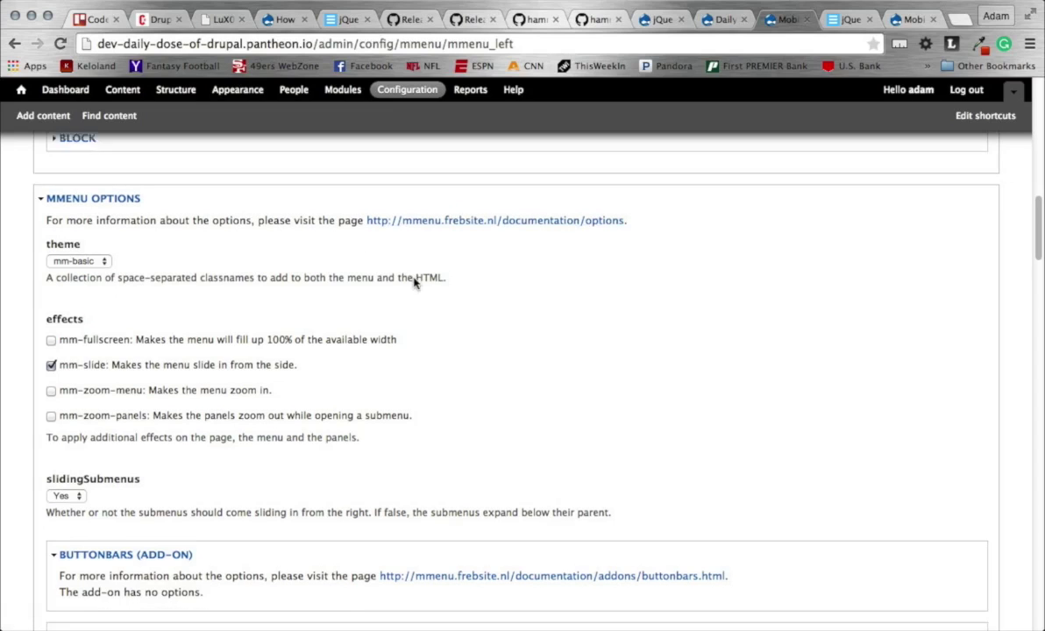
{"action": "scroll", "coordinate": [416, 281], "scroll_direction": "down", "scroll_amount": 3}
{"action": "scroll", "coordinate": [415, 284], "scroll_direction": "up", "scroll_amount": 1}
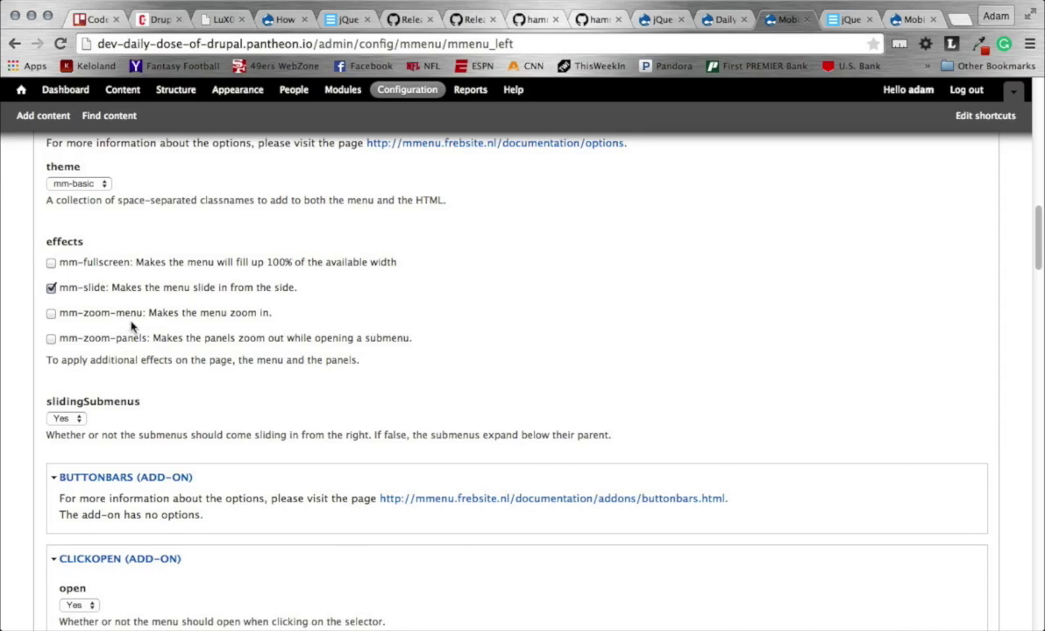
{"action": "scroll", "coordinate": [152, 358], "scroll_direction": "down", "scroll_amount": 2}
{"action": "scroll", "coordinate": [153, 361], "scroll_direction": "down", "scroll_amount": 3}
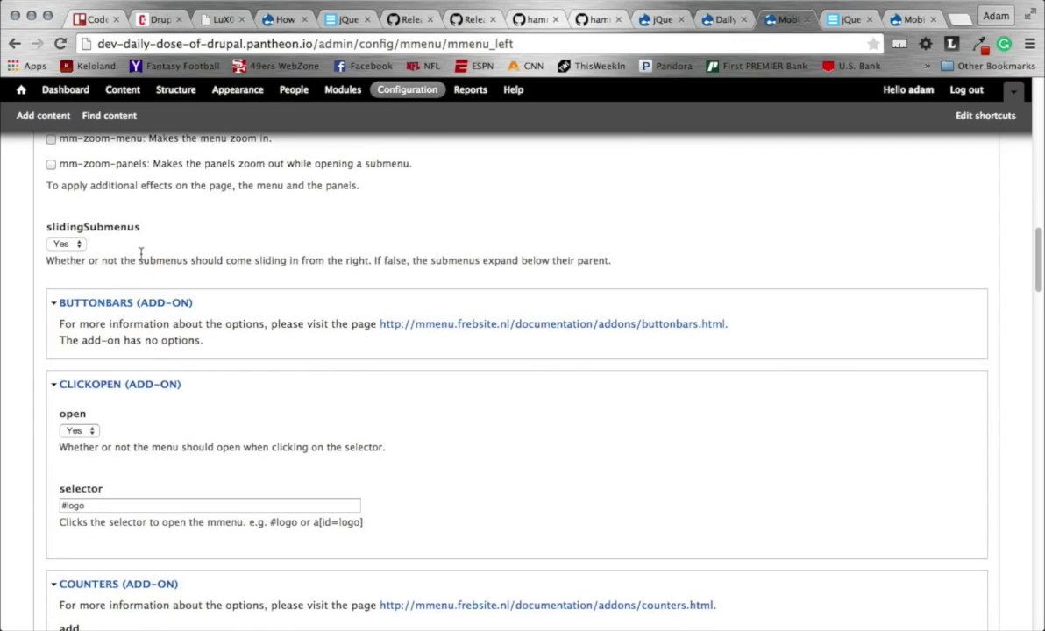
Review the Buttonbars and Clickopen add-on settings in the mmenu options.
{"action": "scroll", "coordinate": [140, 257], "scroll_direction": "down", "scroll_amount": 2}
{"action": "scroll", "coordinate": [142, 261], "scroll_direction": "down", "scroll_amount": 2}
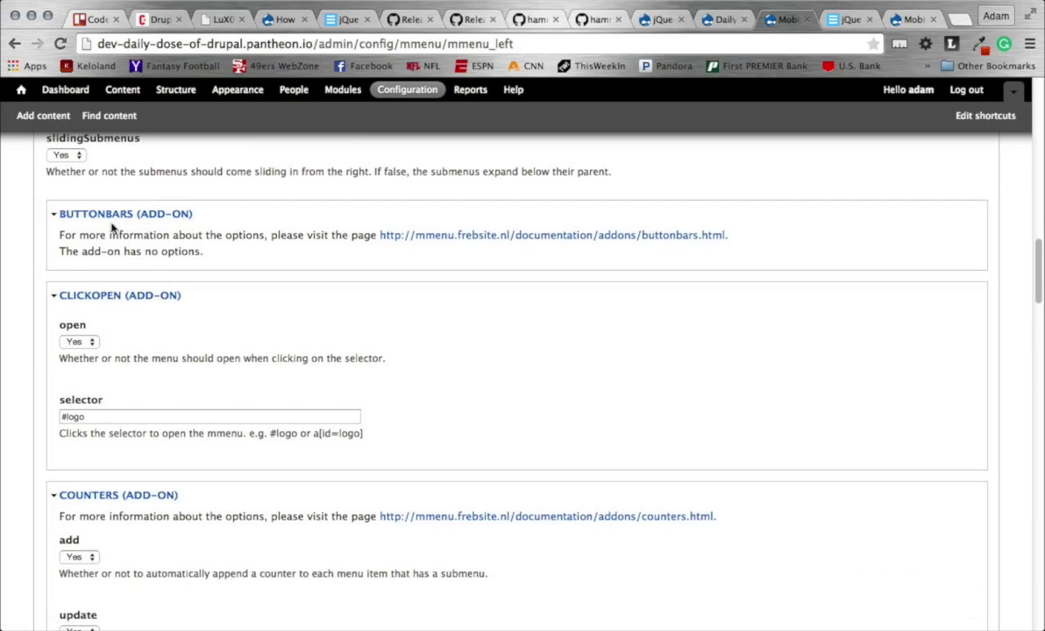
{"action": "scroll", "coordinate": [138, 399], "scroll_direction": "down", "scroll_amount": 1}
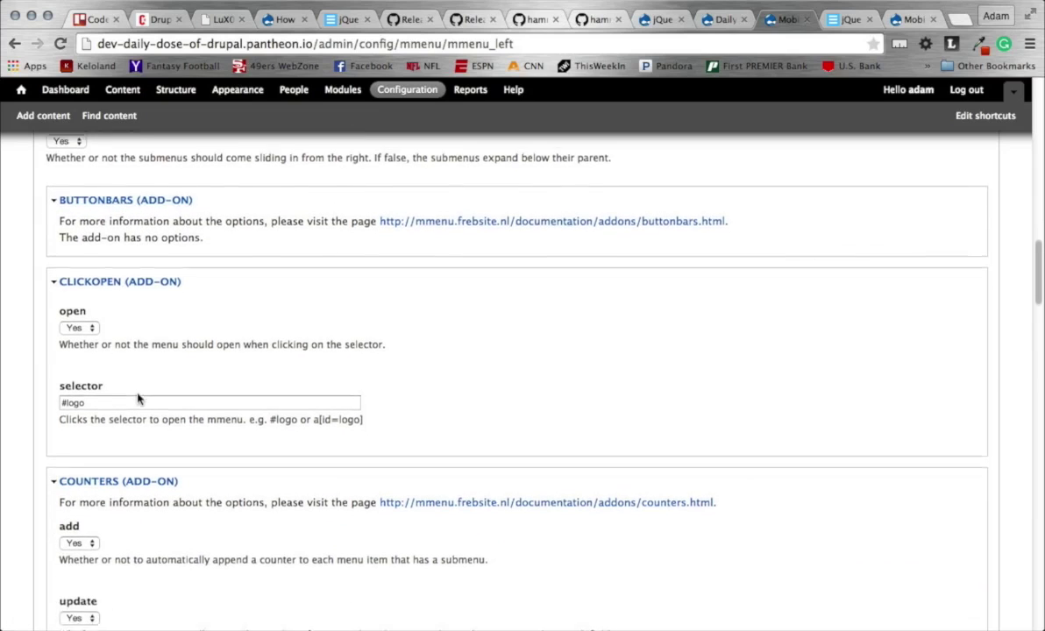
{"action": "scroll", "coordinate": [138, 399], "scroll_direction": "down", "scroll_amount": 4}
{"action": "scroll", "coordinate": [138, 399], "scroll_direction": "up", "scroll_amount": 4}
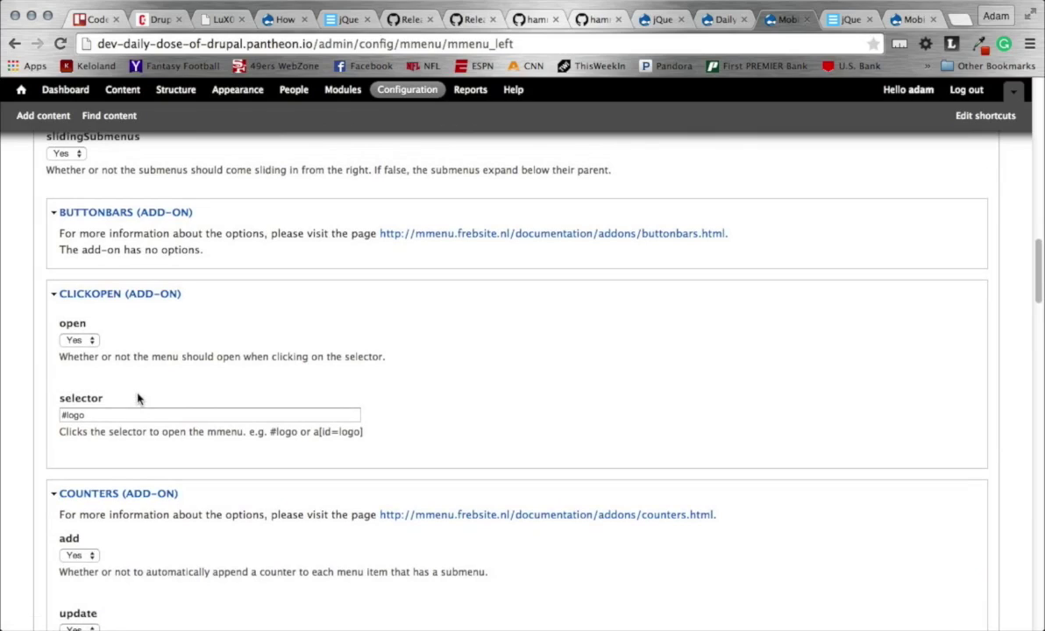
{"action": "scroll", "coordinate": [138, 399], "scroll_direction": "down", "scroll_amount": 1}
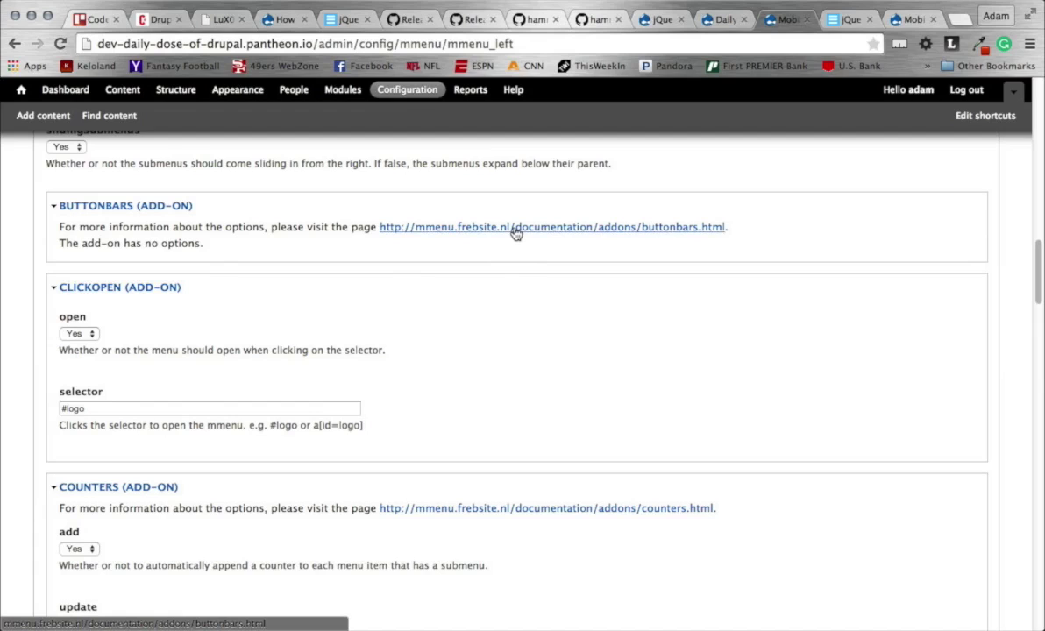
{"action": "scroll", "coordinate": [285, 231], "scroll_direction": "down", "scroll_amount": 5}
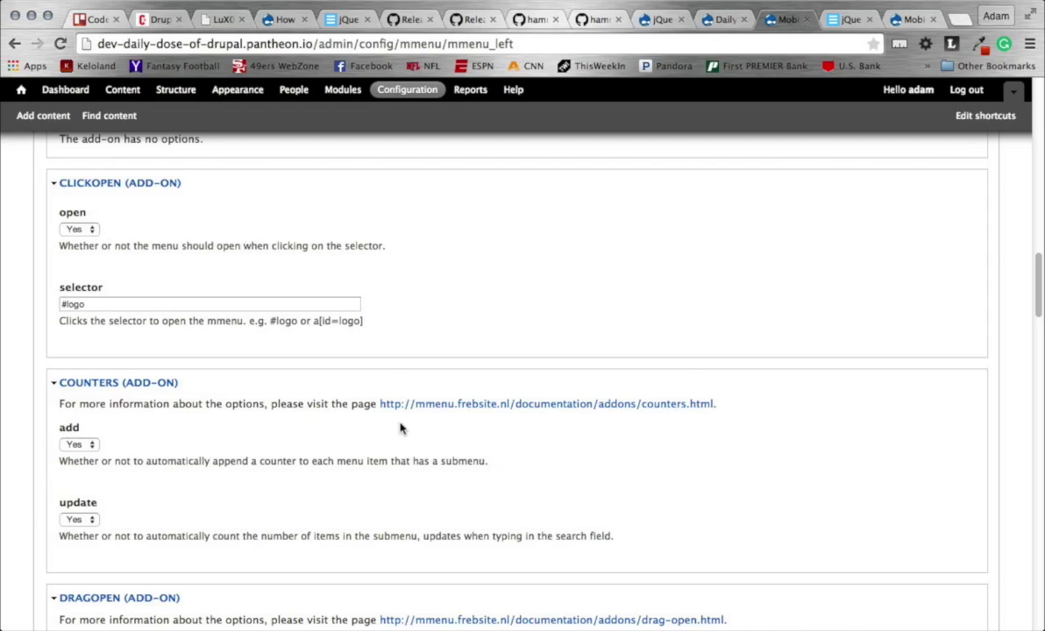
Check the Clickopen add-on's selector field and its suggested entries, leaving it as #logo.
{"action": "left_click_drag", "start_coordinate": [92, 303], "coordinate": [53, 304]}
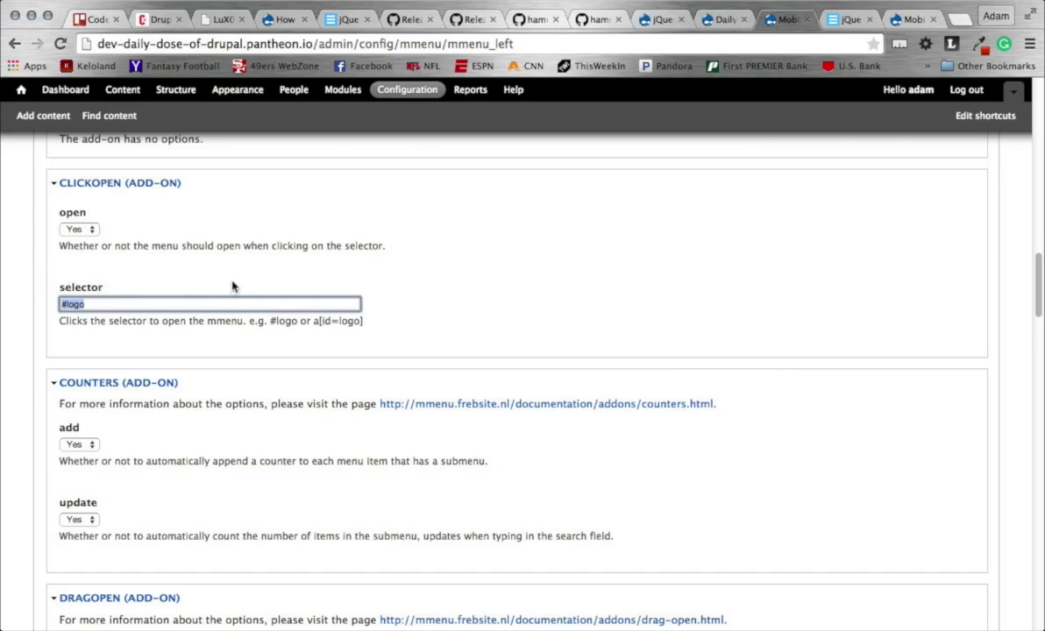
{"action": "left_click", "coordinate": [63, 304]}
{"action": "key", "text": "Down"}
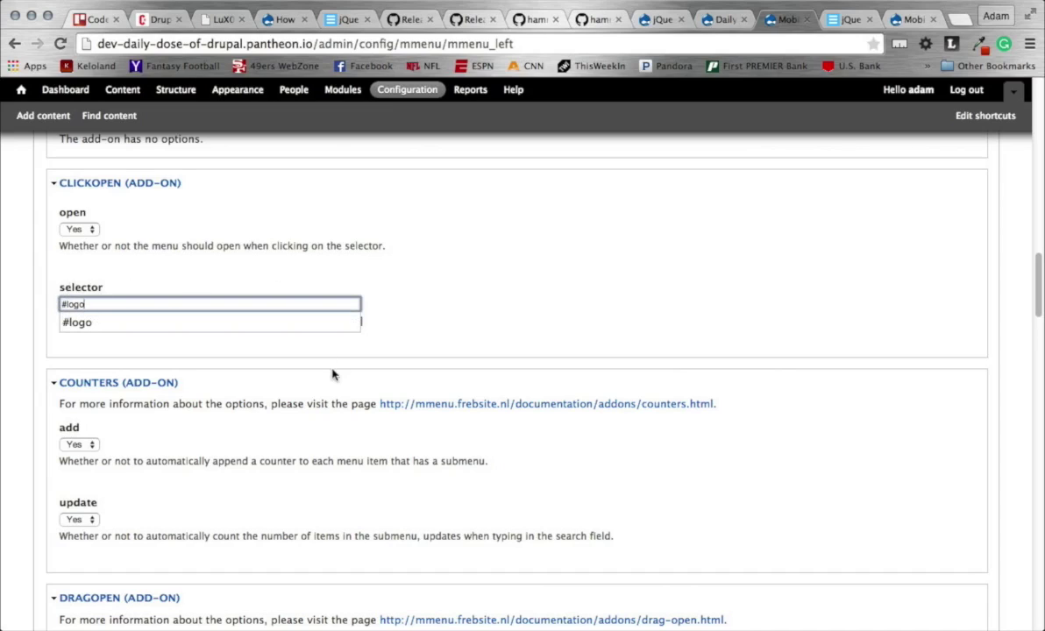
{"action": "left_click", "coordinate": [394, 340]}
Review the Counters add-on's add and update settings and the Dragopen add-on's open, pageNode, threshold and maxStartPos settings.
{"action": "scroll", "coordinate": [392, 340], "scroll_direction": "down", "scroll_amount": 1}
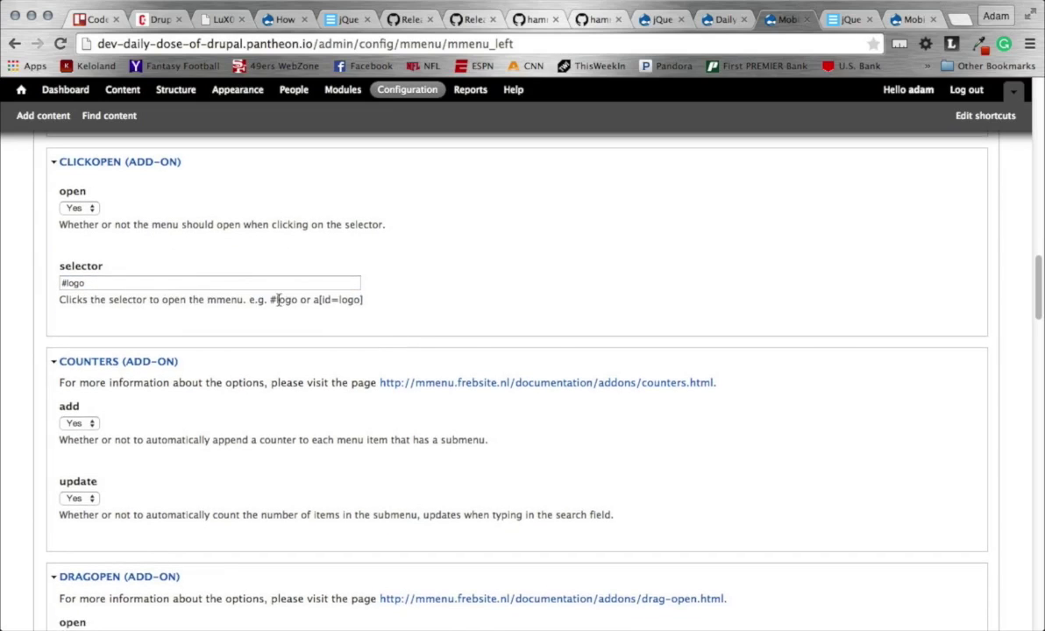
{"action": "scroll", "coordinate": [311, 340], "scroll_direction": "down", "scroll_amount": 5}
{"action": "scroll", "coordinate": [312, 340], "scroll_direction": "down", "scroll_amount": 1}
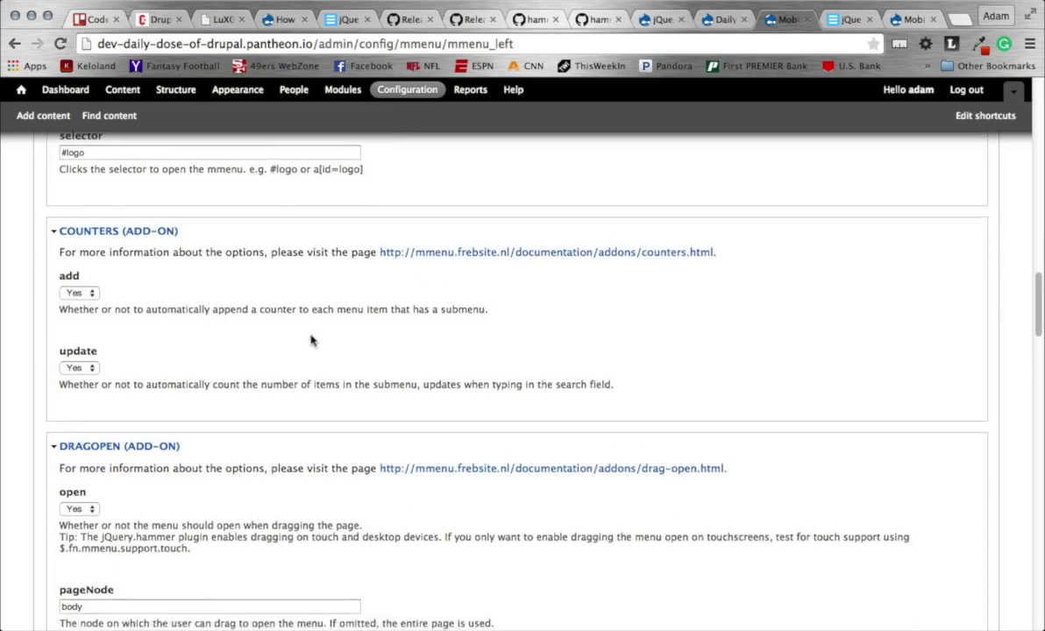
{"action": "scroll", "coordinate": [312, 340], "scroll_direction": "down", "scroll_amount": 1}
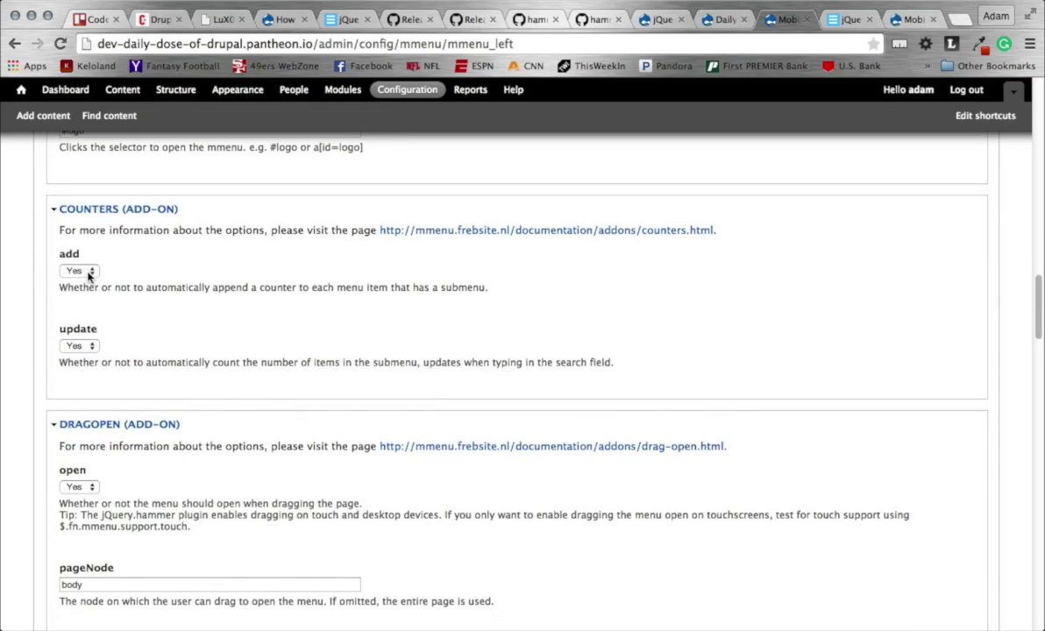
{"action": "scroll", "coordinate": [123, 351], "scroll_direction": "down", "scroll_amount": 10}
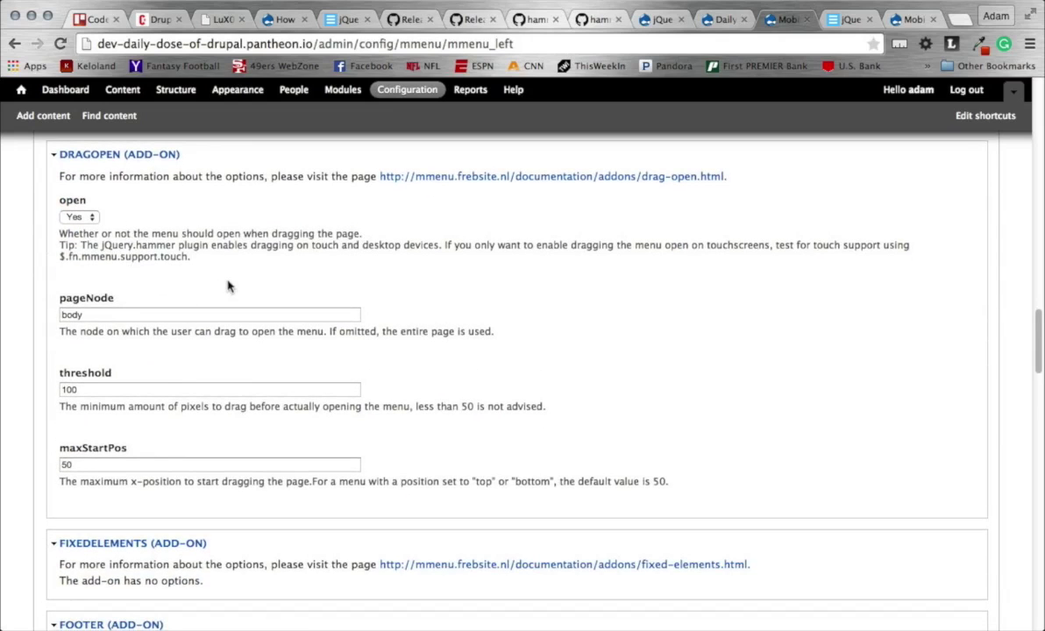
{"action": "scroll", "coordinate": [229, 287], "scroll_direction": "up", "scroll_amount": 1}
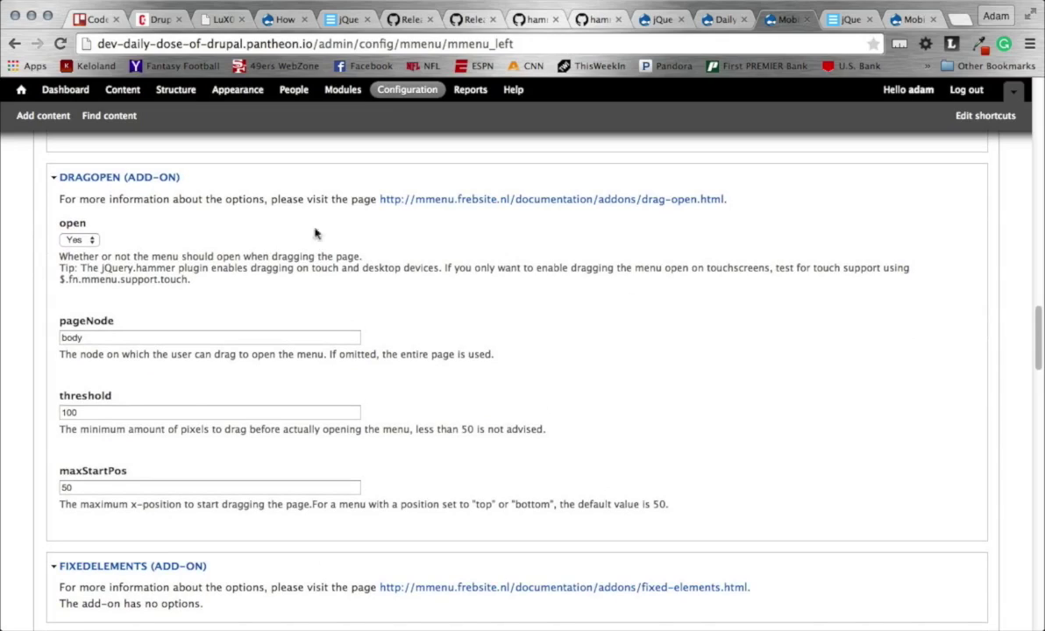
{"action": "scroll", "coordinate": [211, 307], "scroll_direction": "down", "scroll_amount": 1}
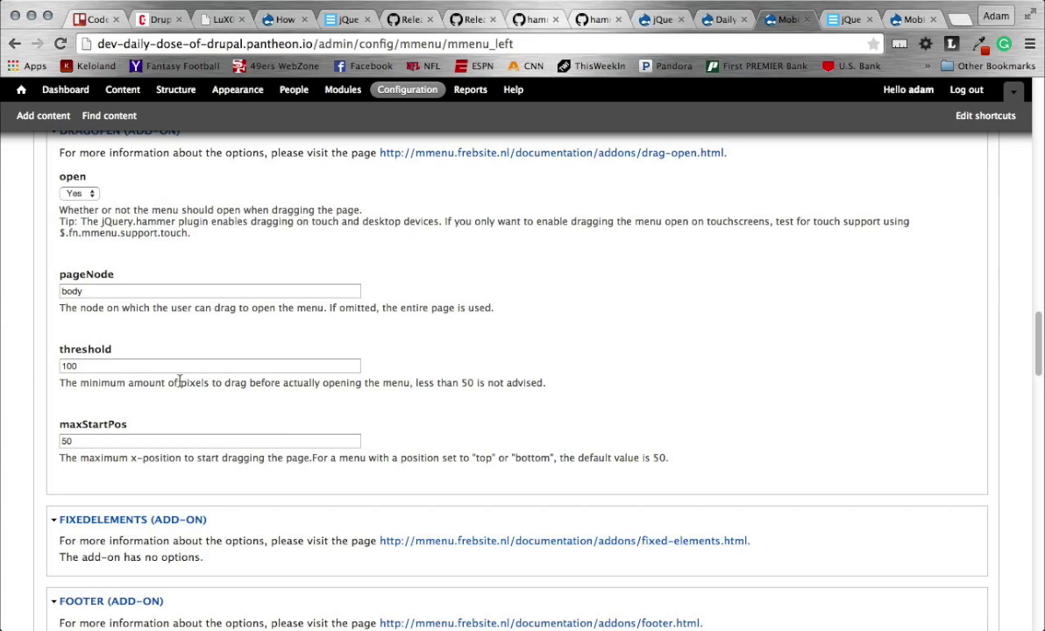
{"action": "scroll", "coordinate": [181, 385], "scroll_direction": "down", "scroll_amount": 2}
Review the Footer, Header, Labels, Offcanvas and Searchfield add-on settings for the left menu.
{"action": "scroll", "coordinate": [181, 386], "scroll_direction": "down", "scroll_amount": 10}
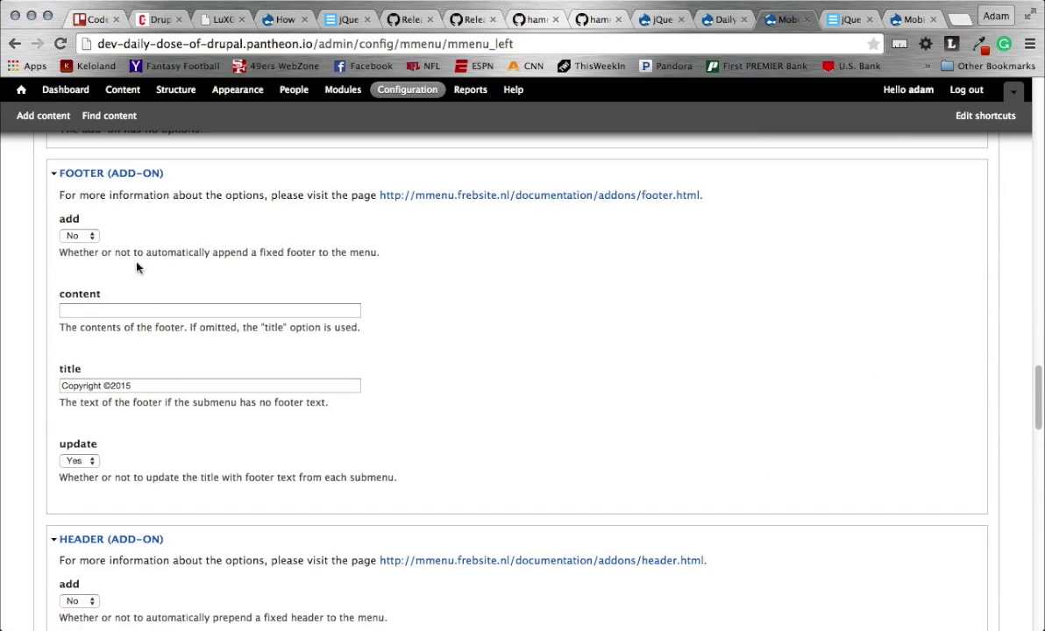
{"action": "scroll", "coordinate": [151, 337], "scroll_direction": "down", "scroll_amount": 5}
{"action": "scroll", "coordinate": [151, 342], "scroll_direction": "up", "scroll_amount": 4}
{"action": "scroll", "coordinate": [151, 346], "scroll_direction": "down", "scroll_amount": 4}
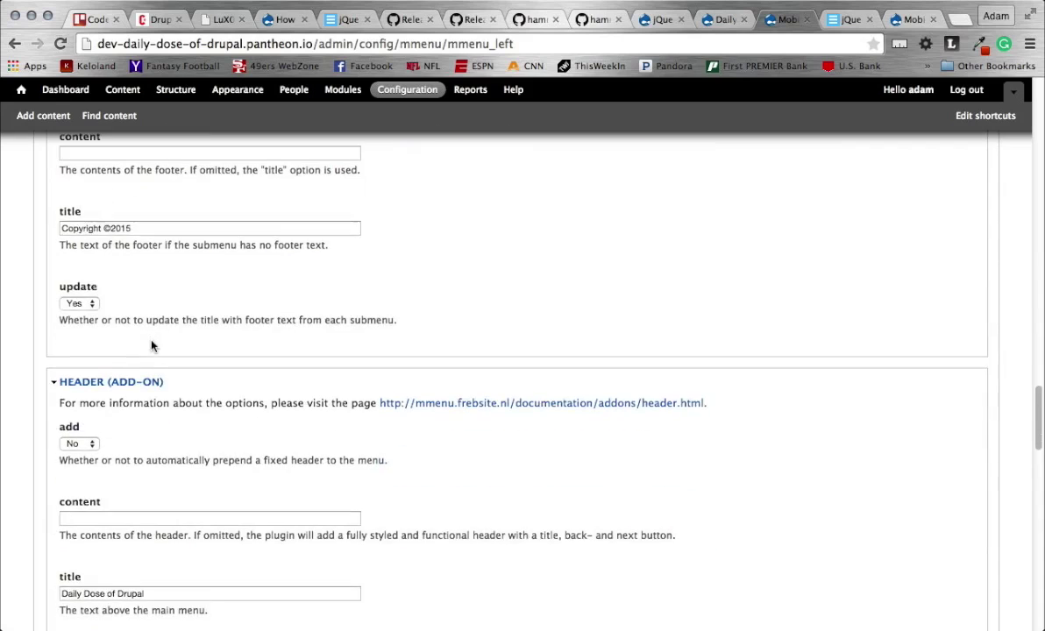
{"action": "scroll", "coordinate": [150, 346], "scroll_direction": "down", "scroll_amount": 5}
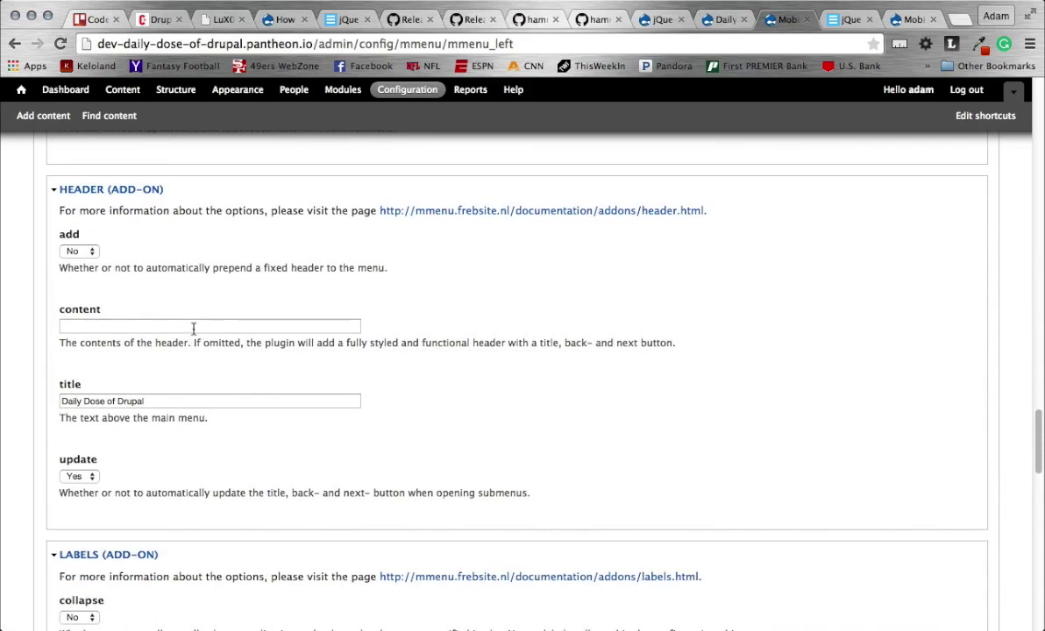
{"action": "scroll", "coordinate": [198, 351], "scroll_direction": "down", "scroll_amount": 8}
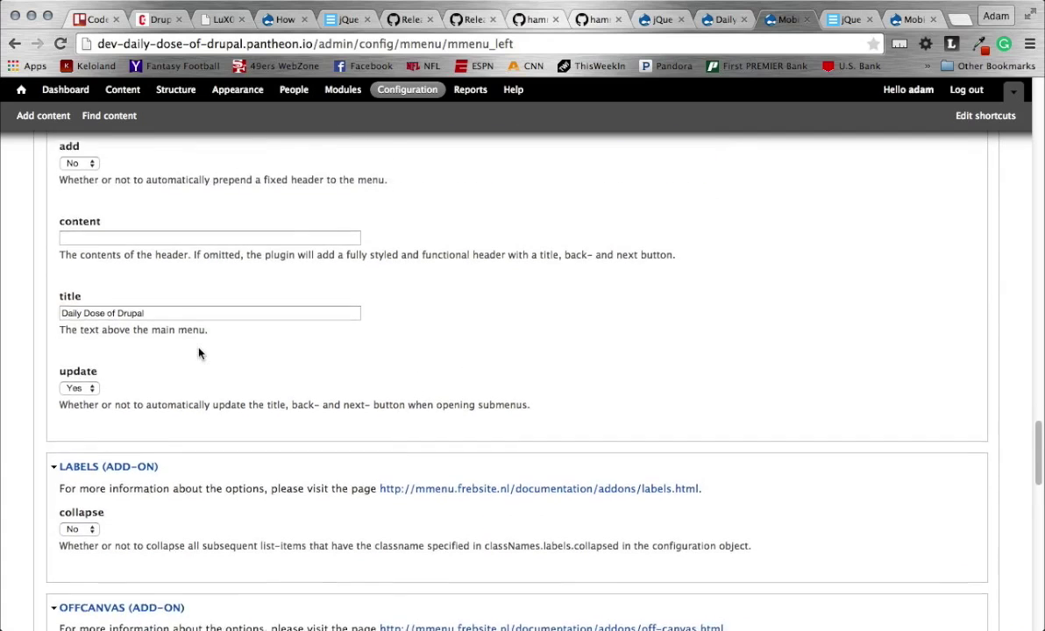
{"action": "scroll", "coordinate": [198, 353], "scroll_direction": "down", "scroll_amount": 7}
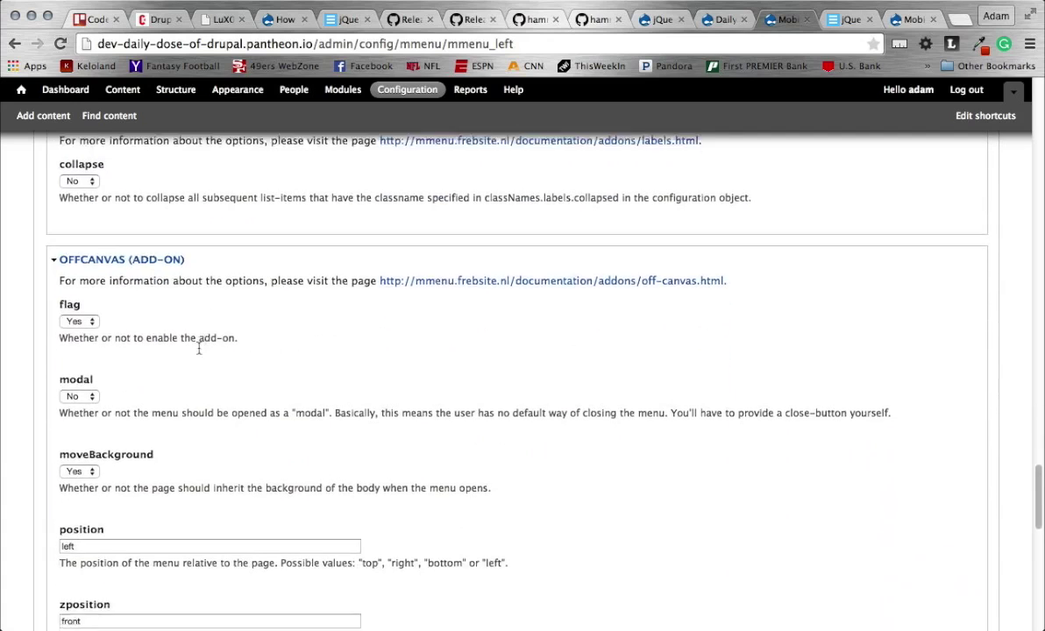
{"action": "scroll", "coordinate": [200, 350], "scroll_direction": "down", "scroll_amount": 10}
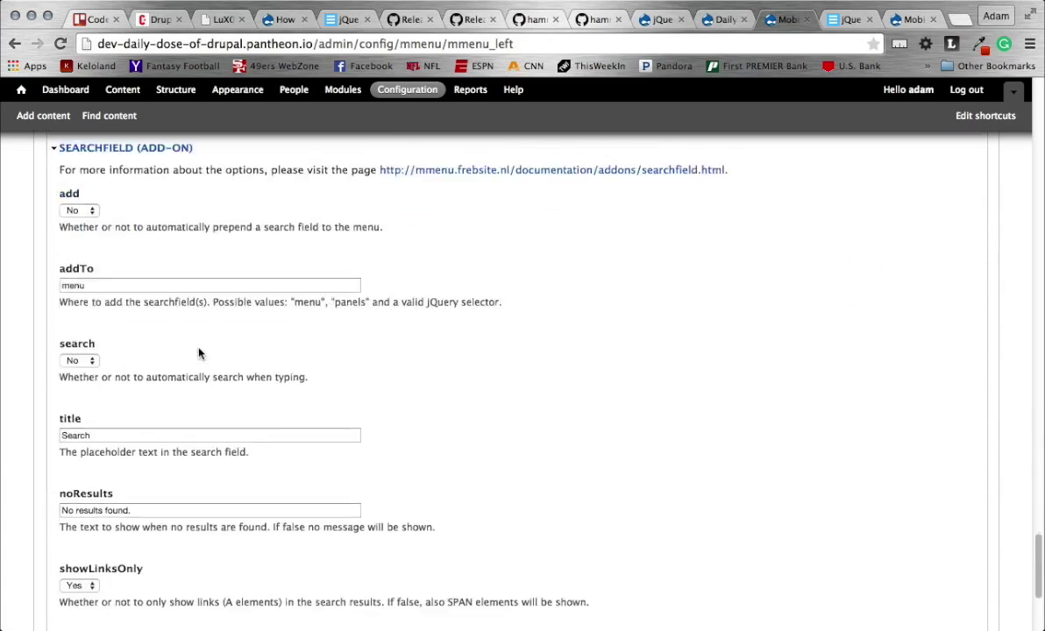
{"action": "key", "text": "ctrl+Up"}
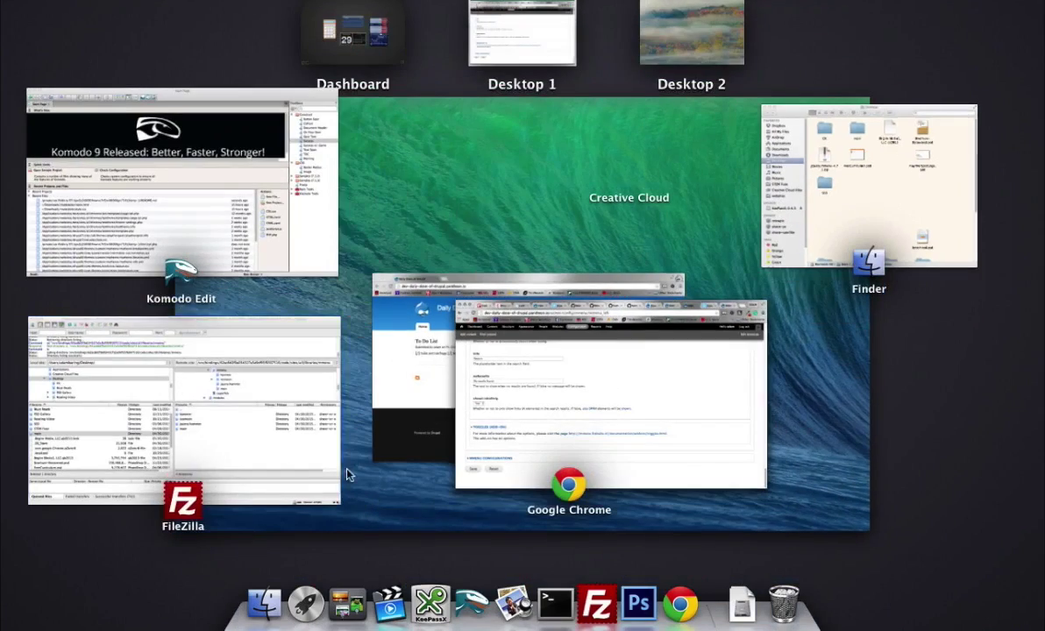
{"action": "key", "text": "ctrl+Up"}
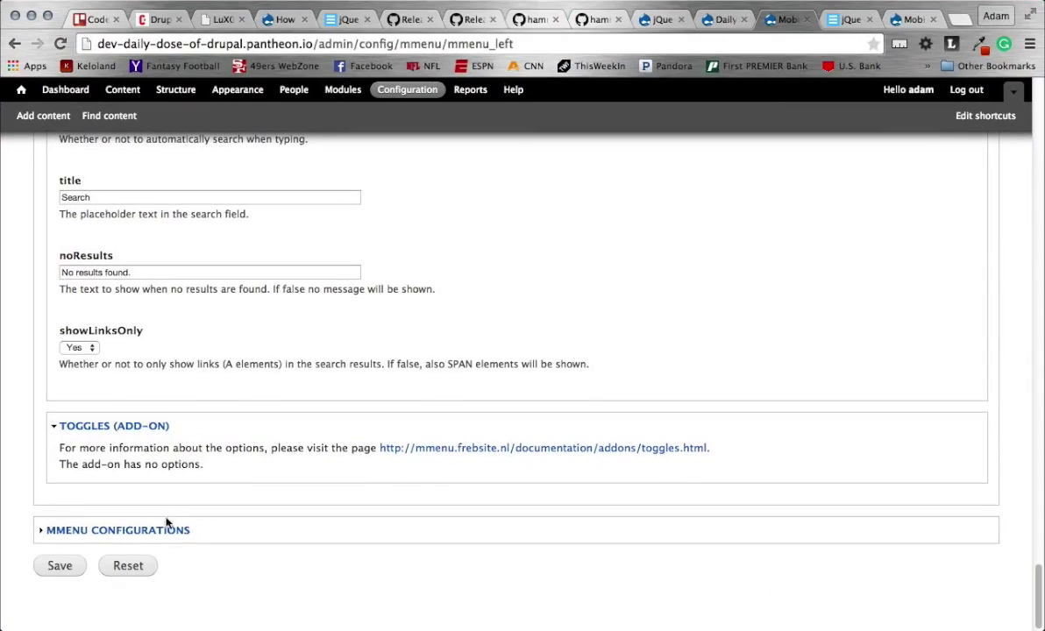
Expand the left menu's mmenu configurations and review the clone, preventTabbing, panelNodetype, transitionDuration and classNames settings.
{"action": "left_click", "coordinate": [110, 529]}
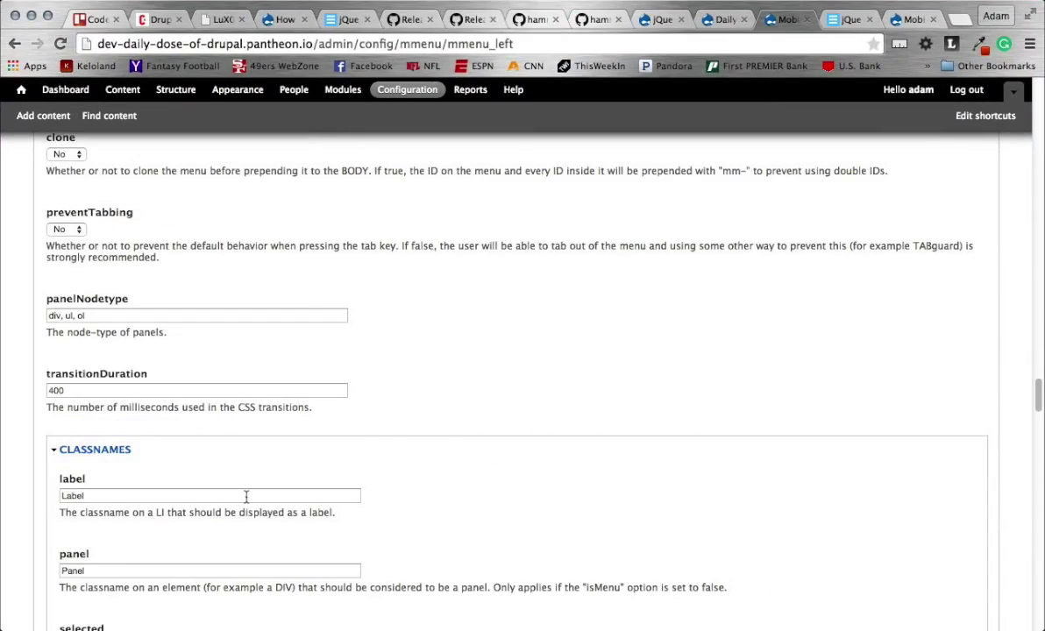
{"action": "scroll", "coordinate": [246, 500], "scroll_direction": "up", "scroll_amount": 2}
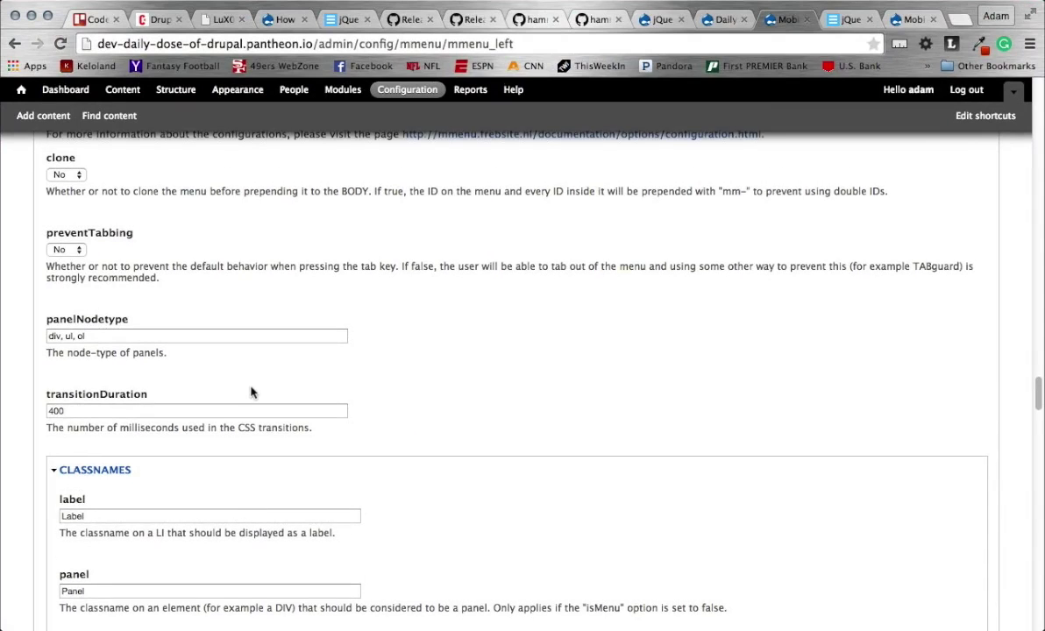
{"action": "scroll", "coordinate": [250, 390], "scroll_direction": "down", "scroll_amount": 5}
{"action": "scroll", "coordinate": [251, 390], "scroll_direction": "down", "scroll_amount": 3}
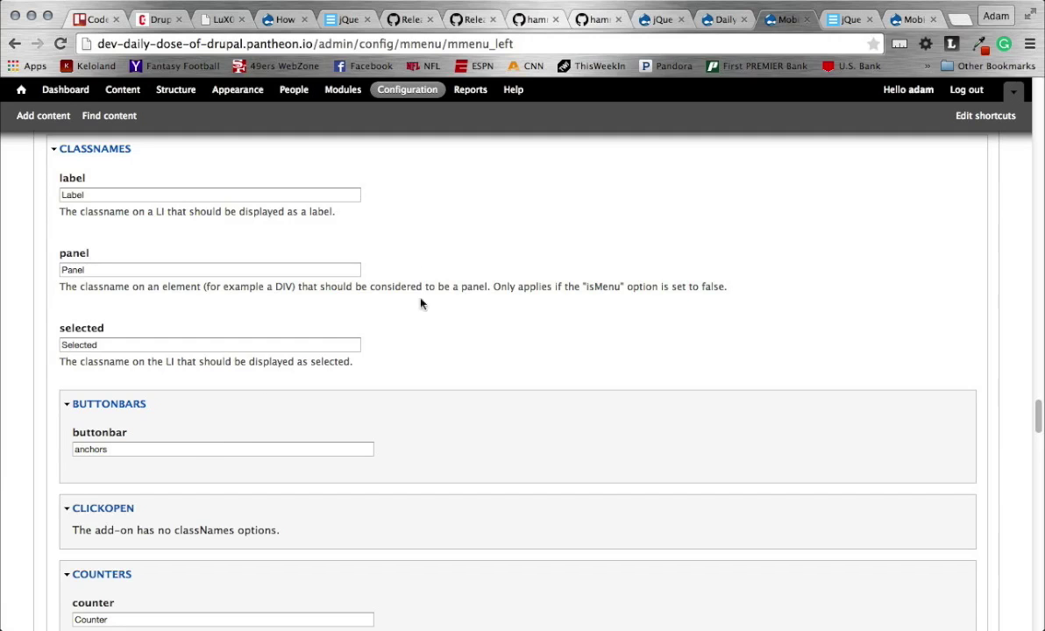
{"action": "scroll", "coordinate": [145, 323], "scroll_direction": "down", "scroll_amount": 10}
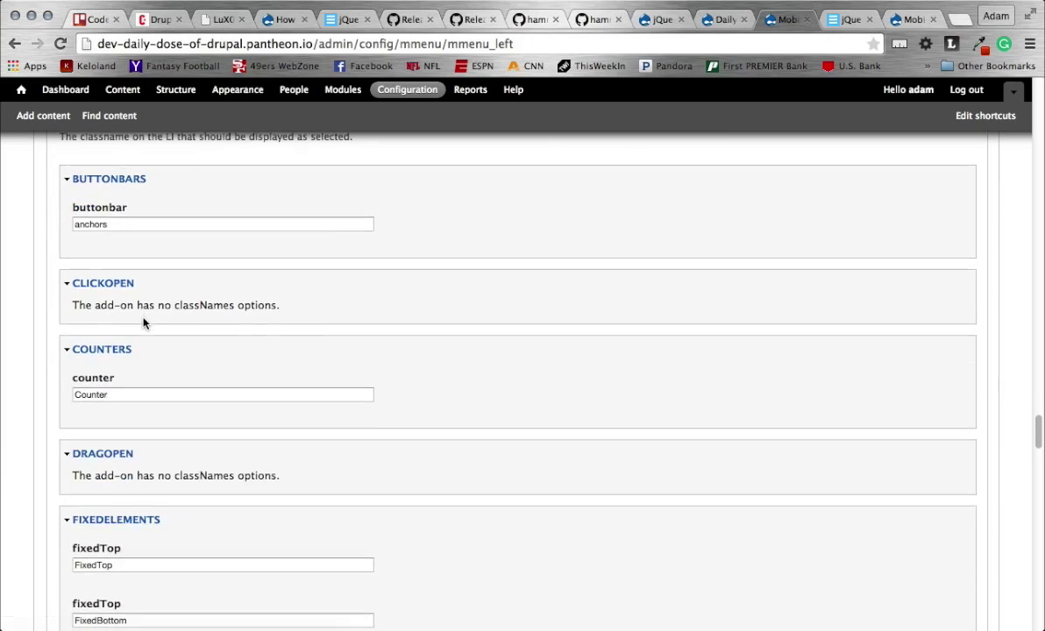
{"action": "scroll", "coordinate": [145, 322], "scroll_direction": "down", "scroll_amount": 10}
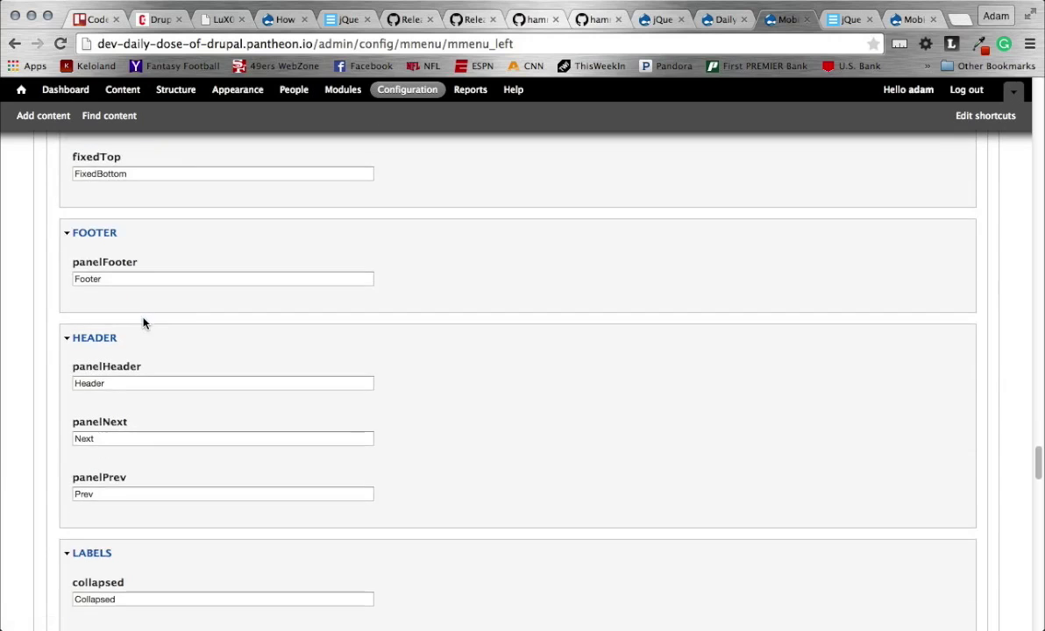
{"action": "scroll", "coordinate": [145, 323], "scroll_direction": "down", "scroll_amount": 4}
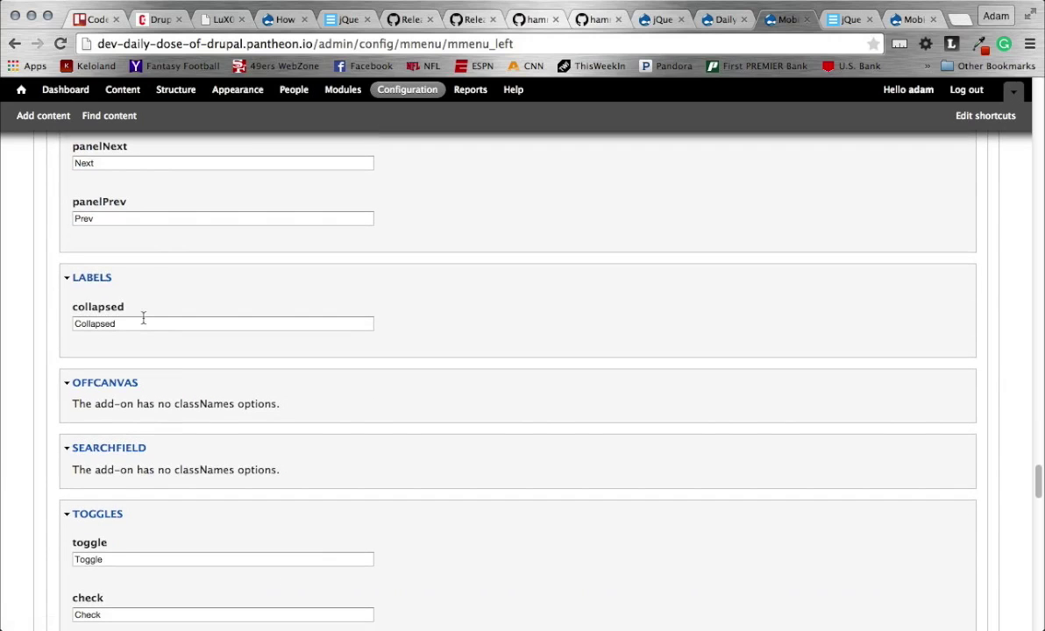
{"action": "scroll", "coordinate": [144, 323], "scroll_direction": "down", "scroll_amount": 3}
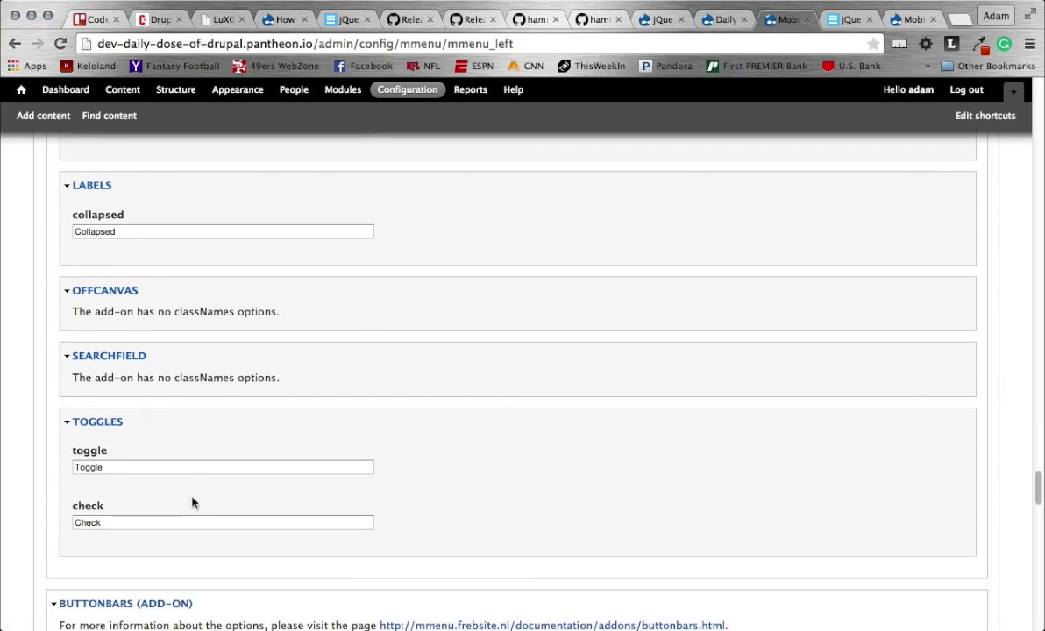
Look through the remaining add-on configurations and save the left menu settings.
{"action": "scroll", "coordinate": [192, 498], "scroll_direction": "down", "scroll_amount": 5}
{"action": "scroll", "coordinate": [192, 498], "scroll_direction": "down", "scroll_amount": 20}
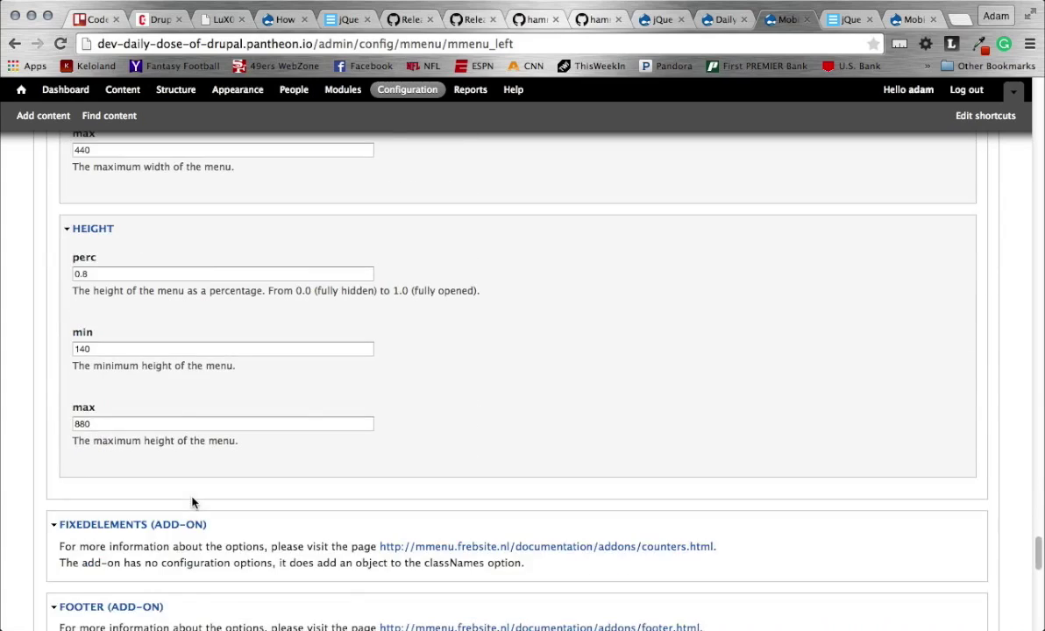
{"action": "scroll", "coordinate": [193, 500], "scroll_direction": "down", "scroll_amount": 12}
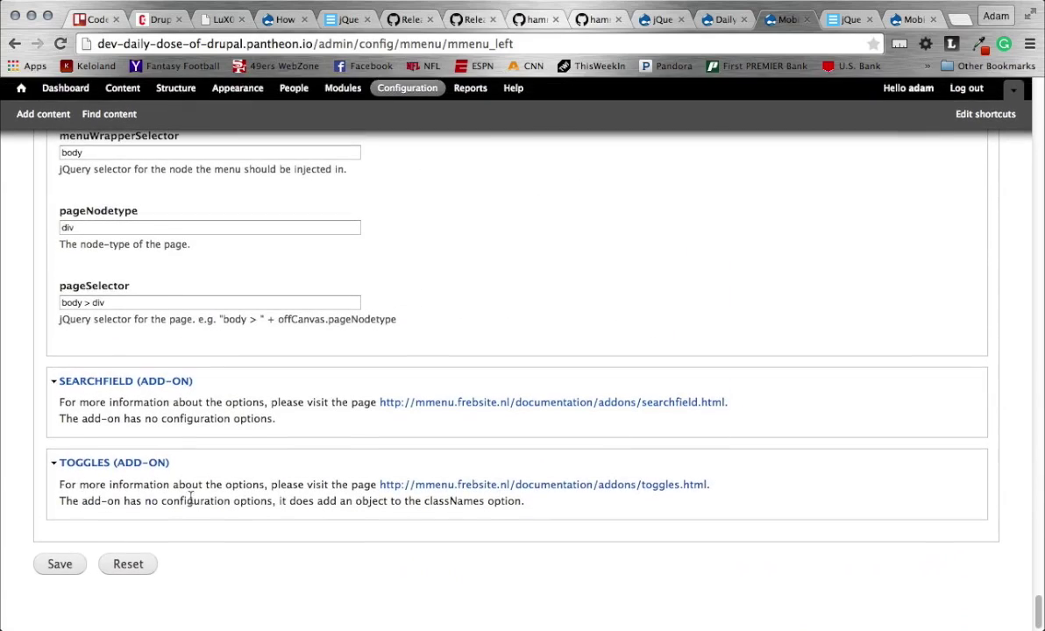
{"action": "left_click", "coordinate": [61, 565]}
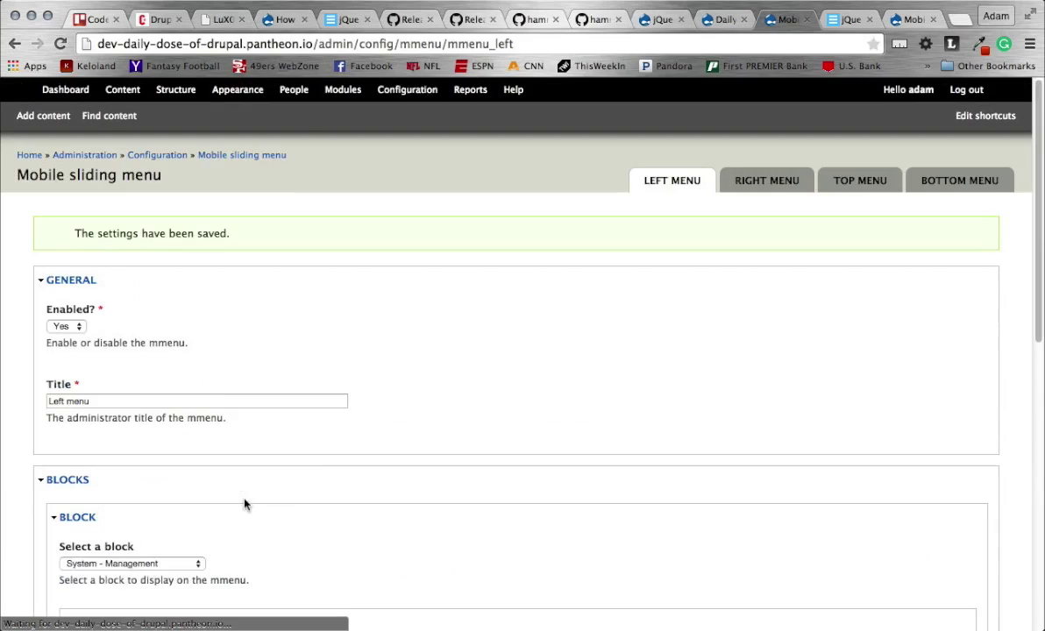
Go to the site's home page, switch to the logged-out incognito window, reload it and open the sliding menu from the logo.
{"action": "left_click", "coordinate": [20, 90]}
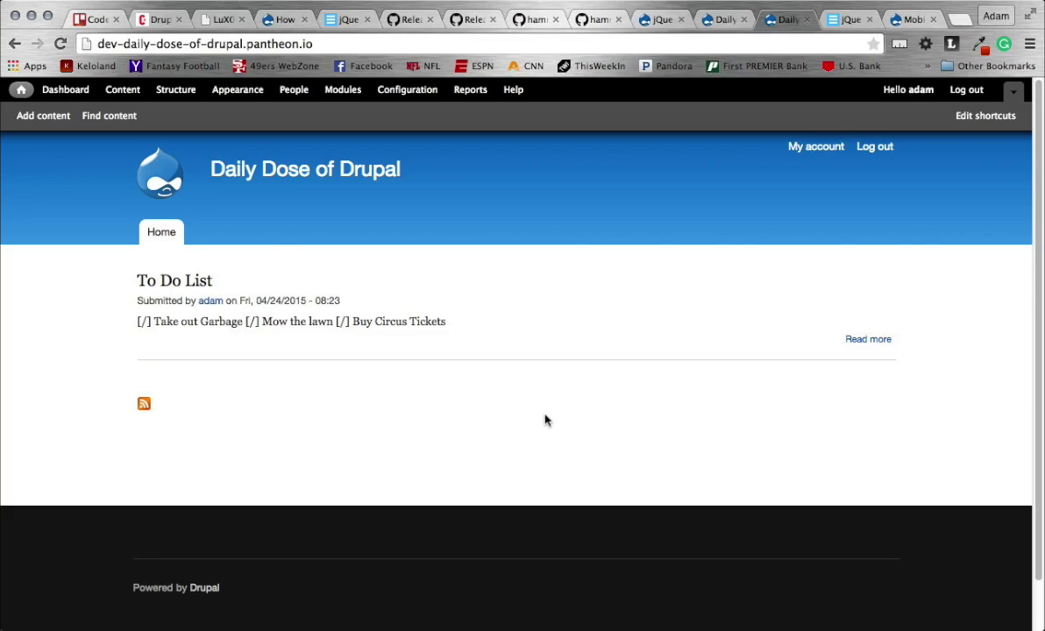
{"action": "key", "text": "super+grave"}
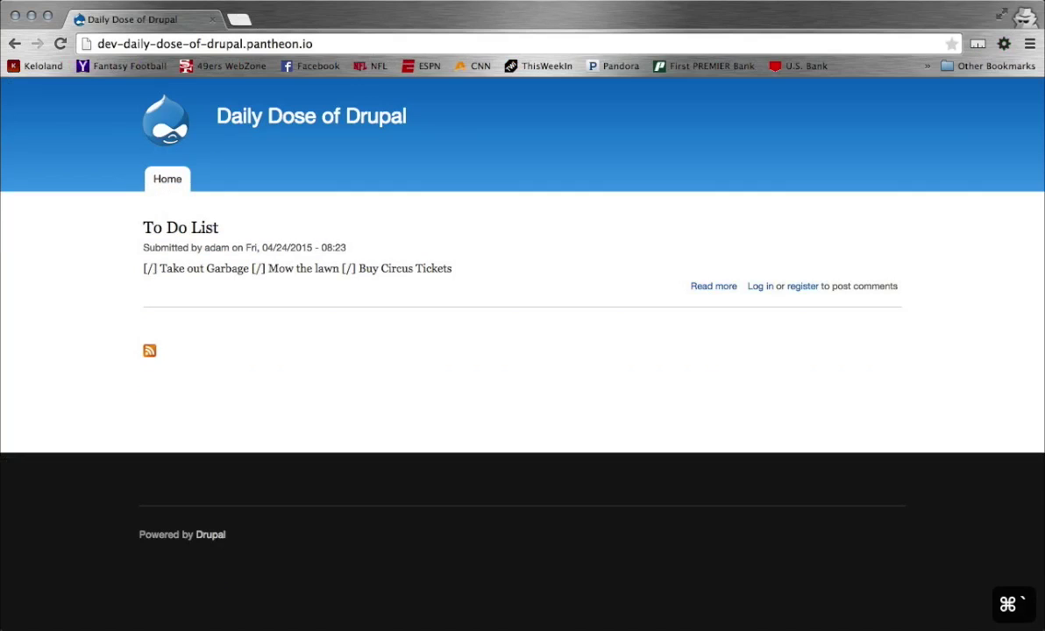
{"action": "left_click", "coordinate": [60, 43]}
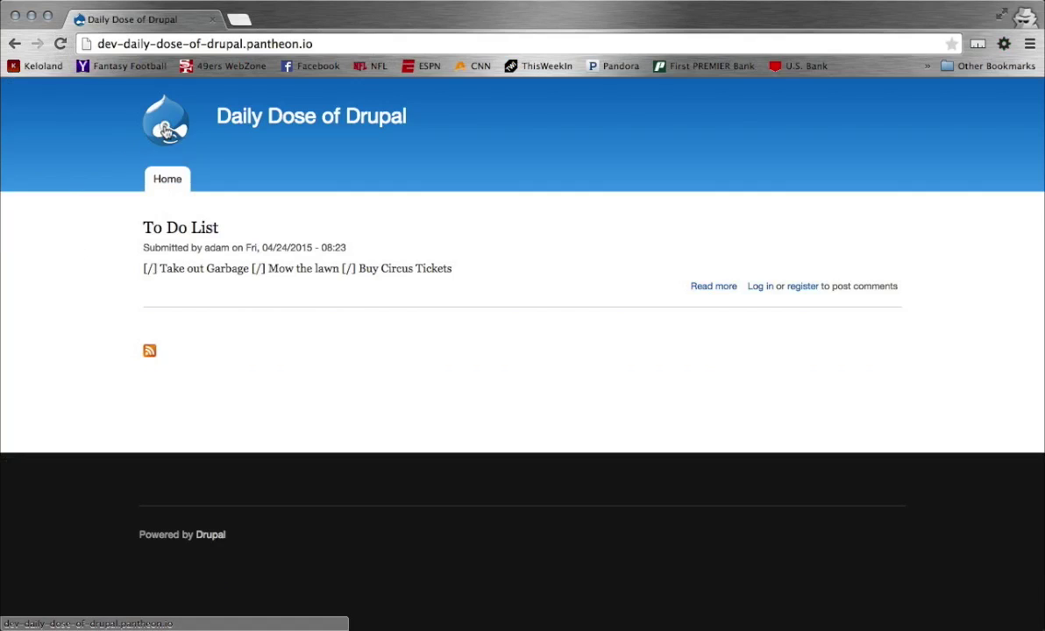
{"action": "left_click", "coordinate": [167, 131]}
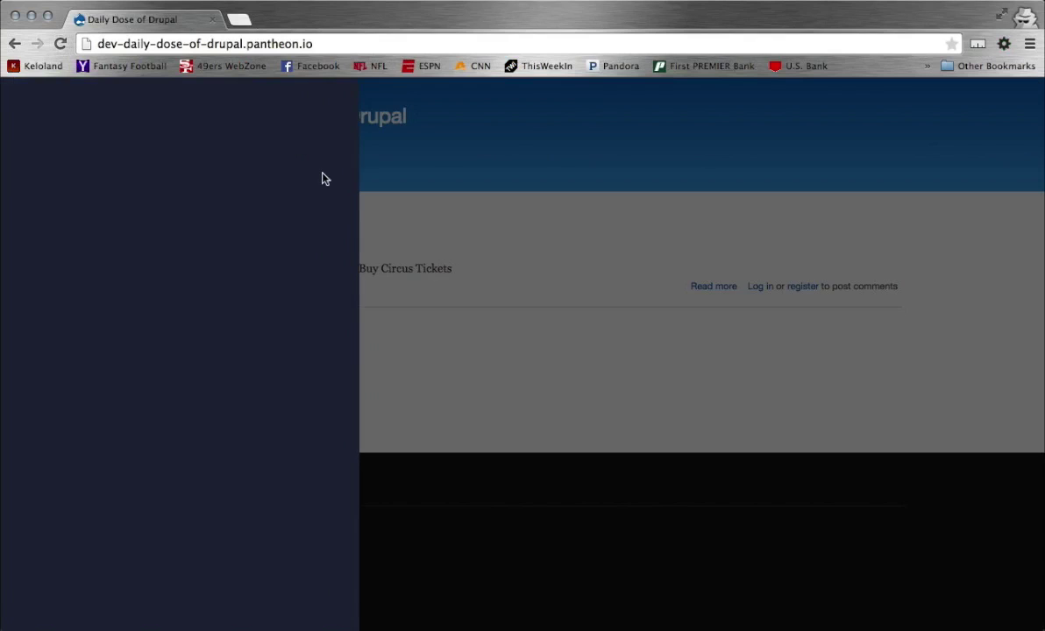
Return to the logged-in window, reload the home page and go to Content through the sliding menu's Main menu.
{"action": "key", "text": "super+grave"}
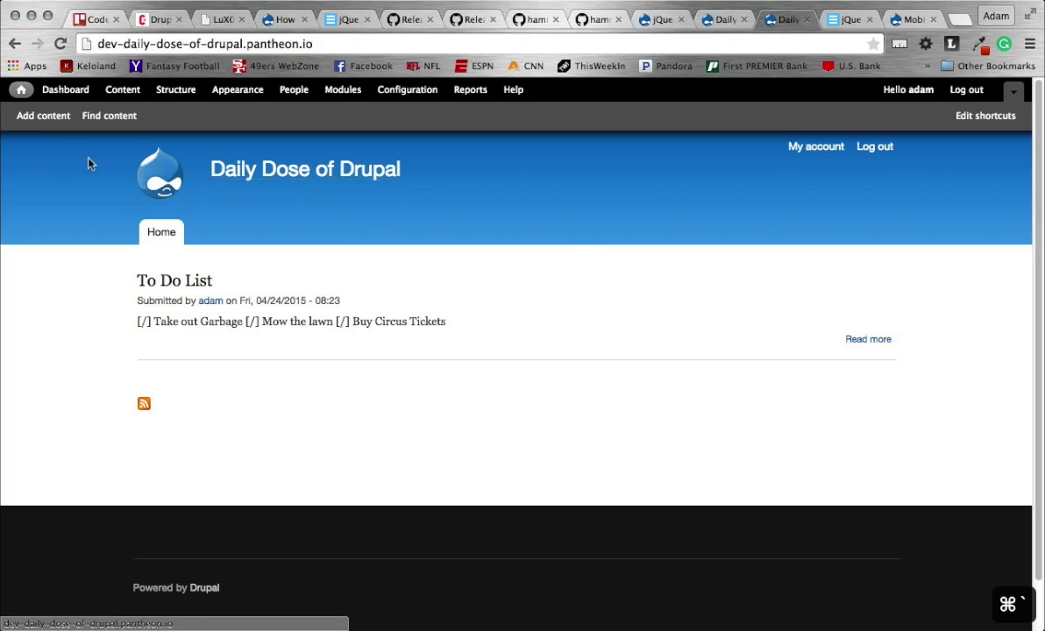
{"action": "key", "text": "super+r"}
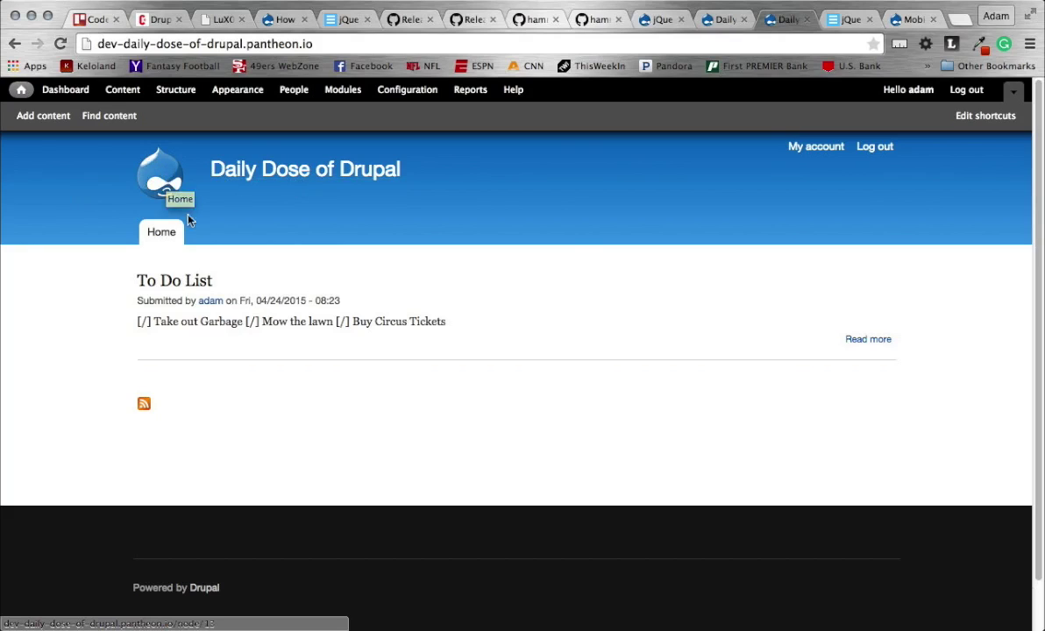
{"action": "left_click", "coordinate": [172, 190]}
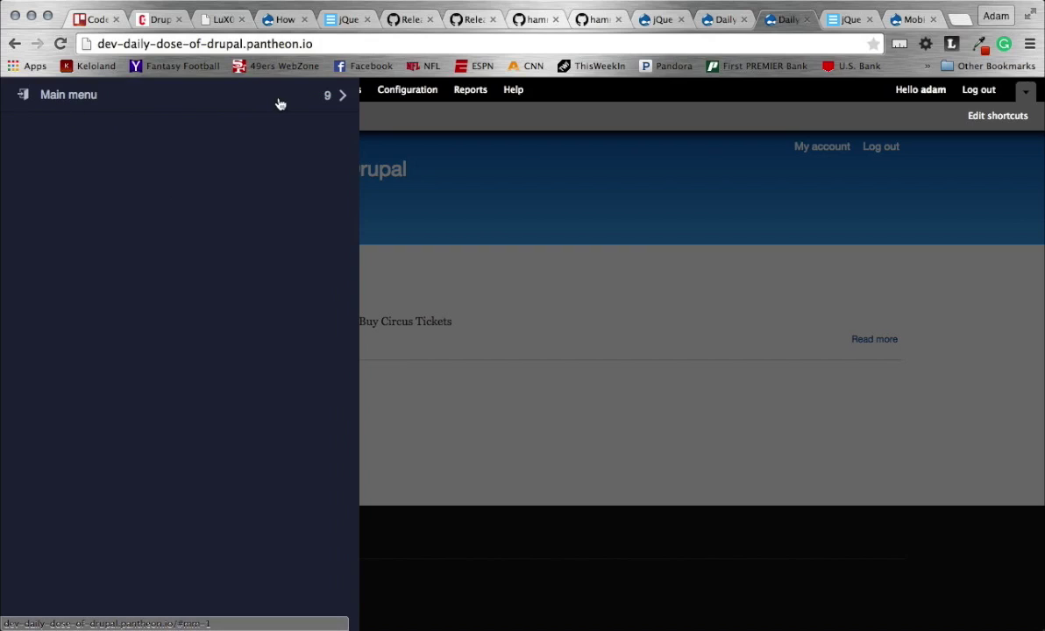
{"action": "left_click", "coordinate": [326, 97]}
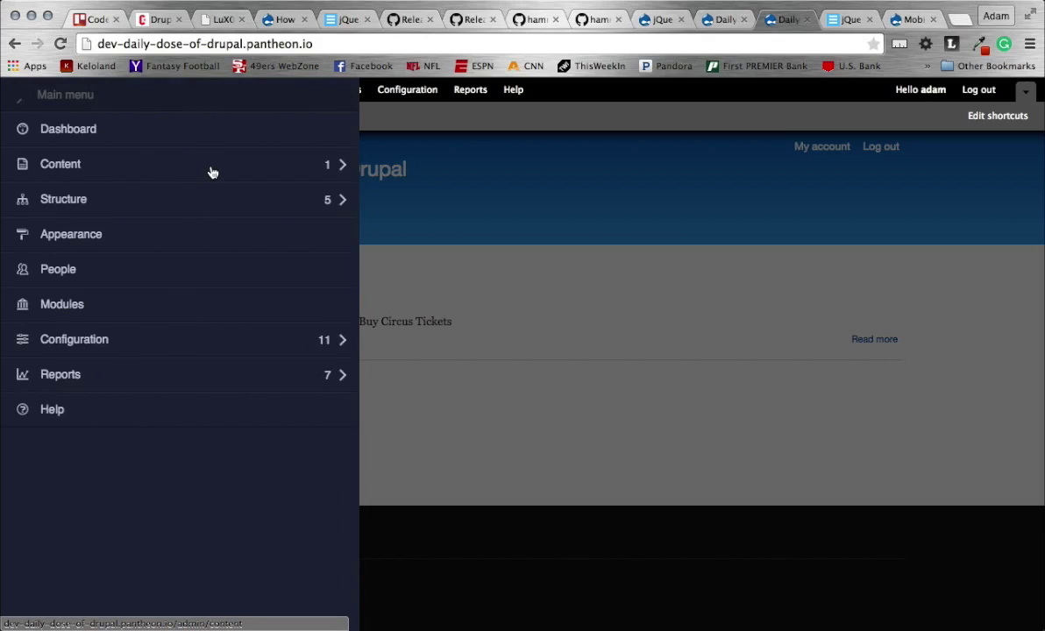
{"action": "left_click", "coordinate": [306, 177]}
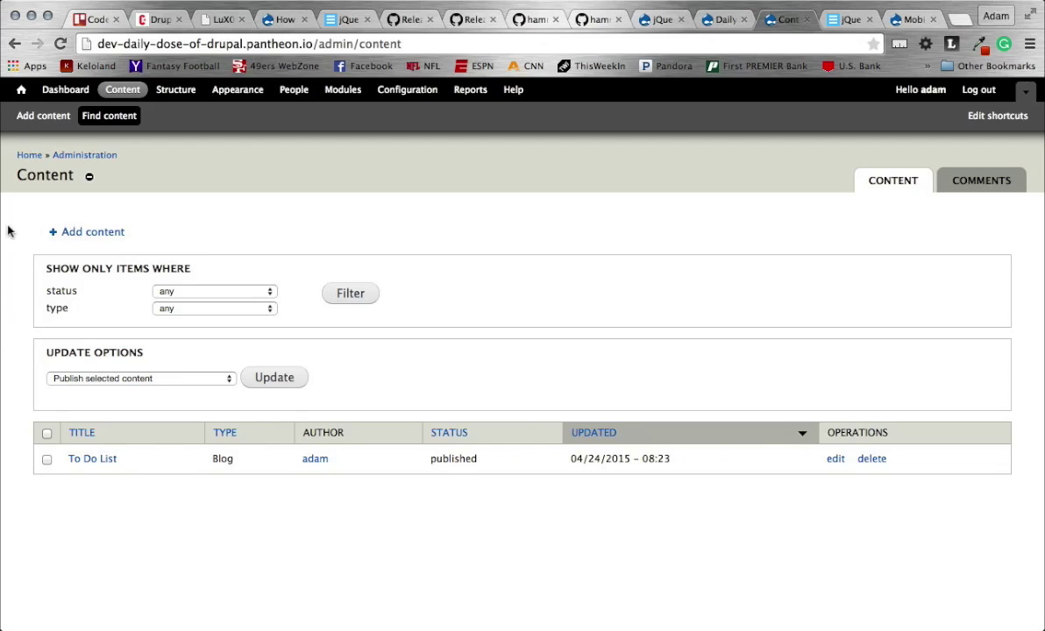
Test pulling the sliding menu open from the page edge and closing it, reopen it and go to Blocks under Structure.
{"action": "left_click", "coordinate": [102, 230]}
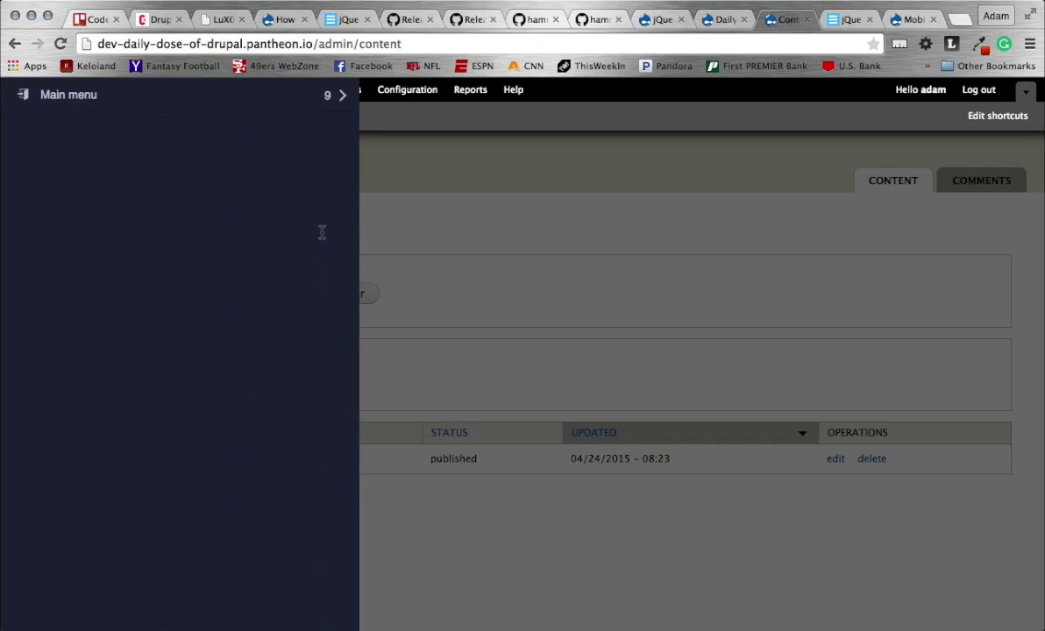
{"action": "left_click", "coordinate": [621, 332]}
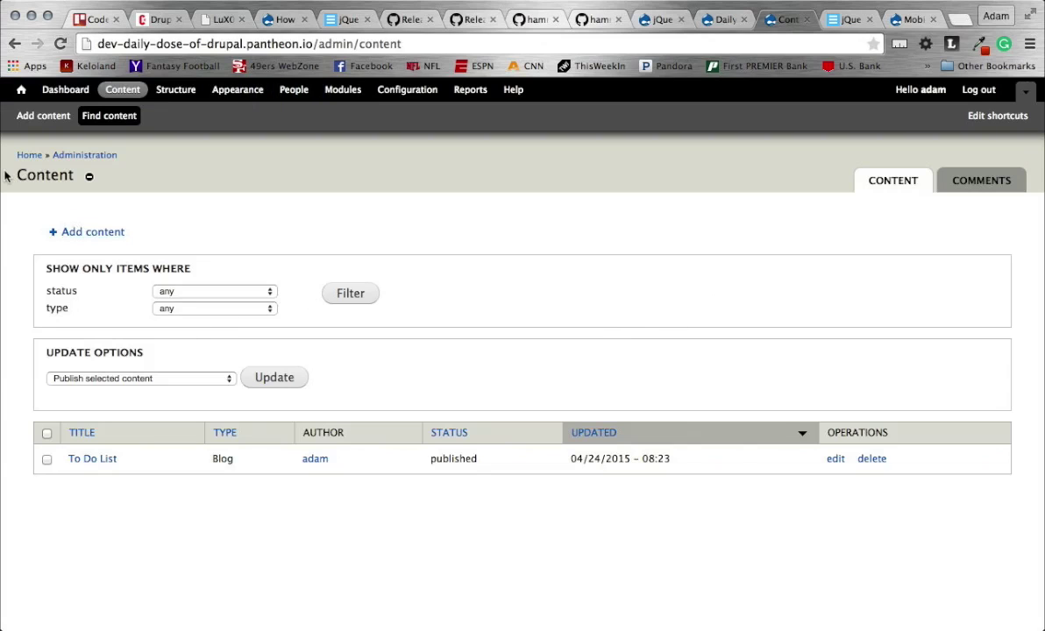
{"action": "mouse_move", "coordinate": [7, 167]}
{"action": "left_click", "coordinate": [301, 103]}
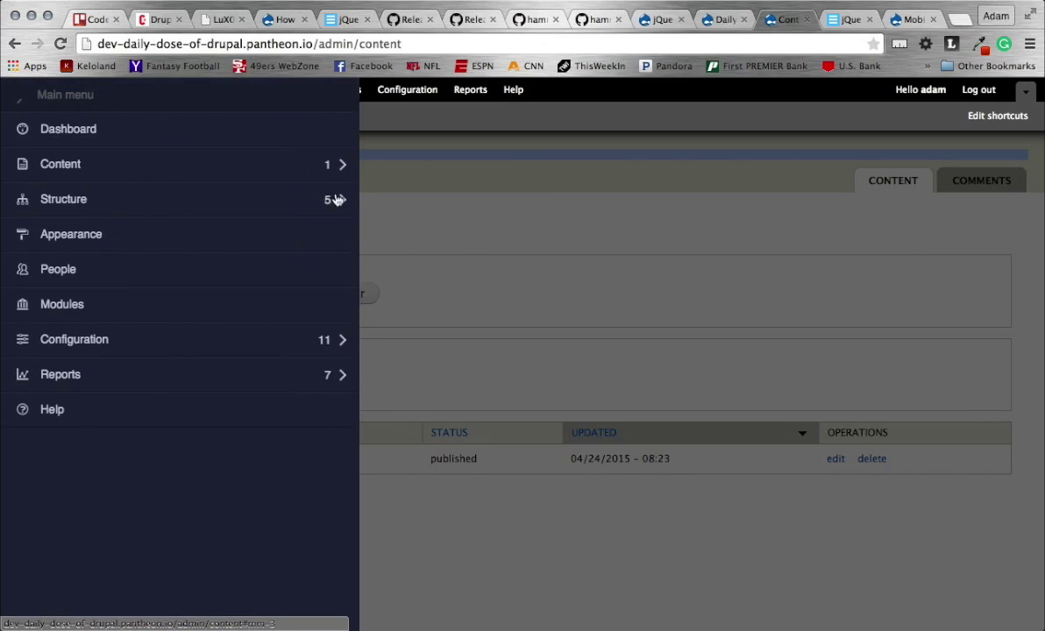
{"action": "left_click", "coordinate": [339, 200]}
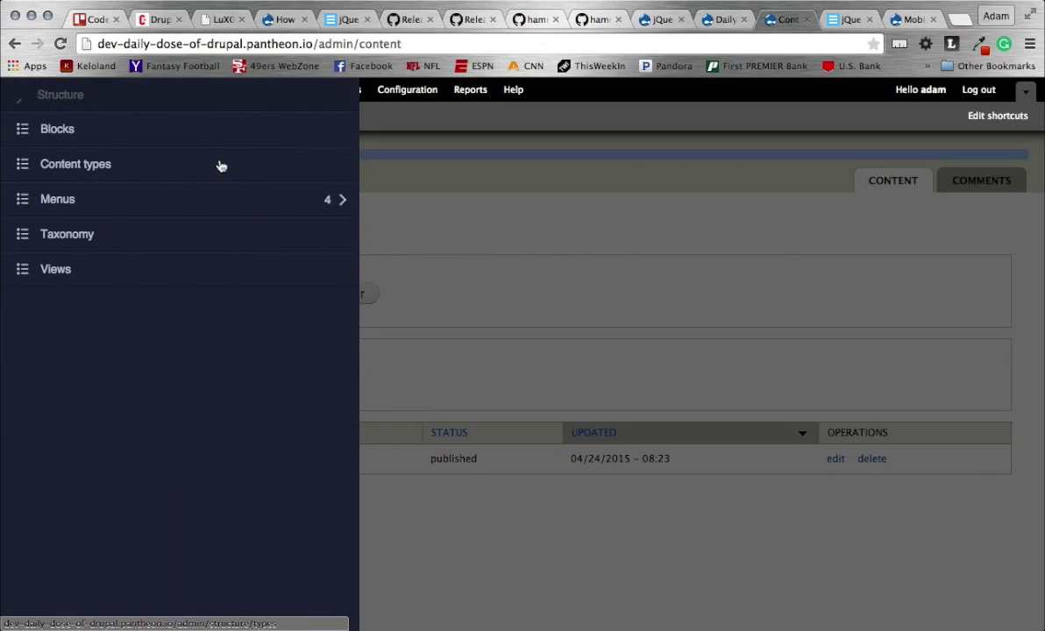
{"action": "left_click", "coordinate": [67, 136]}
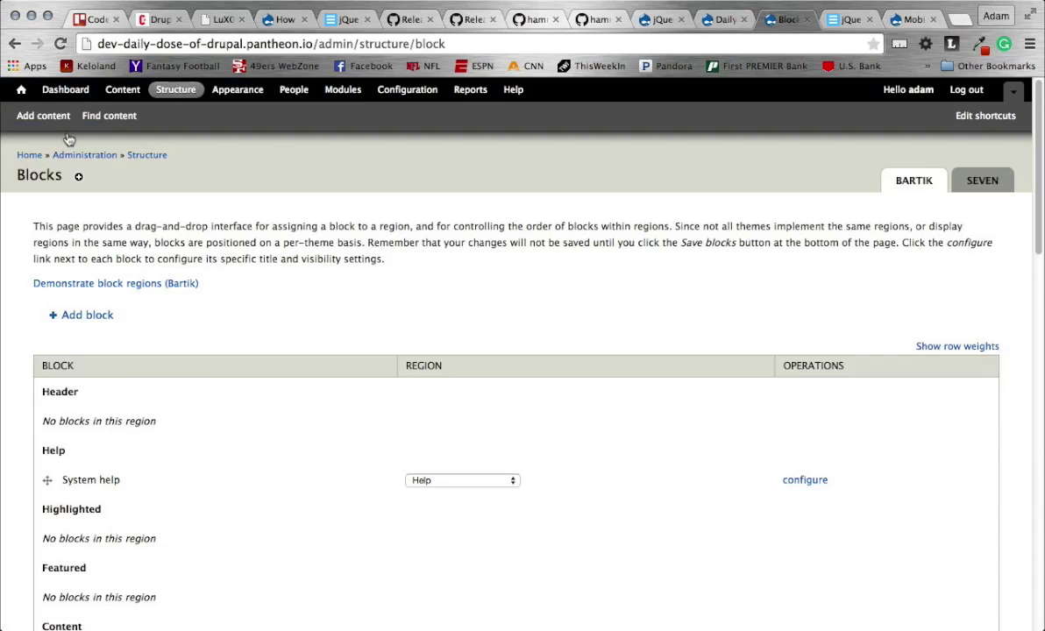
{"action": "scroll", "coordinate": [359, 538], "scroll_direction": "down", "scroll_amount": 5}
{"action": "scroll", "coordinate": [359, 539], "scroll_direction": "up", "scroll_amount": 10}
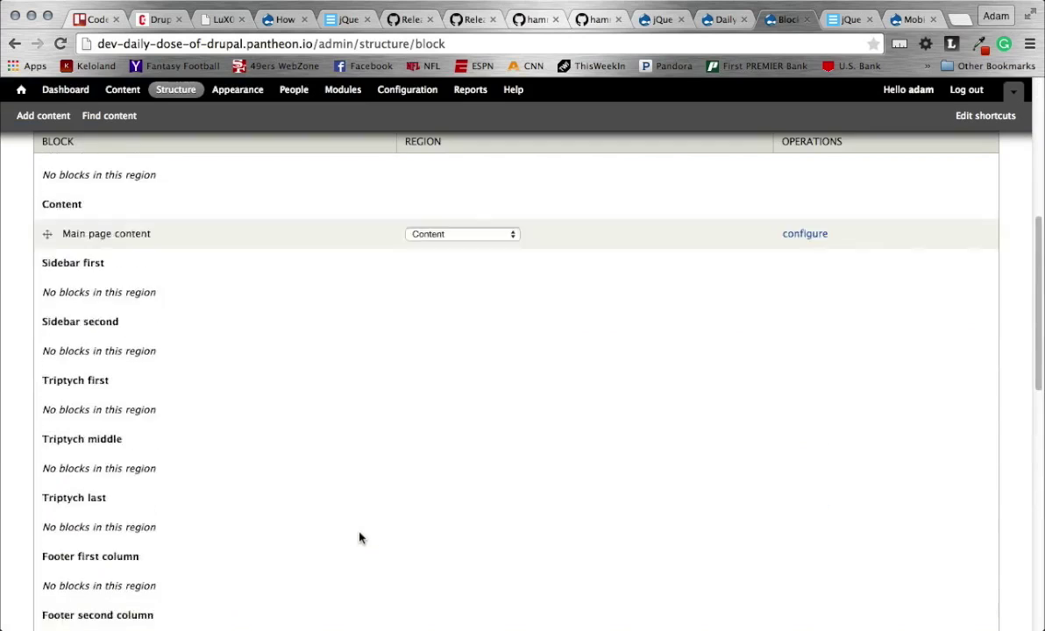
Return to the site's home page, open the sliding menu from the logo and close it again.
{"action": "left_click", "coordinate": [20, 90]}
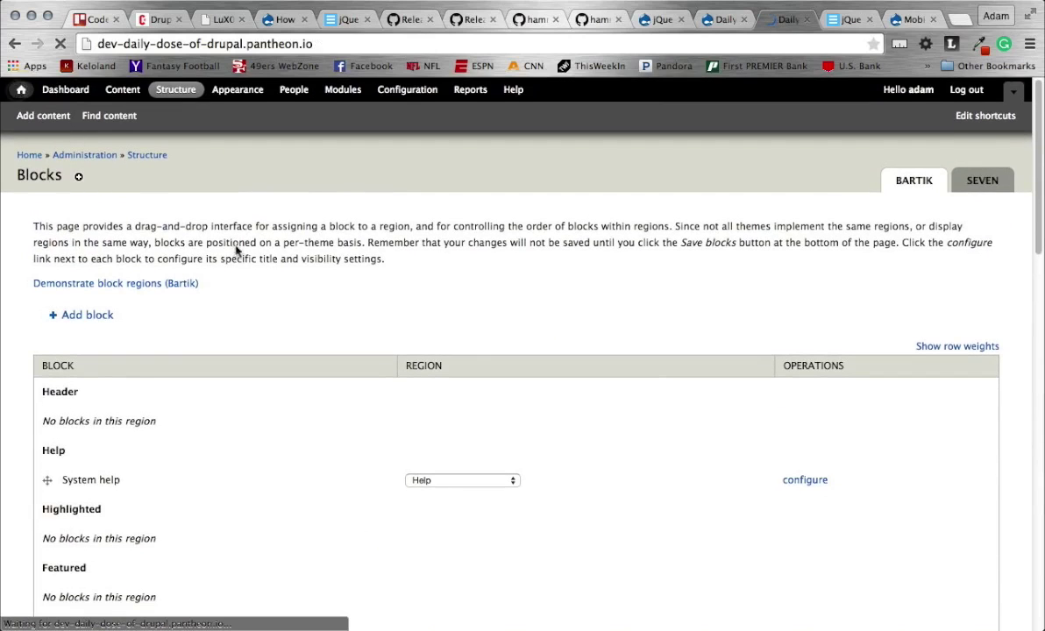
{"action": "left_click", "coordinate": [164, 191]}
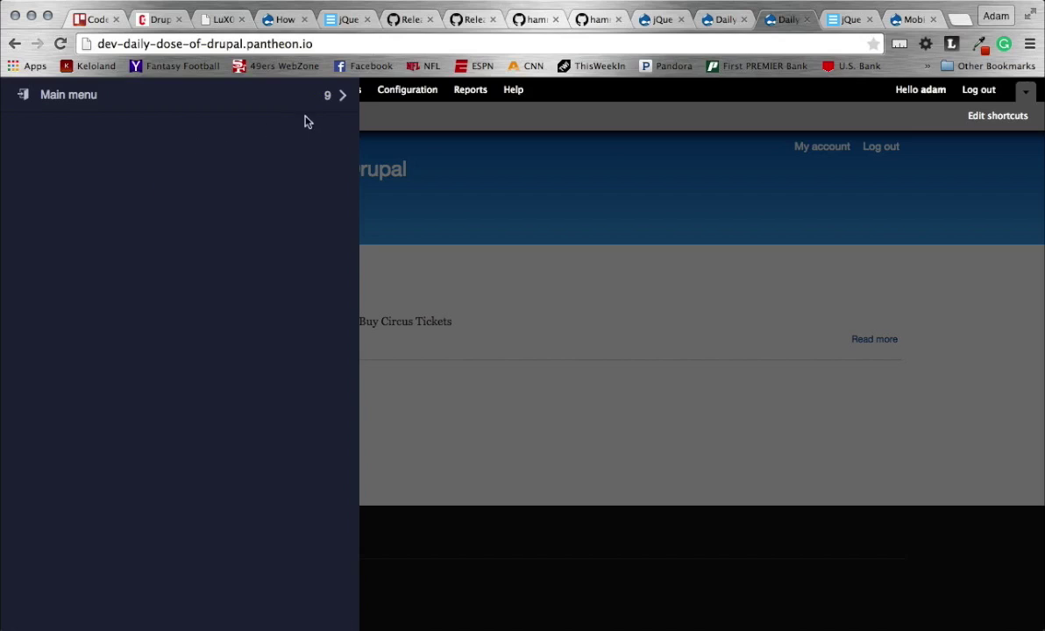
{"action": "left_click", "coordinate": [403, 267]}
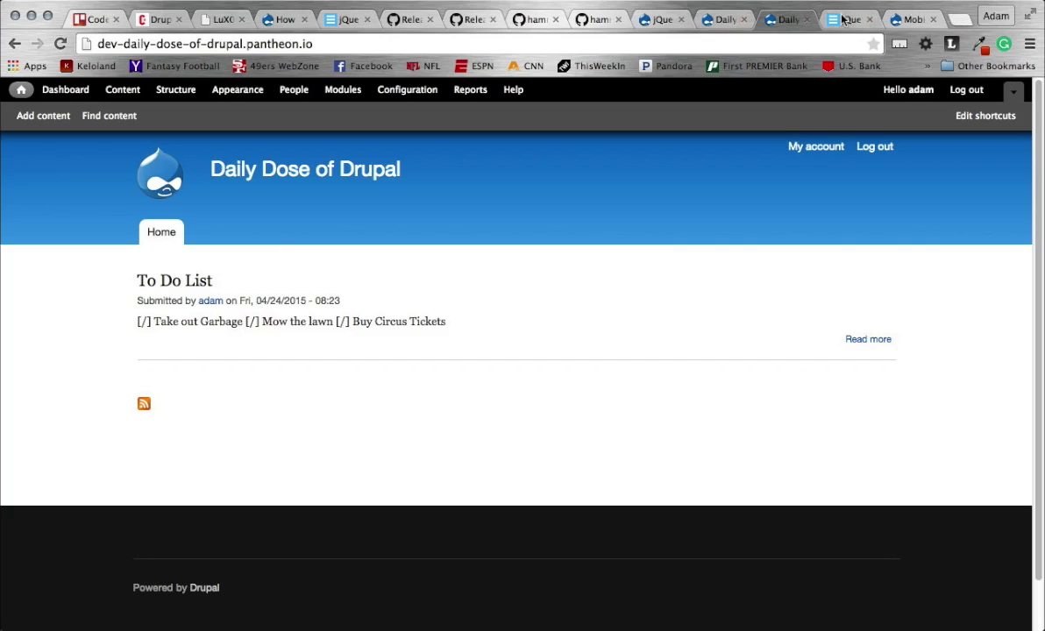
Switch to the mmenu plugin website and open and close its sliding menu as a comparison.
{"action": "left_click", "coordinate": [846, 19]}
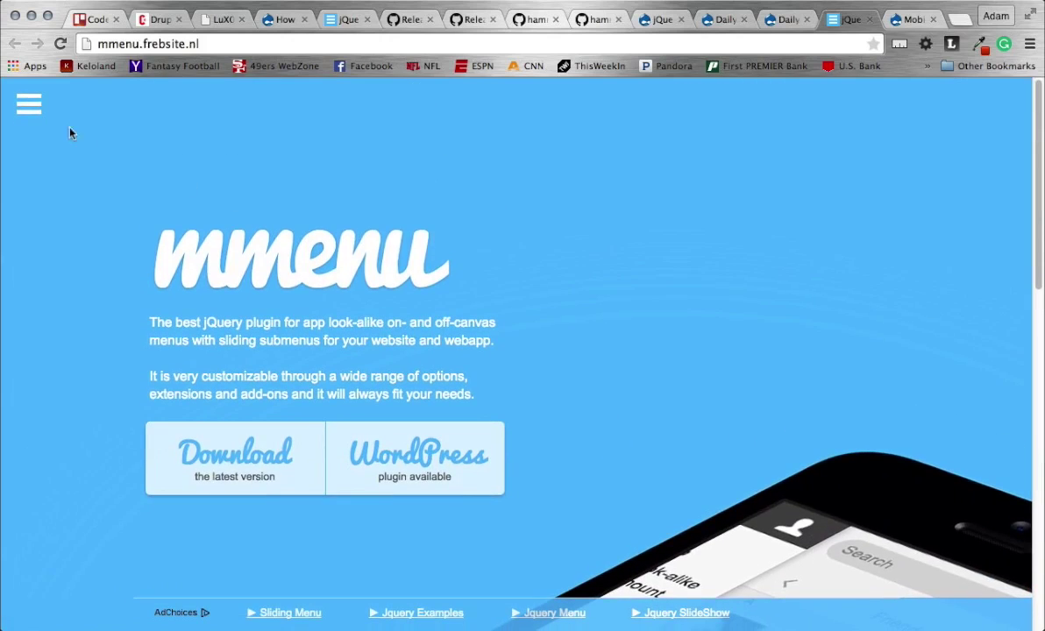
{"action": "left_click_drag", "start_coordinate": [71, 133], "coordinate": [373, 401]}
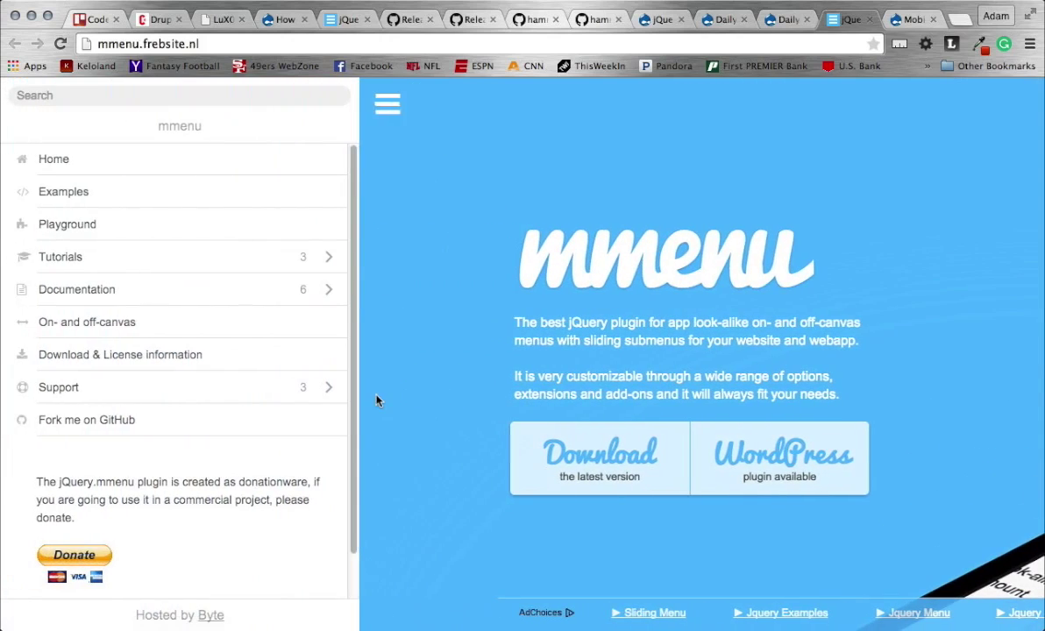
{"action": "left_click", "coordinate": [389, 102]}
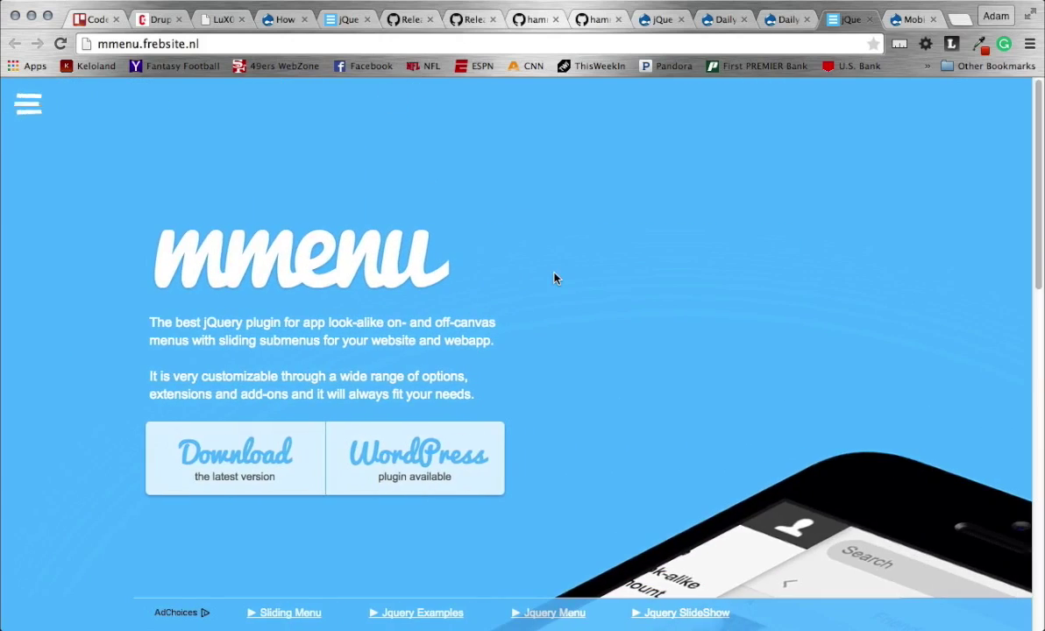
Review the Mobile sliding menu project page on drupal.org, including its requirements and features.
{"action": "left_click", "coordinate": [912, 21]}
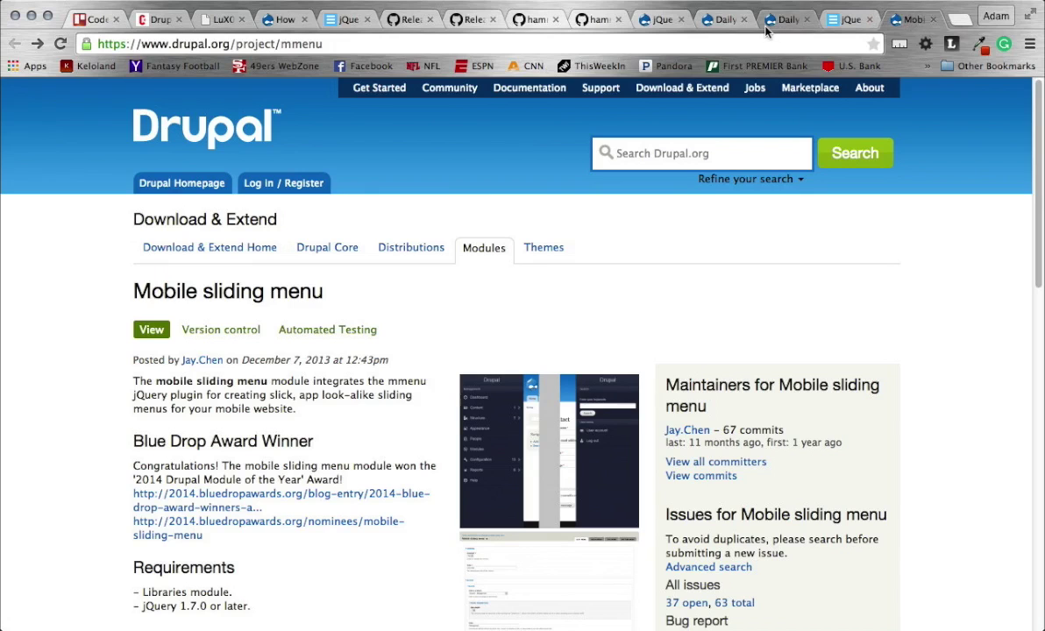
{"action": "scroll", "coordinate": [464, 455], "scroll_direction": "down", "scroll_amount": 5}
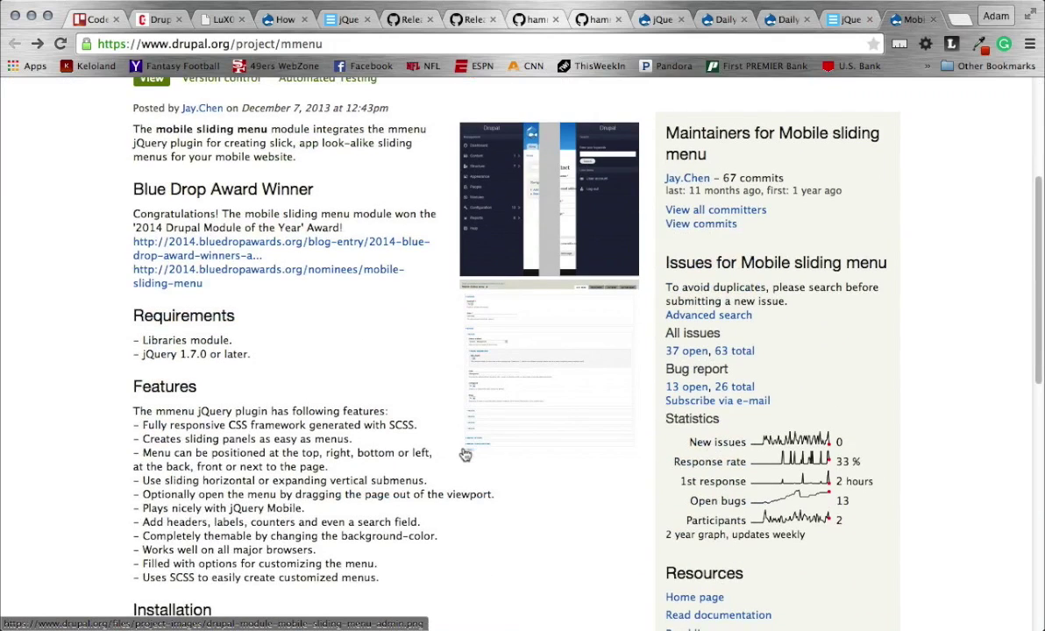
{"action": "scroll", "coordinate": [465, 455], "scroll_direction": "up", "scroll_amount": 5}
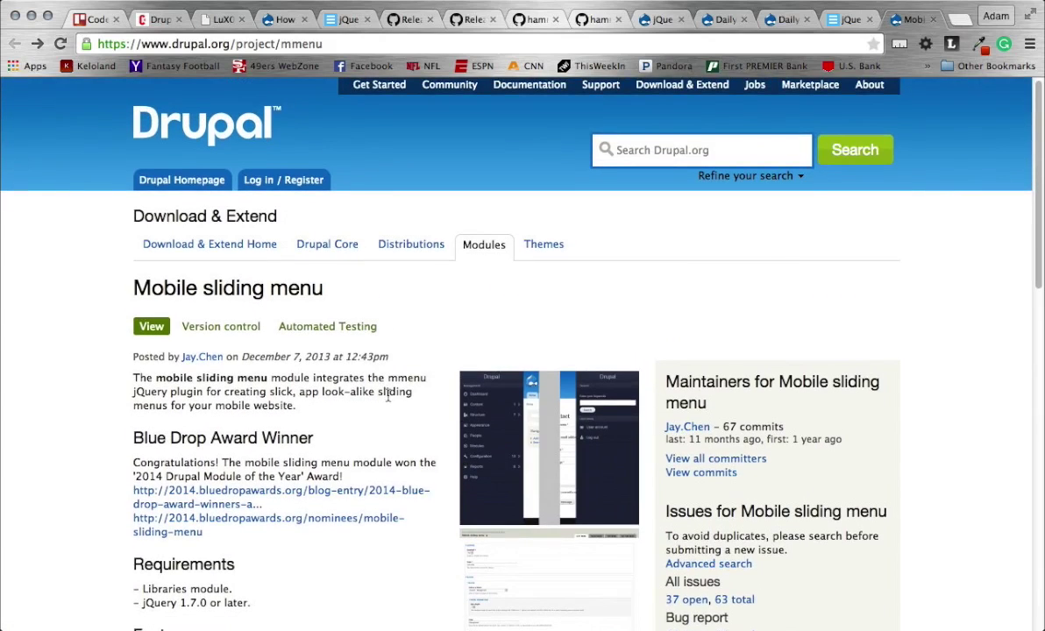
{"action": "scroll", "coordinate": [422, 361], "scroll_direction": "up", "scroll_amount": 1}
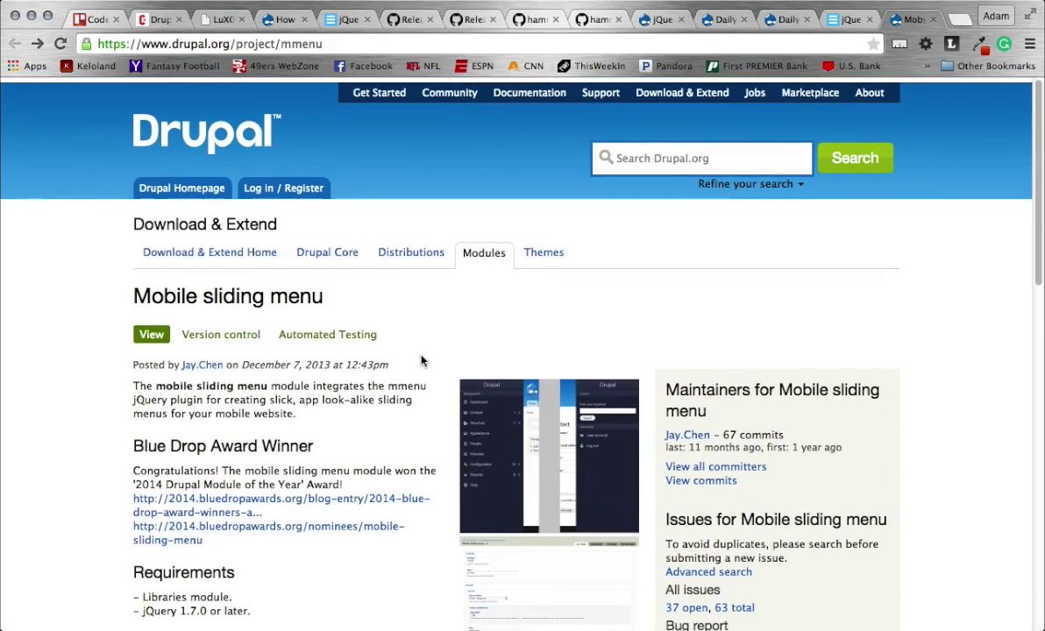
Switch to the codekarate.com home page and glance over it.
{"action": "left_click", "coordinate": [153, 19]}
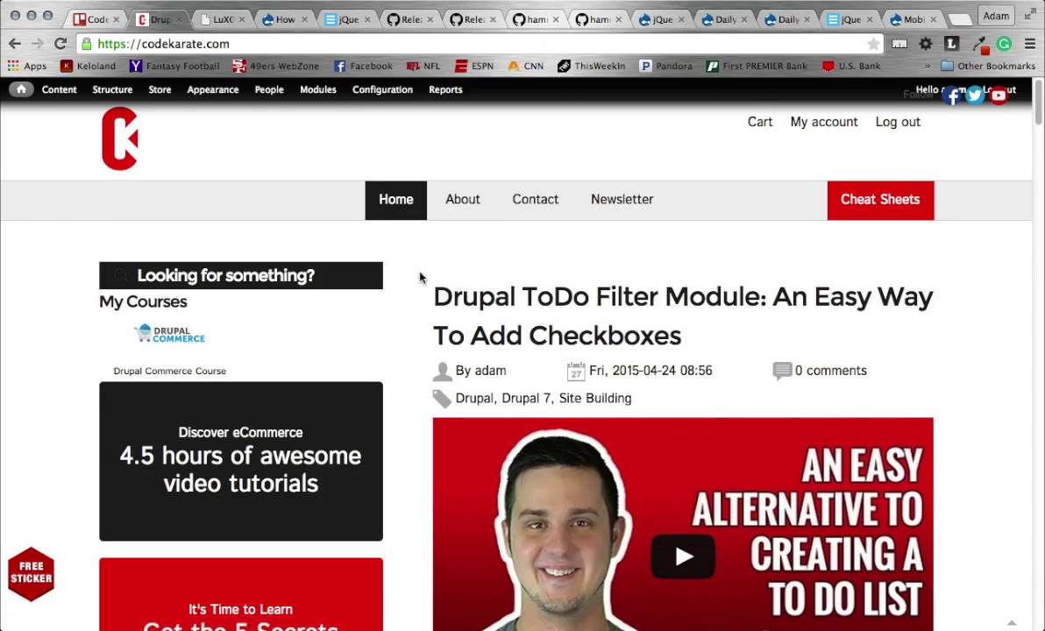
{"action": "scroll", "coordinate": [420, 278], "scroll_direction": "down", "scroll_amount": 3}
{"action": "scroll", "coordinate": [421, 278], "scroll_direction": "up", "scroll_amount": 3}
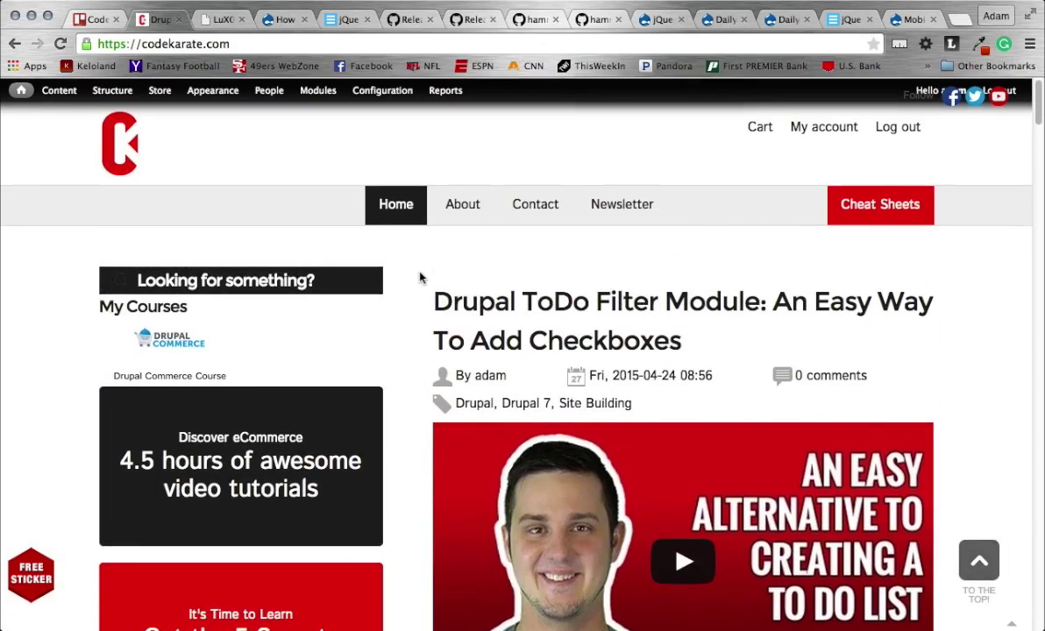